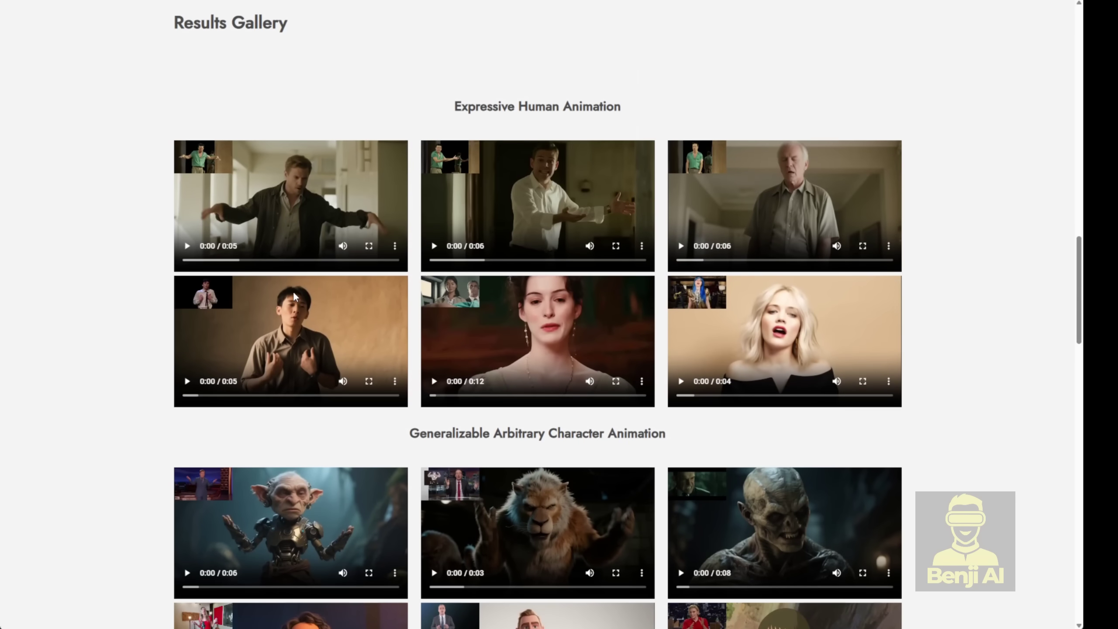
pyautogui.scroll(1, 294, 296)
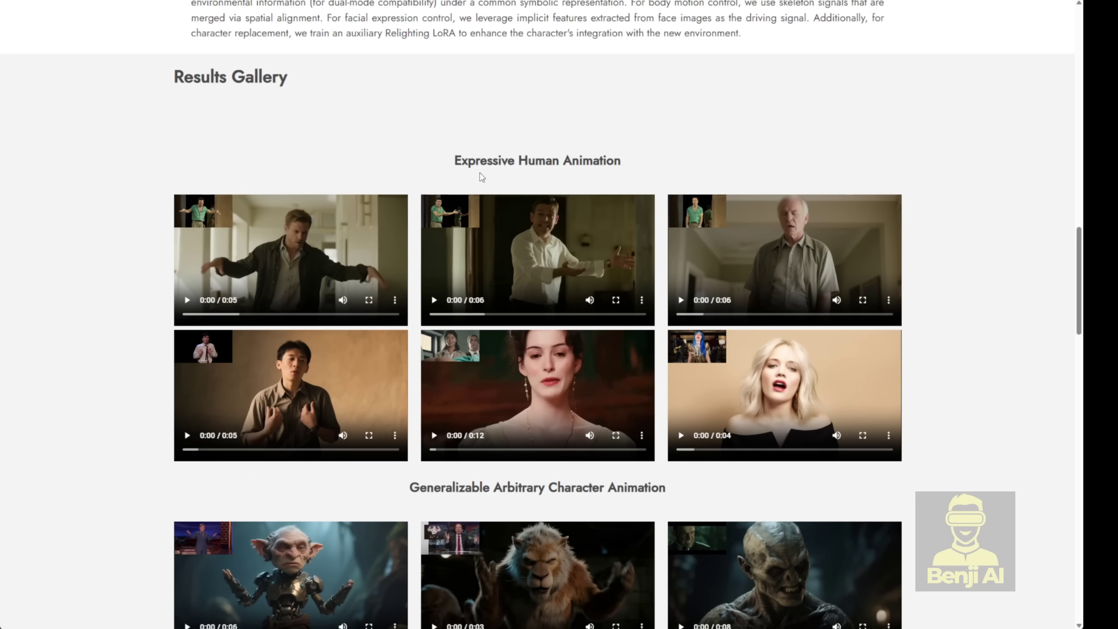
# Step: Scroll the Wan-Animate Results Gallery down to the Consistent Lighting and Color Tone Replication examples
pyautogui.scroll(-15, 482, 177)
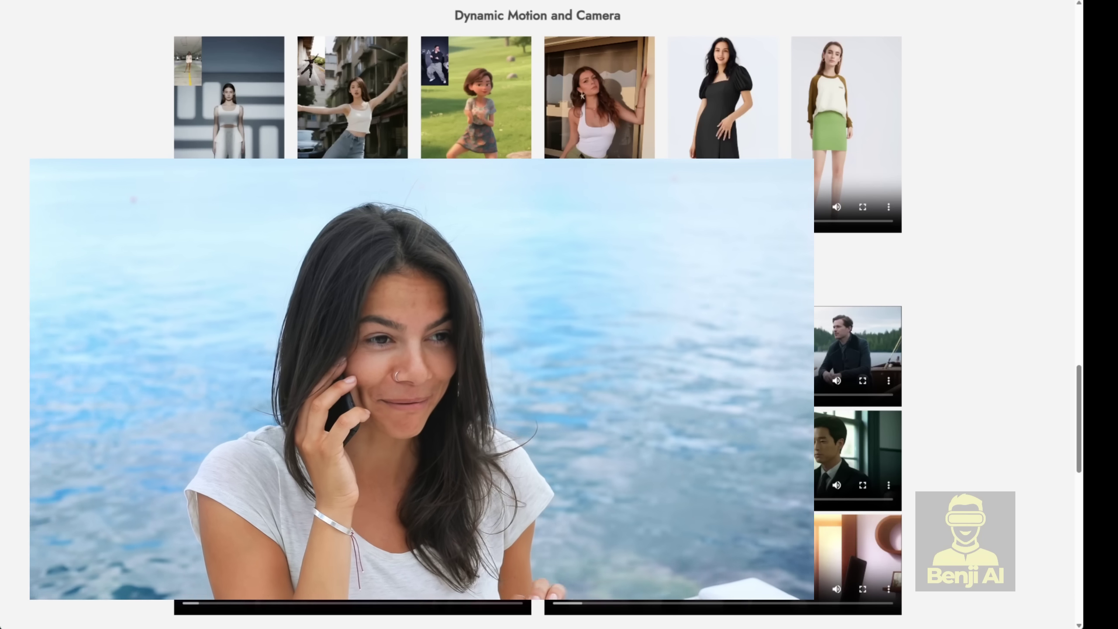
pyautogui.scroll(-3, 538, 308)
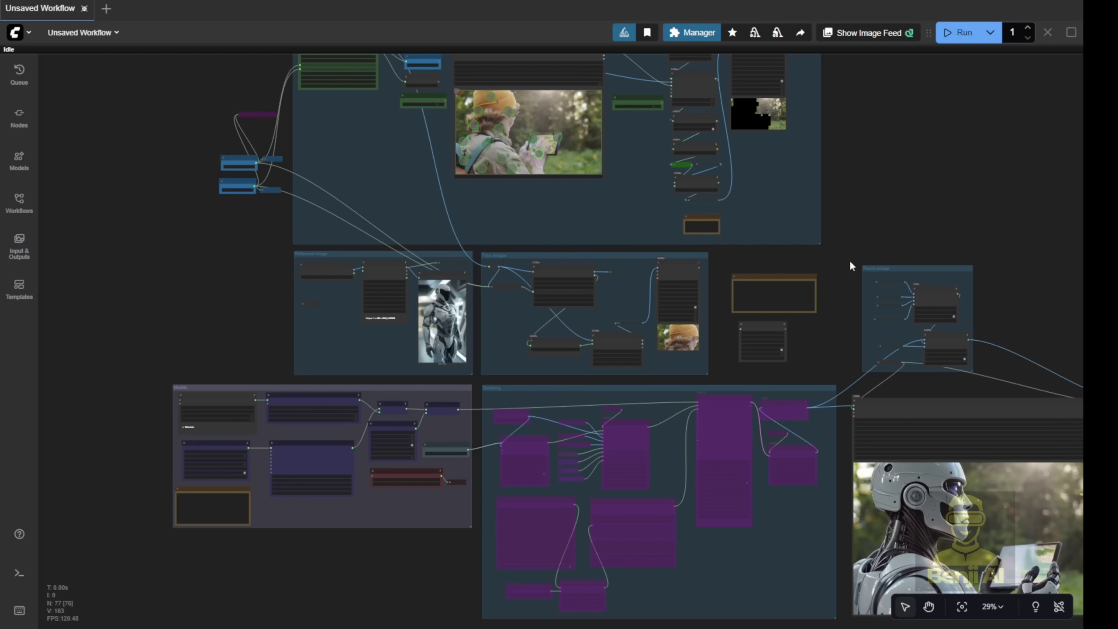
# Step: Pan the Wan Animate workflow and zoom to about 239% on the WanVideo Model Loader node
pyautogui.moveTo(849, 262); pyautogui.dragTo(825, 181)
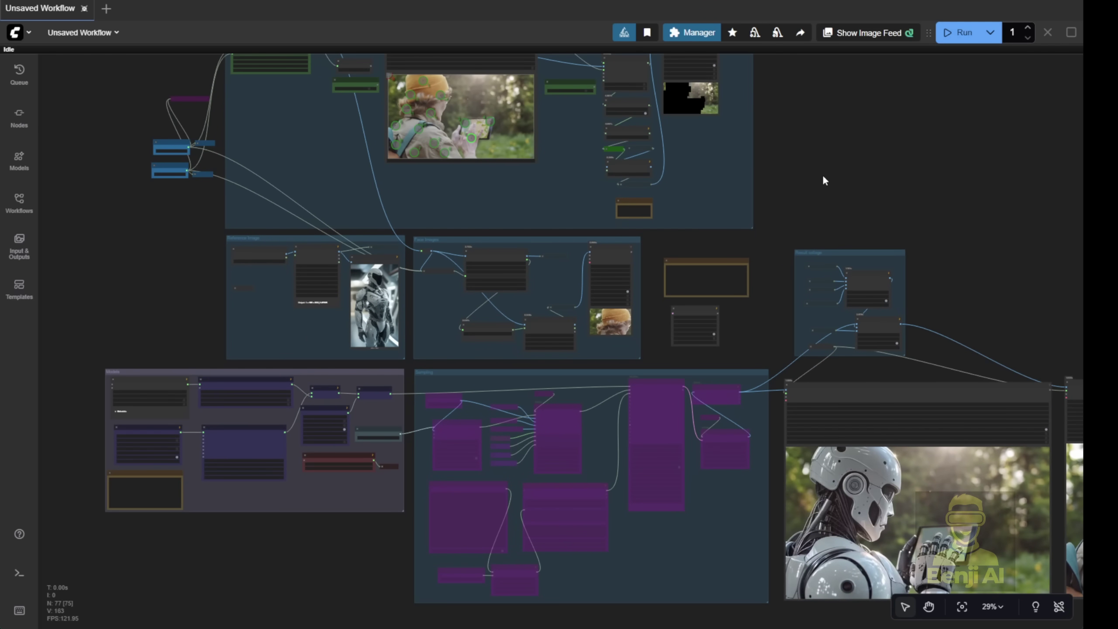
pyautogui.scroll(18, 256, 394)
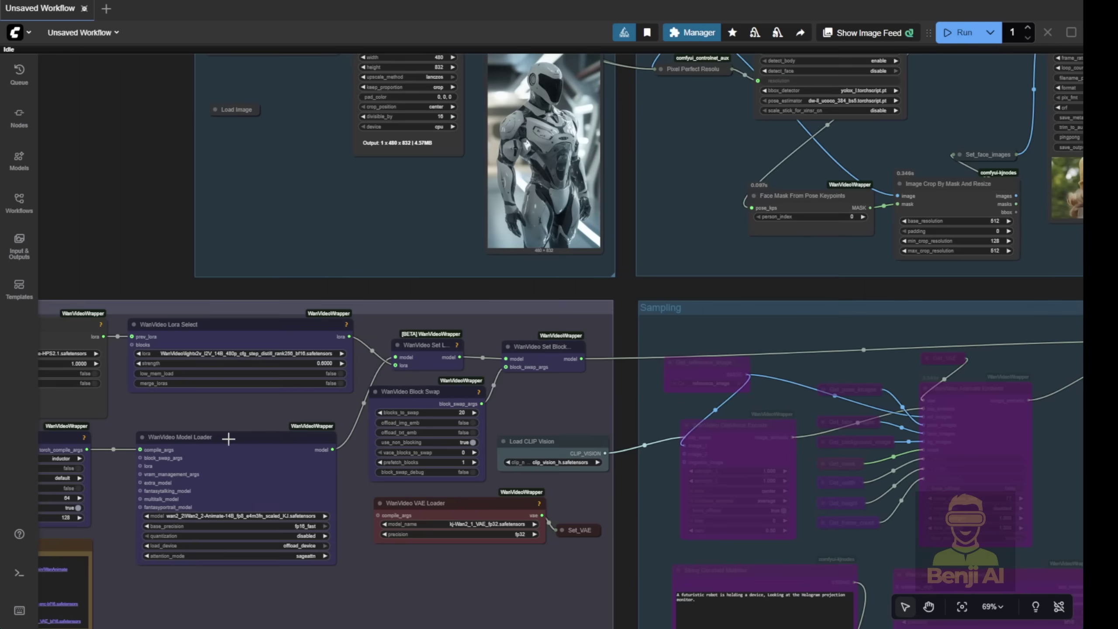
pyautogui.scroll(3, 273, 399)
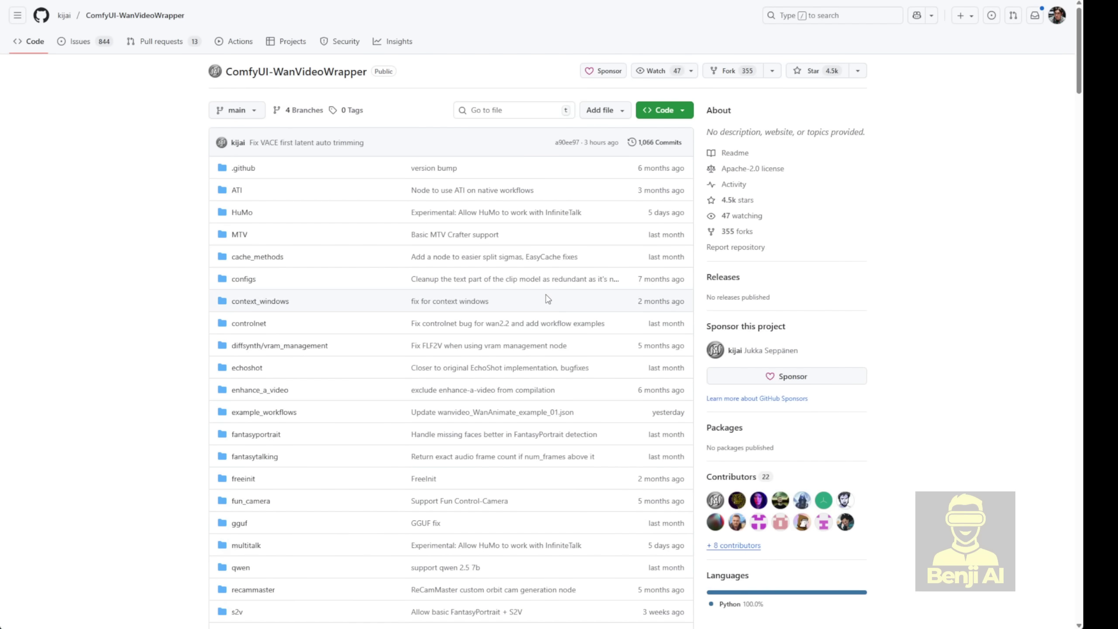
pyautogui.scroll(-5, 548, 304)
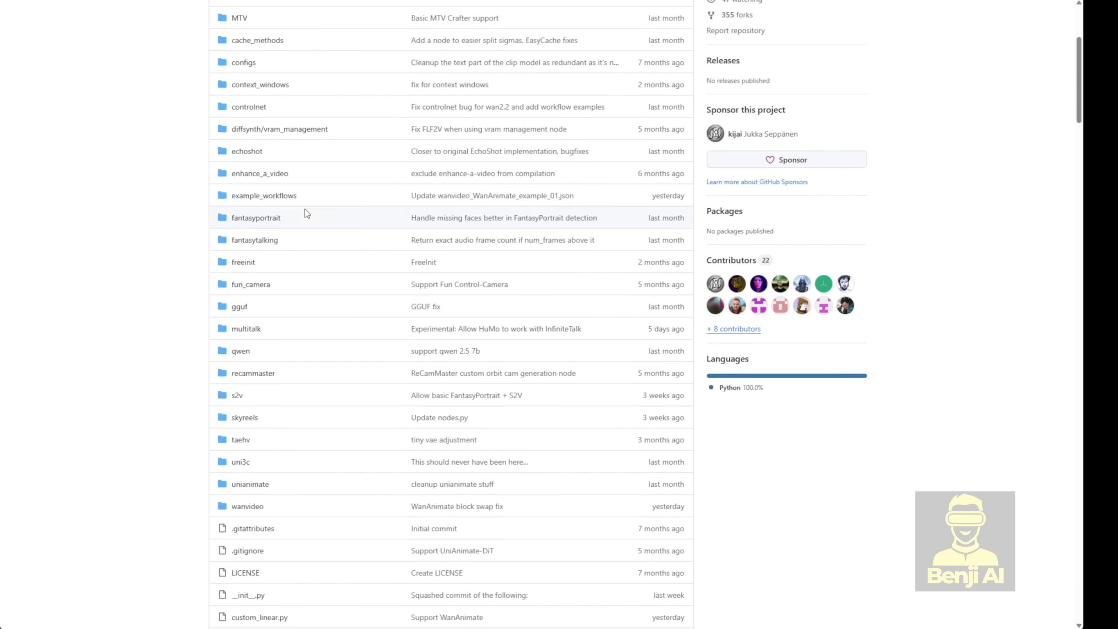
pyautogui.scroll(4, 390, 176)
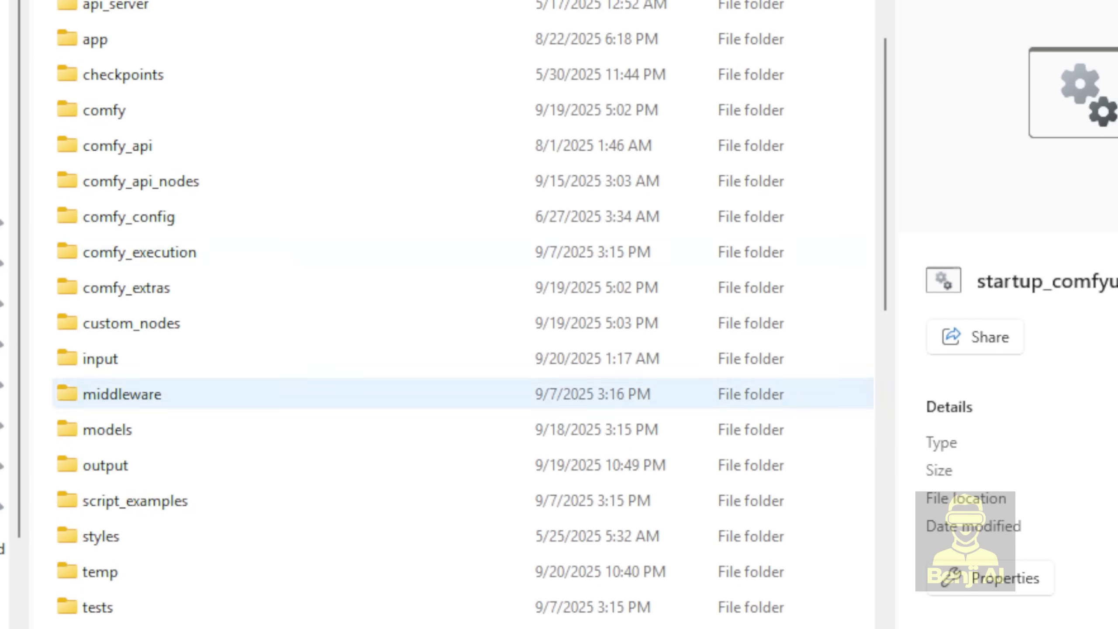
# Step: Open custom_nodes and then the ComfyUI-WanVideoWrapper folder
pyautogui.click(135, 326)
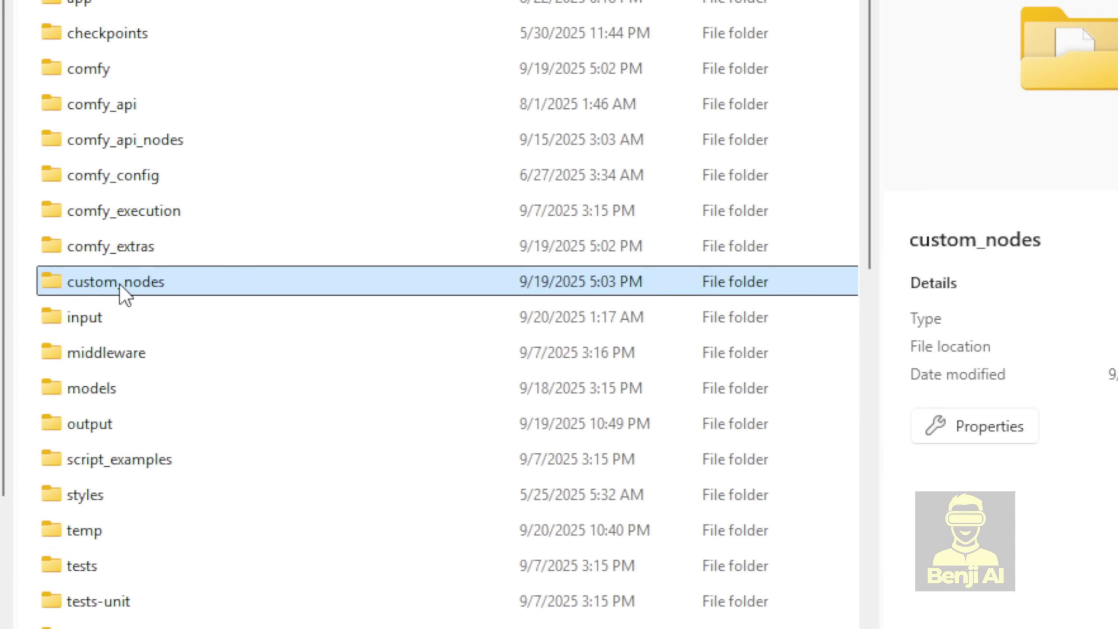
pyautogui.doubleClick(137, 282)
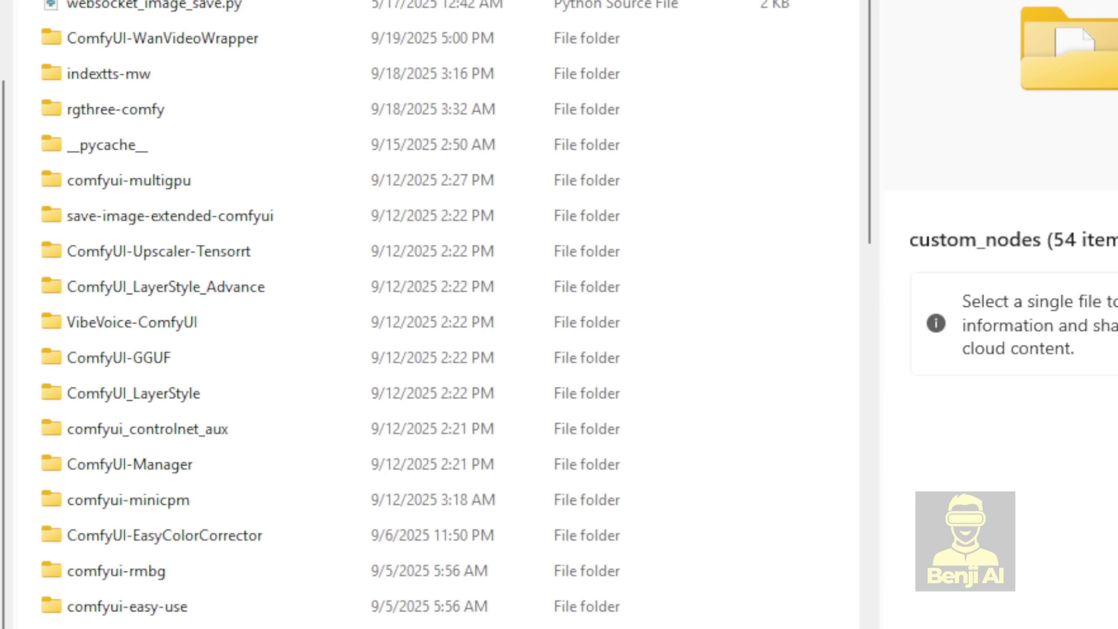
pyautogui.click(91, 42)
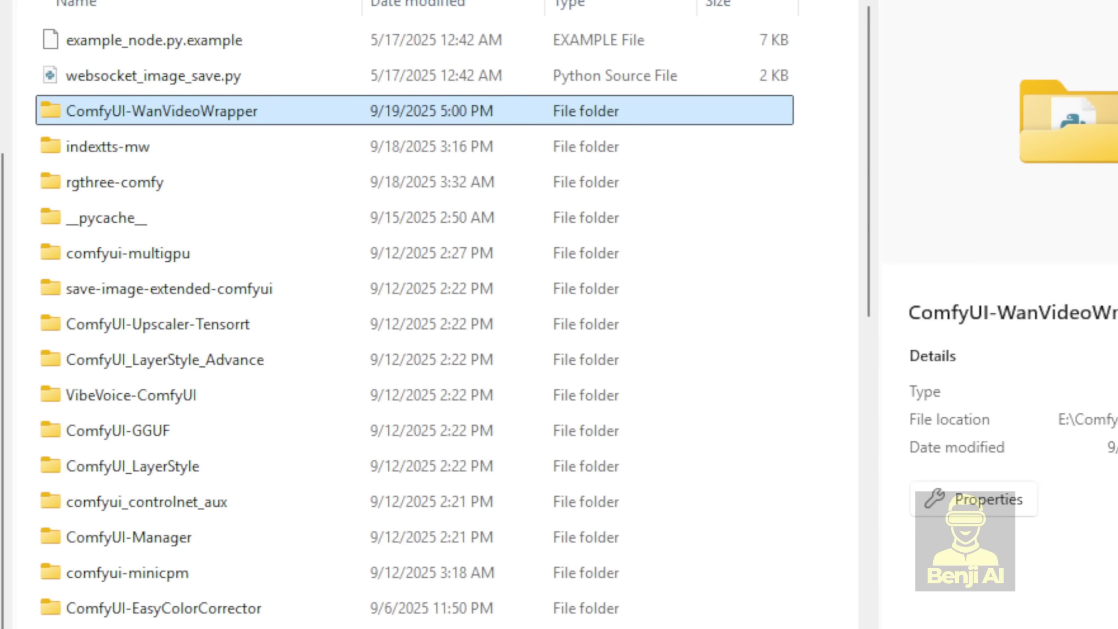
pyautogui.doubleClick(243, 110)
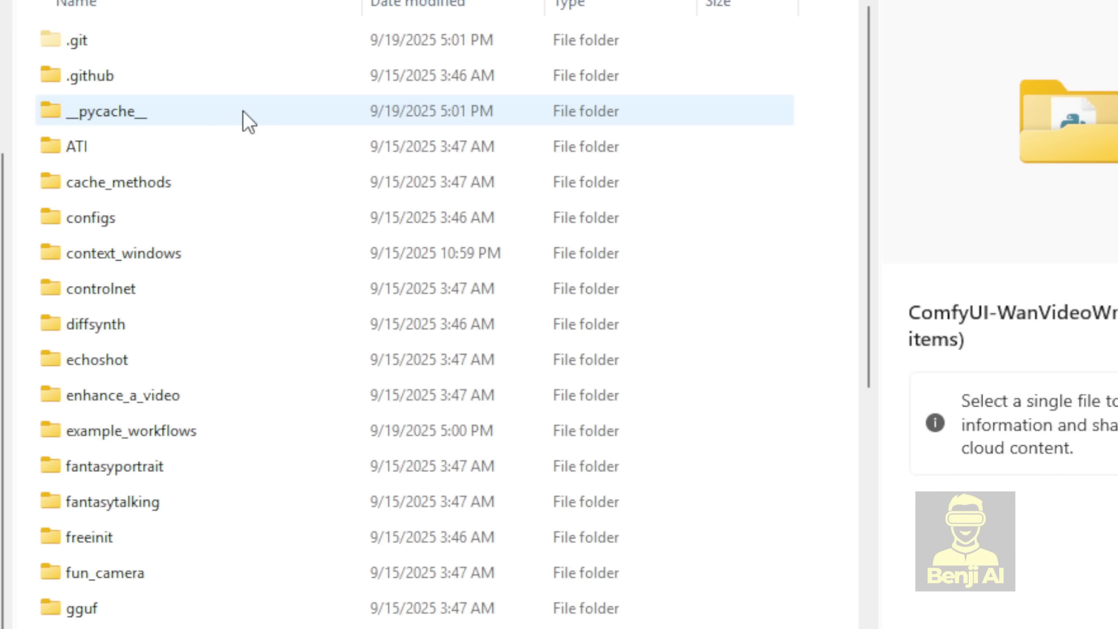
# Step: Open example_workflows and select wanvideo_WanAnimate_example_01.json
pyautogui.scroll(-10, 245, 493)
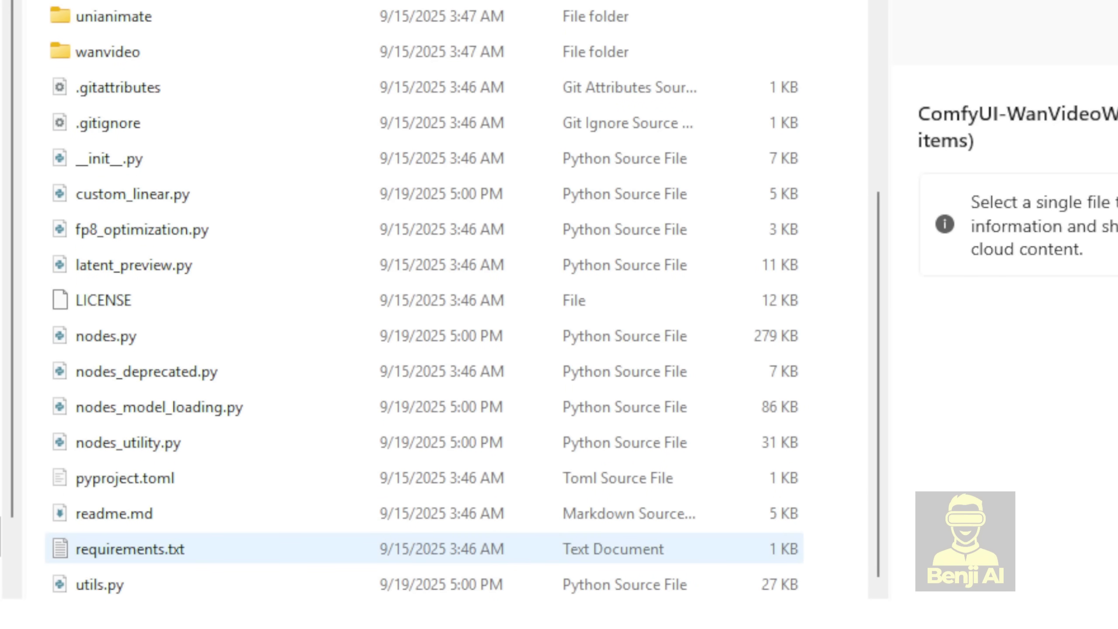
pyautogui.click(356, 554)
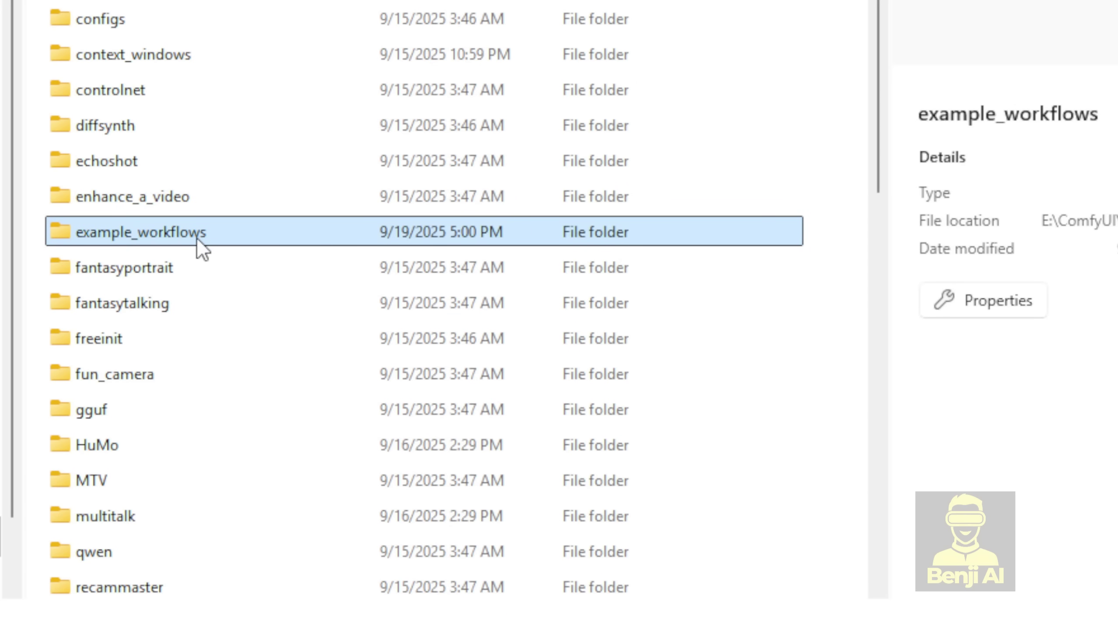
pyautogui.doubleClick(207, 234)
pyautogui.click(133, 111)
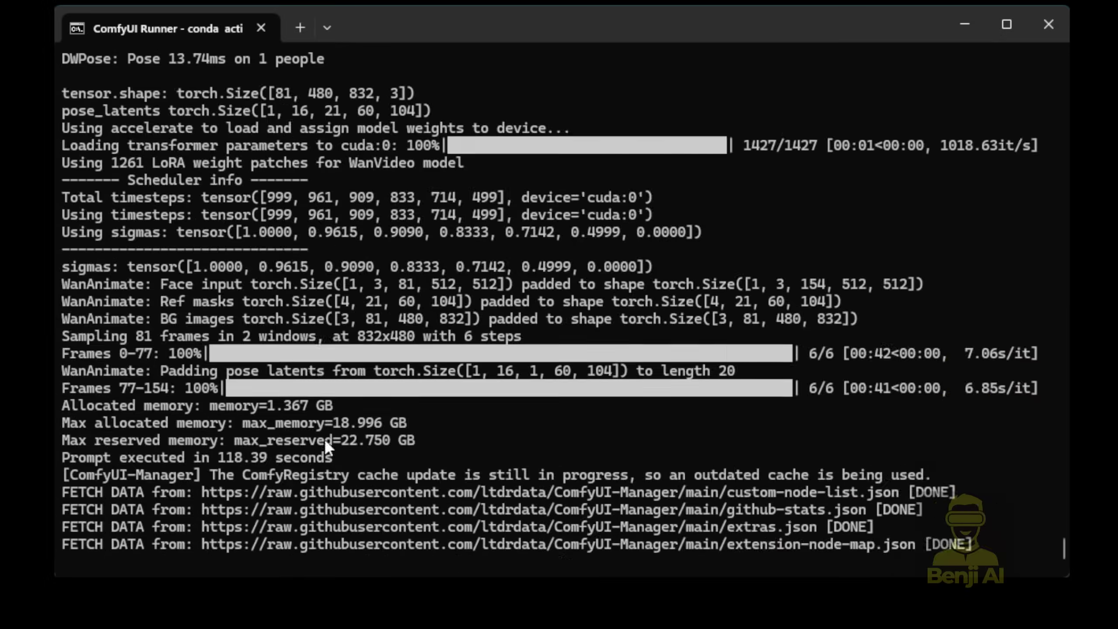
# Step: Scroll the ComfyUI log to 'Import times for custom nodes' and highlight the ComfyUI-WanVideoWrapper line
pyautogui.scroll(15, 511, 399)
pyautogui.scroll(2, 176, 163)
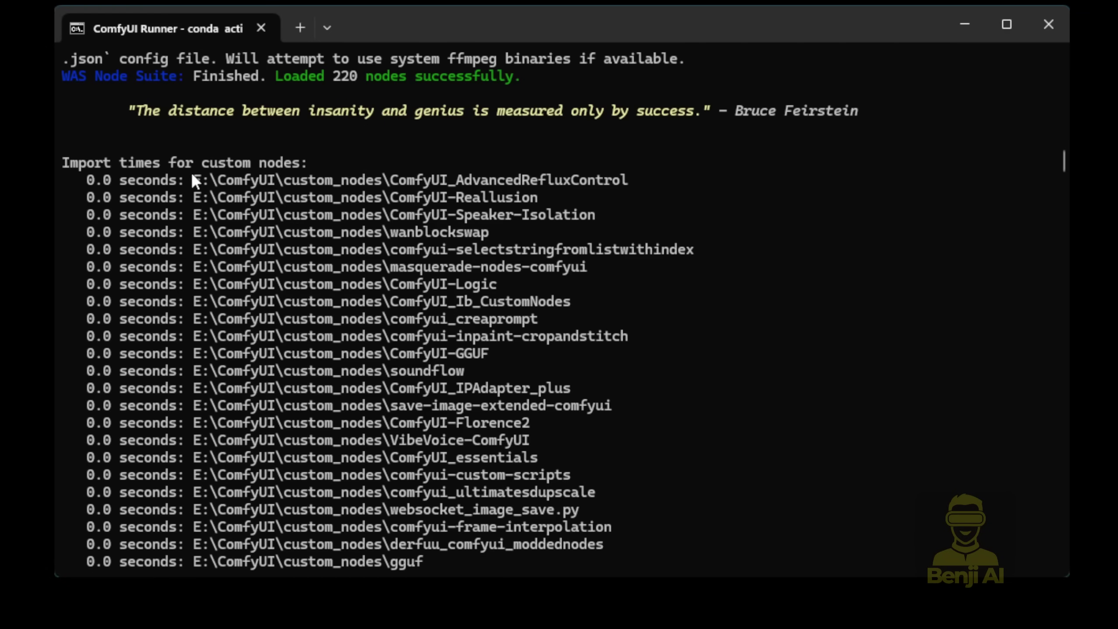
pyautogui.scroll(-11, 367, 441)
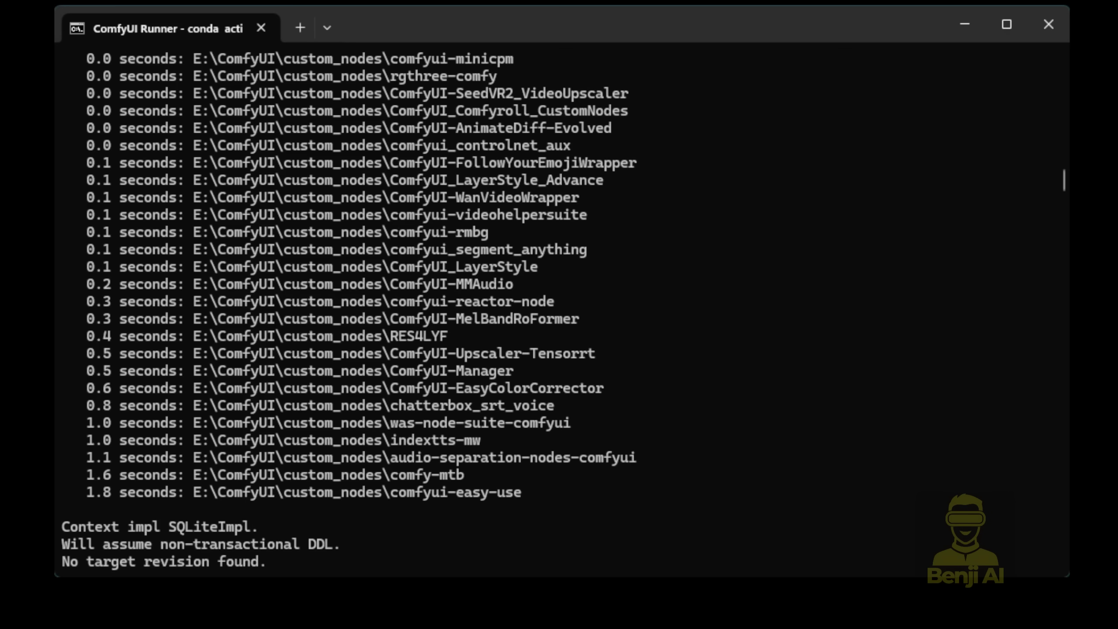
pyautogui.moveTo(595, 198); pyautogui.dragTo(97, 201)
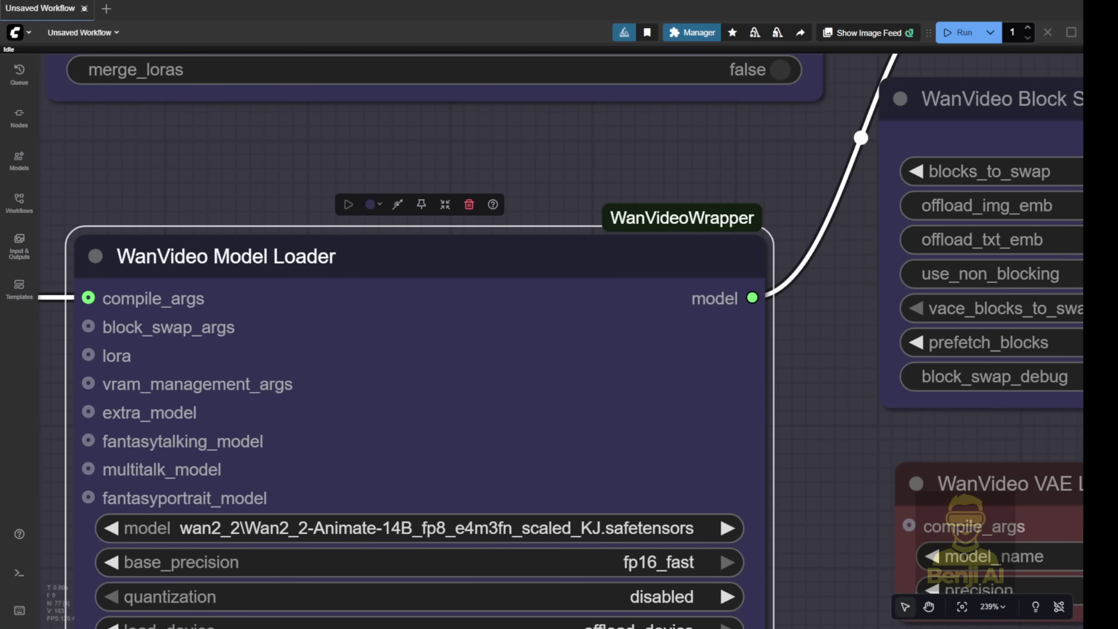
pyautogui.scroll(-2, 480, 389)
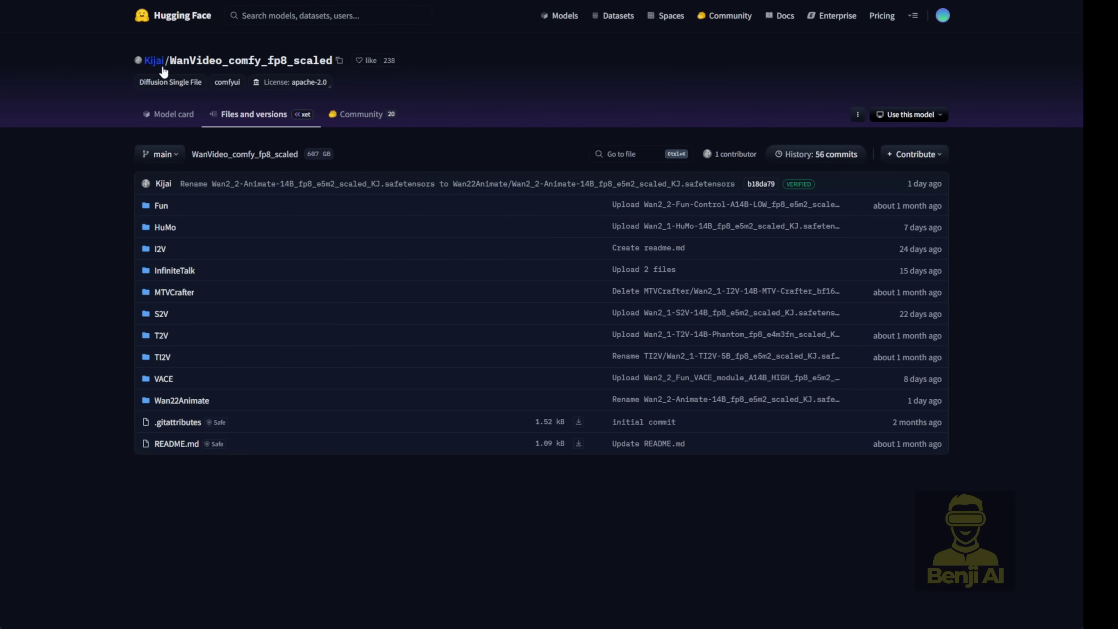
# Step: Open Wan22Animate in WanVideo_comfy_fp8_scaled, then highlight wan2.2_animate_14B_bf16.safetensors under split_files/diffusion_models
pyautogui.moveTo(175, 68)
pyautogui.click(233, 409)
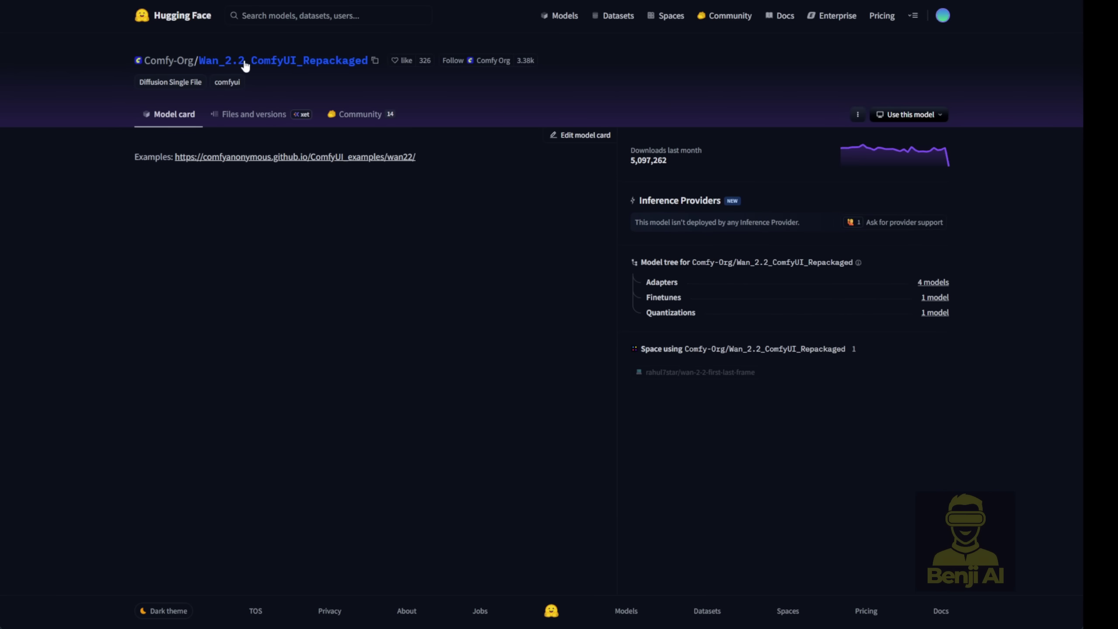
pyautogui.click(273, 116)
pyautogui.click(176, 207)
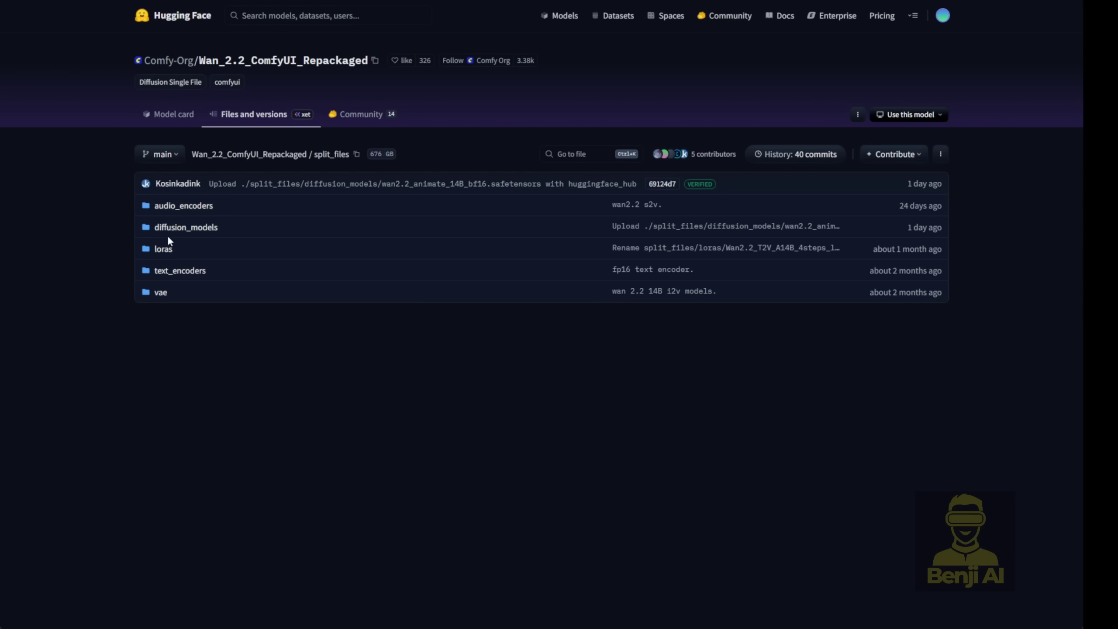
pyautogui.click(186, 227)
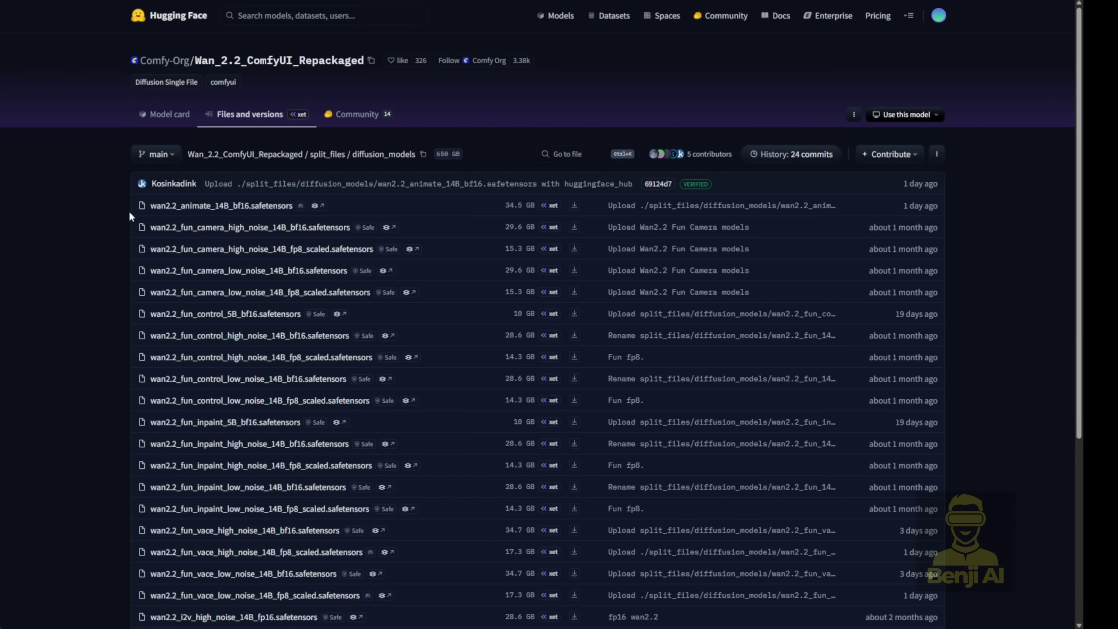
pyautogui.moveTo(127, 208); pyautogui.dragTo(294, 207)
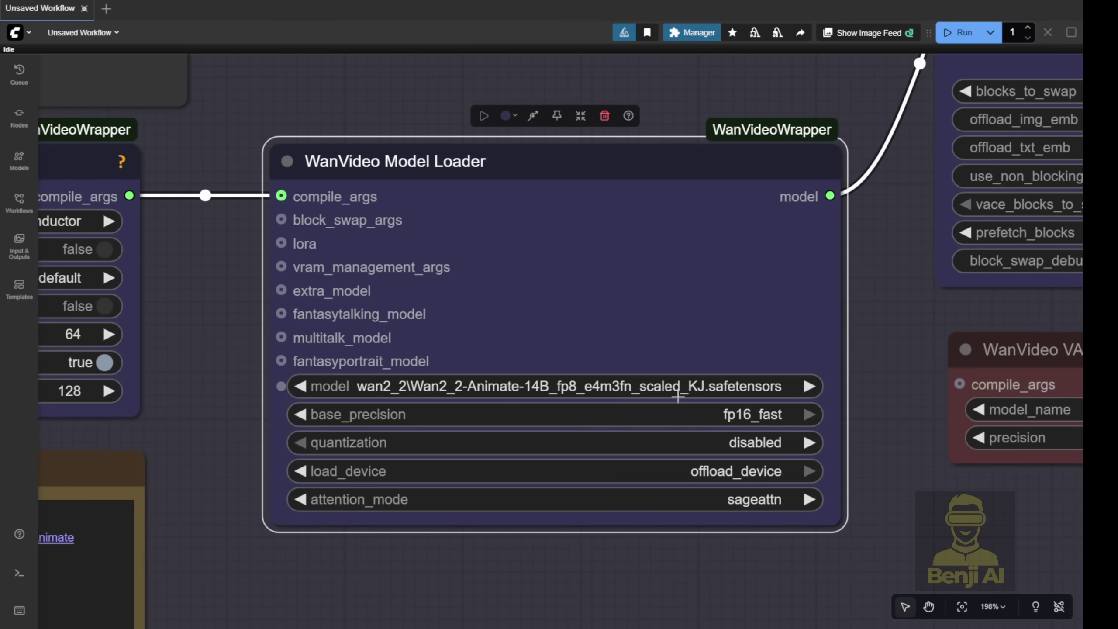
pyautogui.click(665, 386)
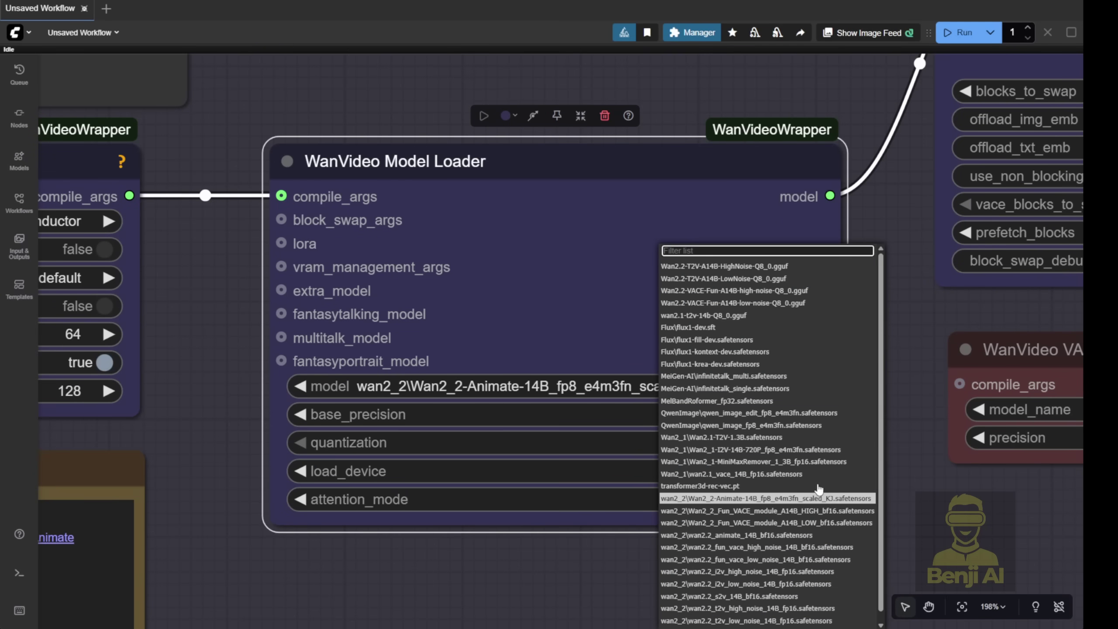
pyautogui.click(779, 535)
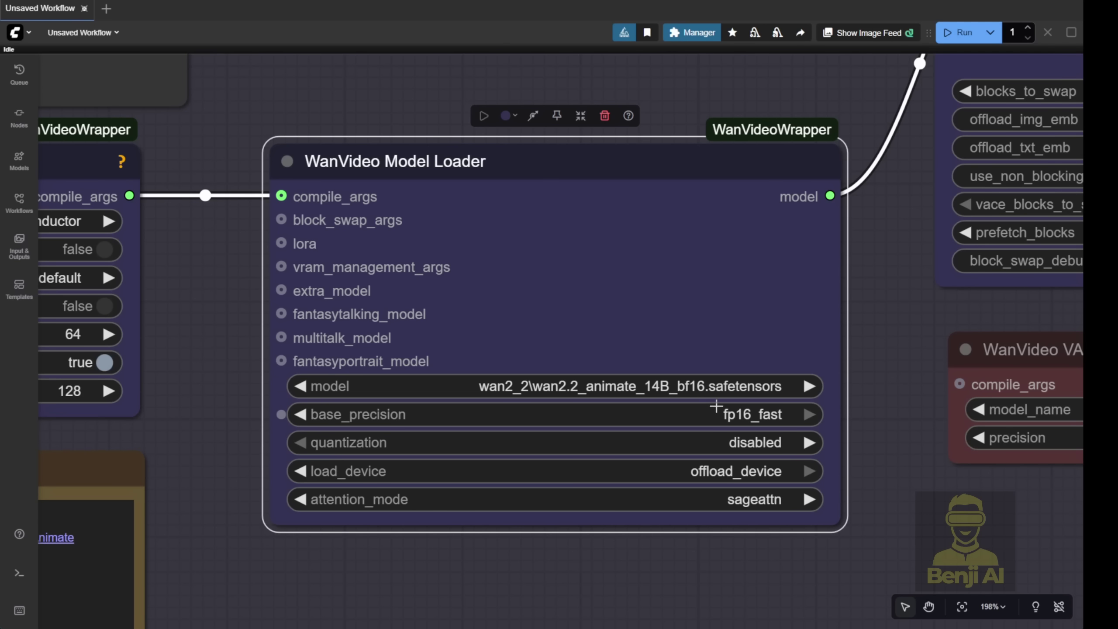
pyautogui.scroll(-2, 961, 370)
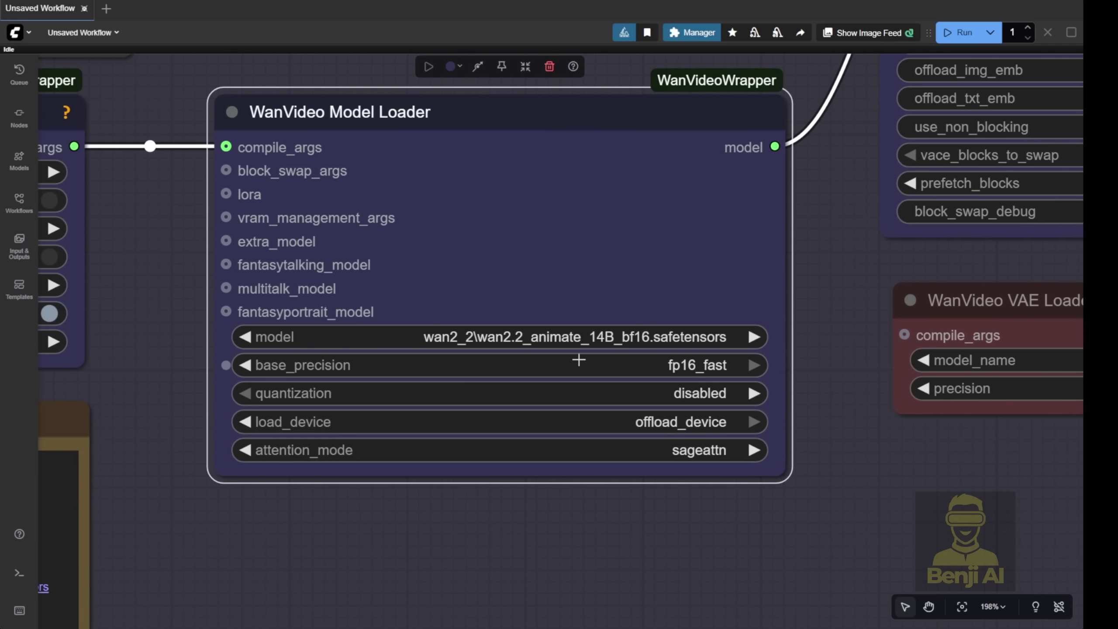
pyautogui.click(644, 337)
pyautogui.click(754, 498)
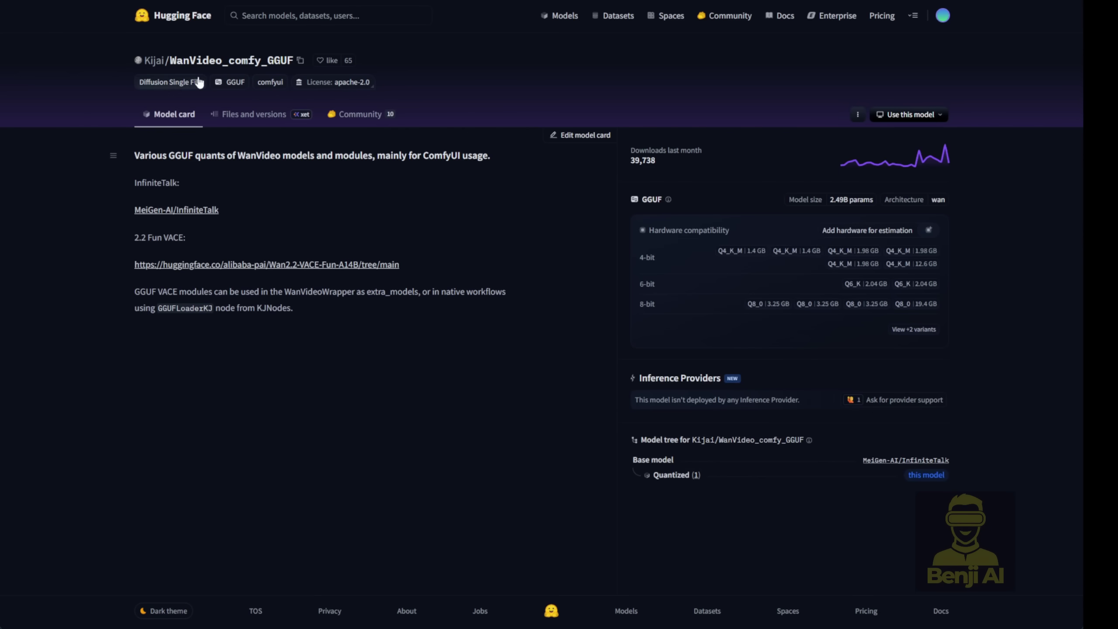
# Step: Open the WanVideo_comfy_GGUF file list and its Wan22Animate folder of Q4_K_M and Q8_0 files
pyautogui.click(227, 114)
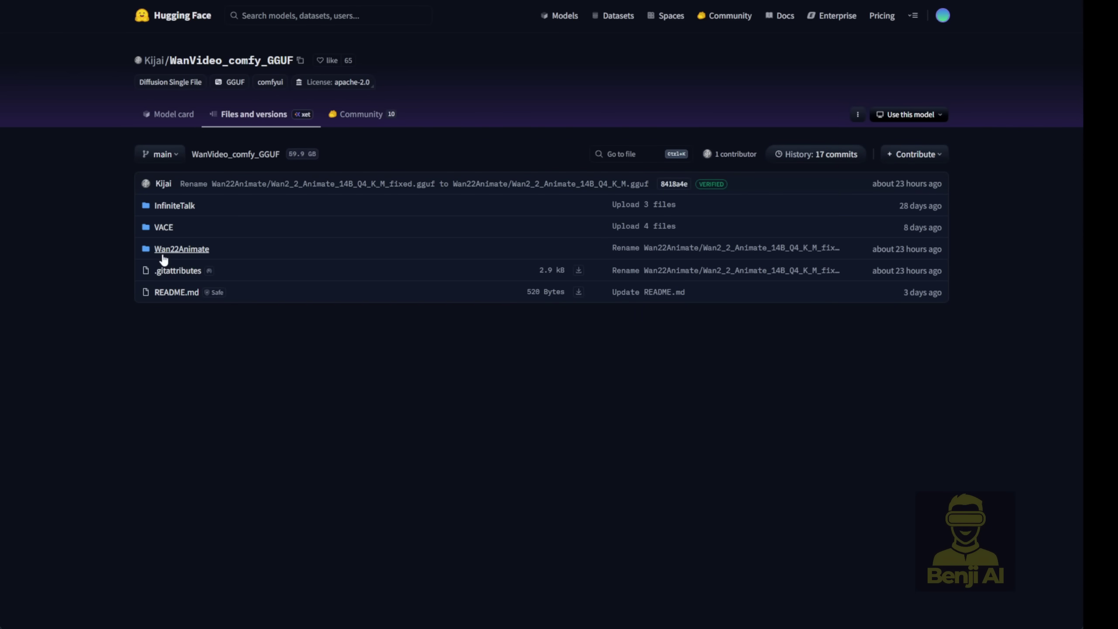
pyautogui.click(190, 250)
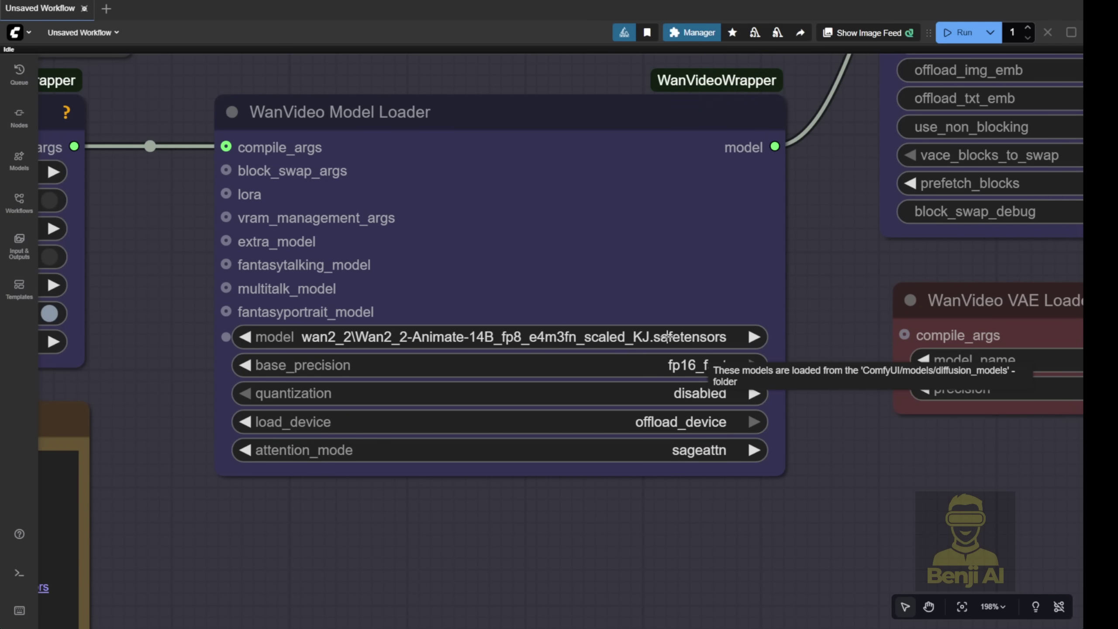
pyautogui.click(592, 337)
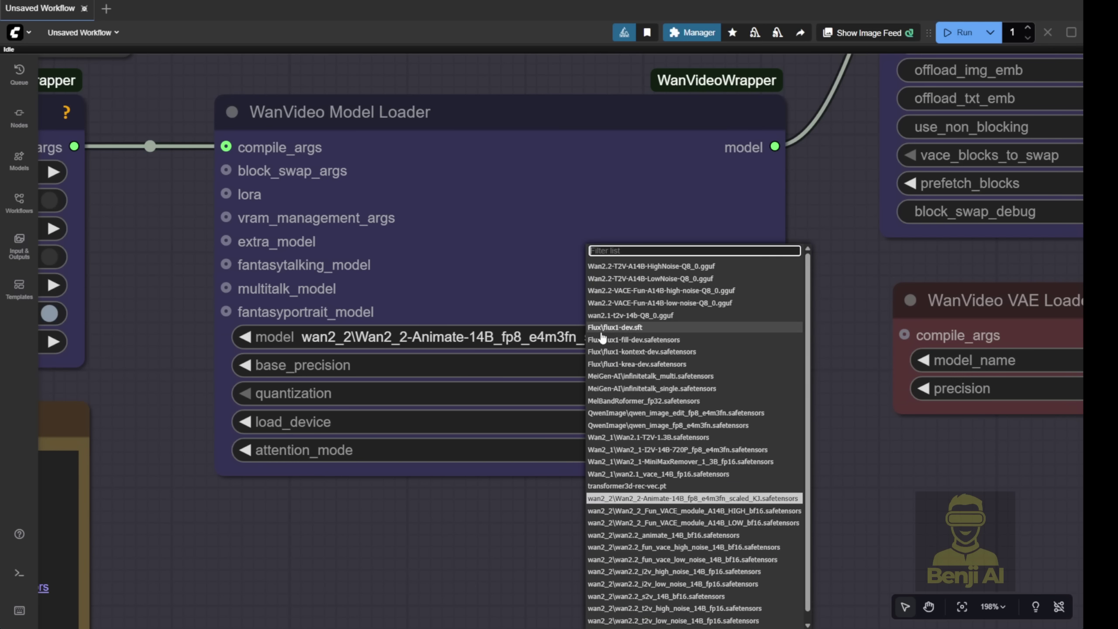
pyautogui.click(685, 318)
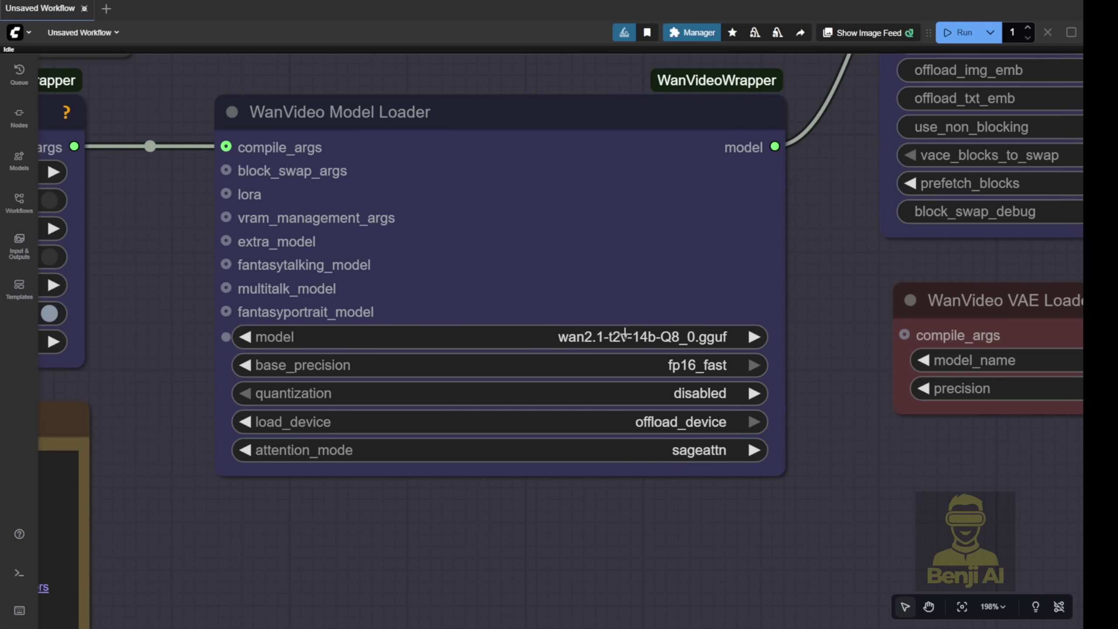
pyautogui.click(625, 336)
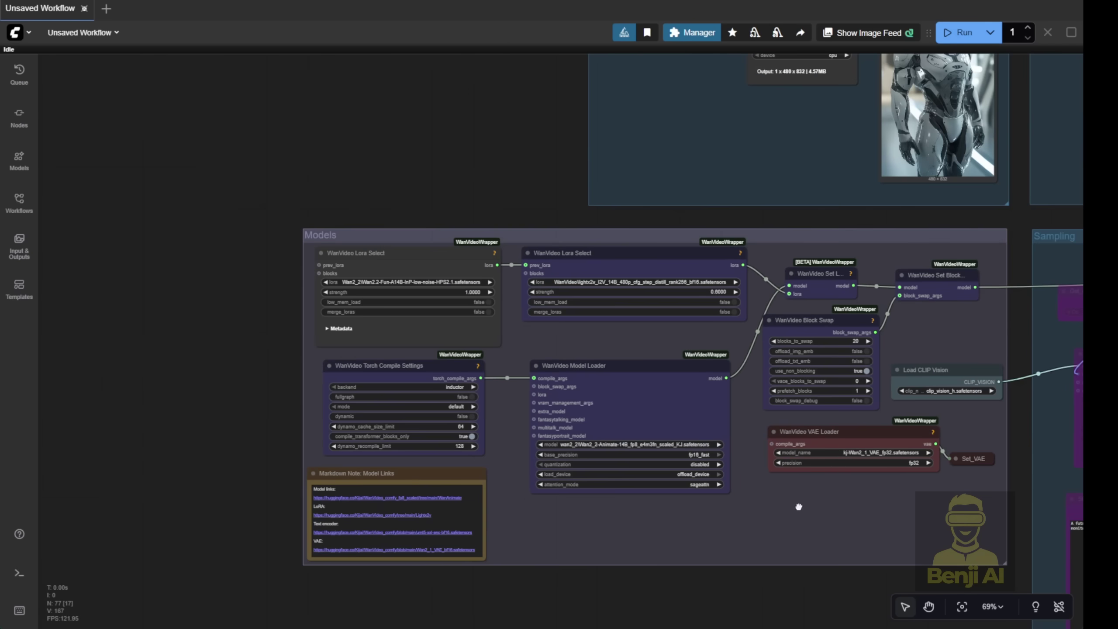
pyautogui.moveTo(799, 508); pyautogui.dragTo(689, 502)
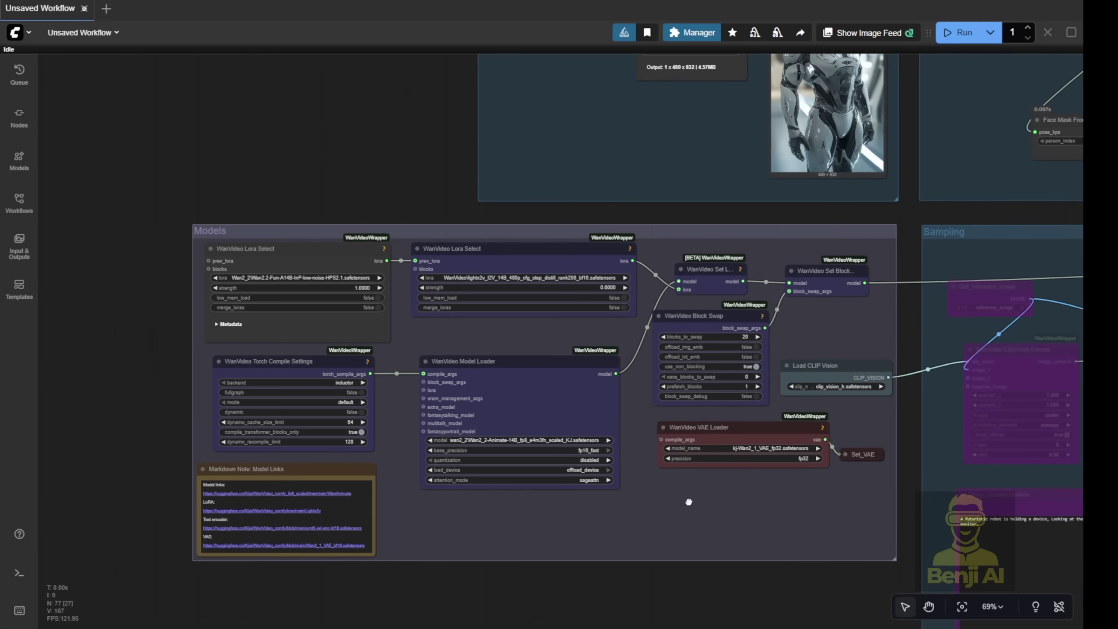
pyautogui.scroll(3, 689, 502)
pyautogui.scroll(3, 602, 460)
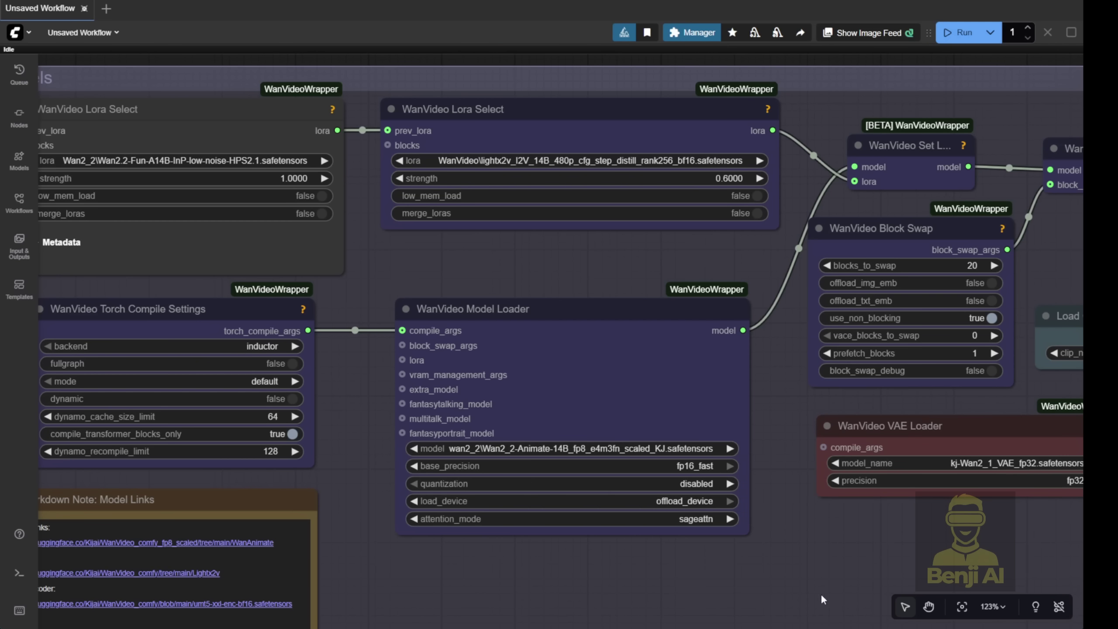
pyautogui.moveTo(821, 593); pyautogui.dragTo(424, 504)
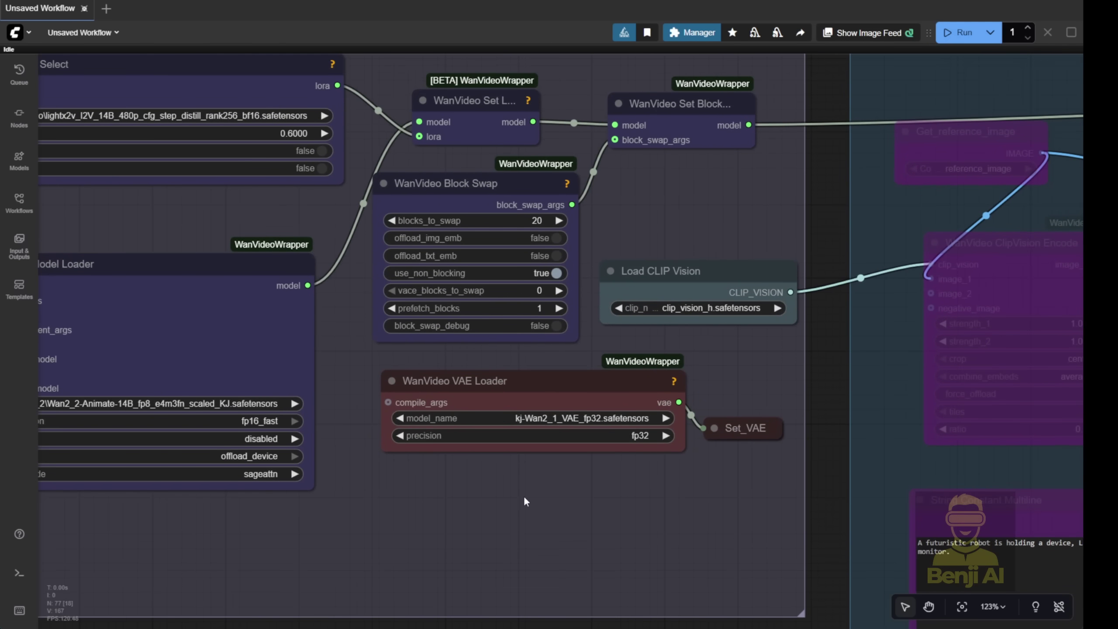
pyautogui.scroll(-3, 629, 486)
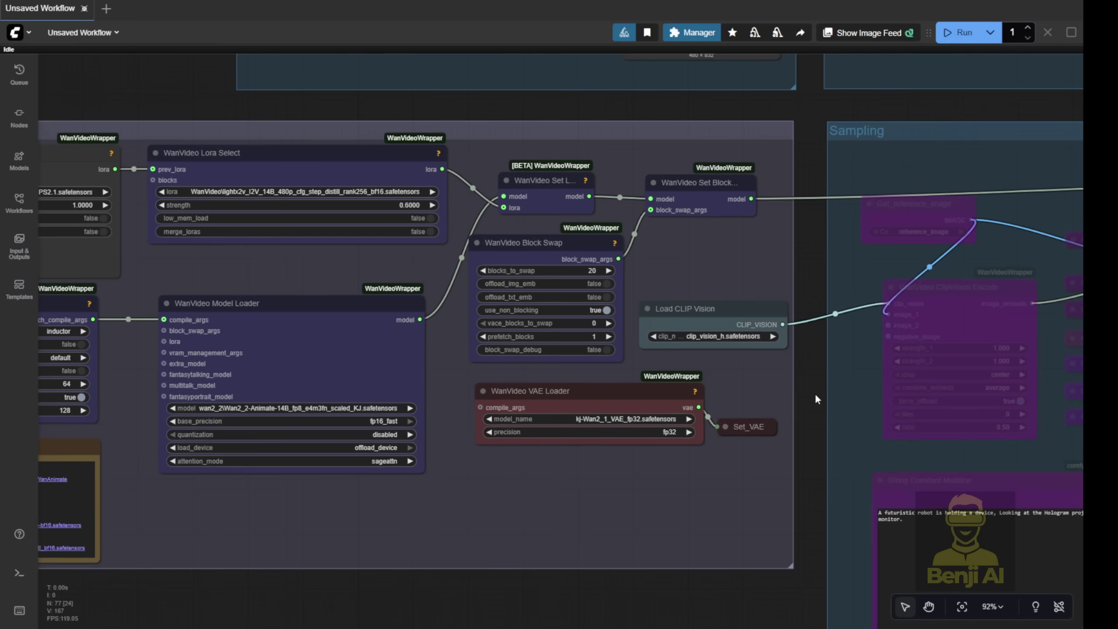
pyautogui.moveTo(816, 394); pyautogui.dragTo(697, 335)
pyautogui.scroll(2, 726, 387)
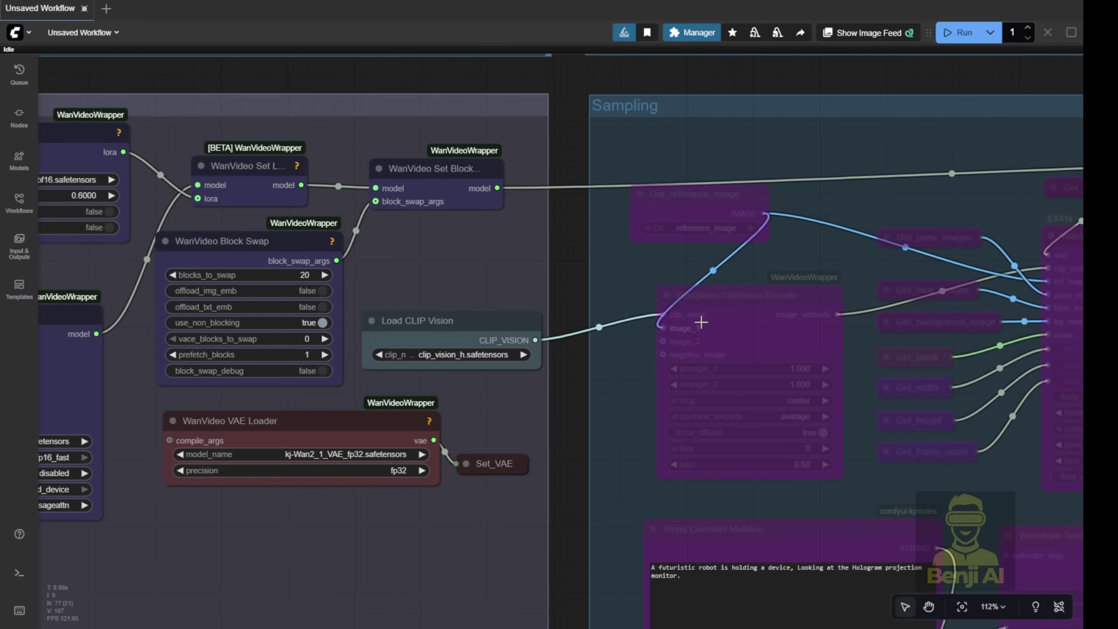
pyautogui.scroll(-4, 734, 302)
pyautogui.moveTo(699, 440); pyautogui.dragTo(267, 294)
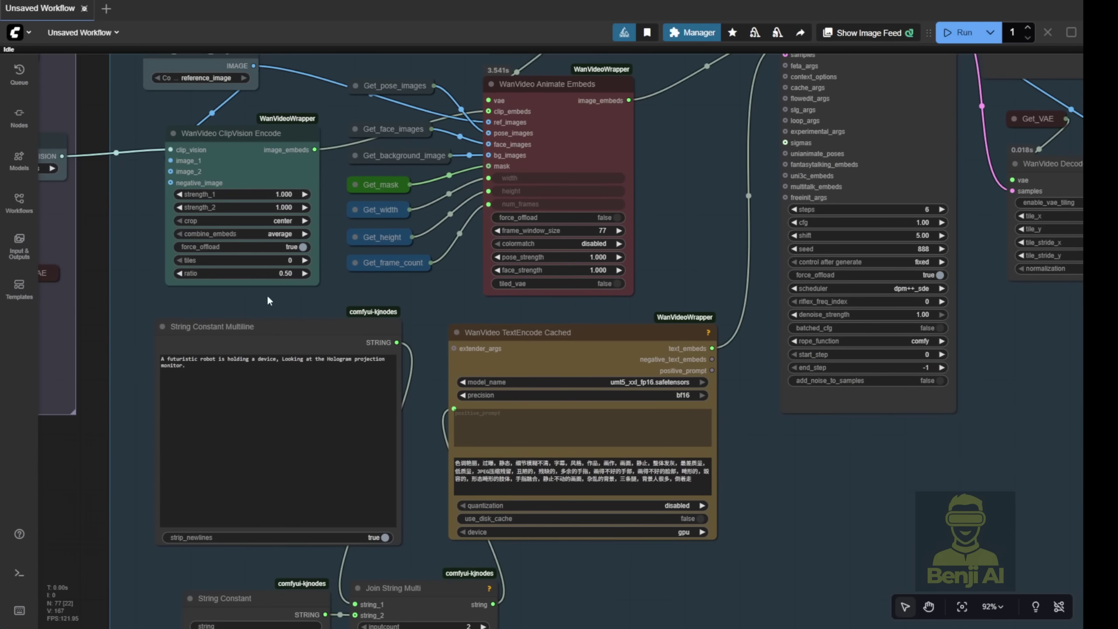
pyautogui.moveTo(439, 297); pyautogui.dragTo(449, 365)
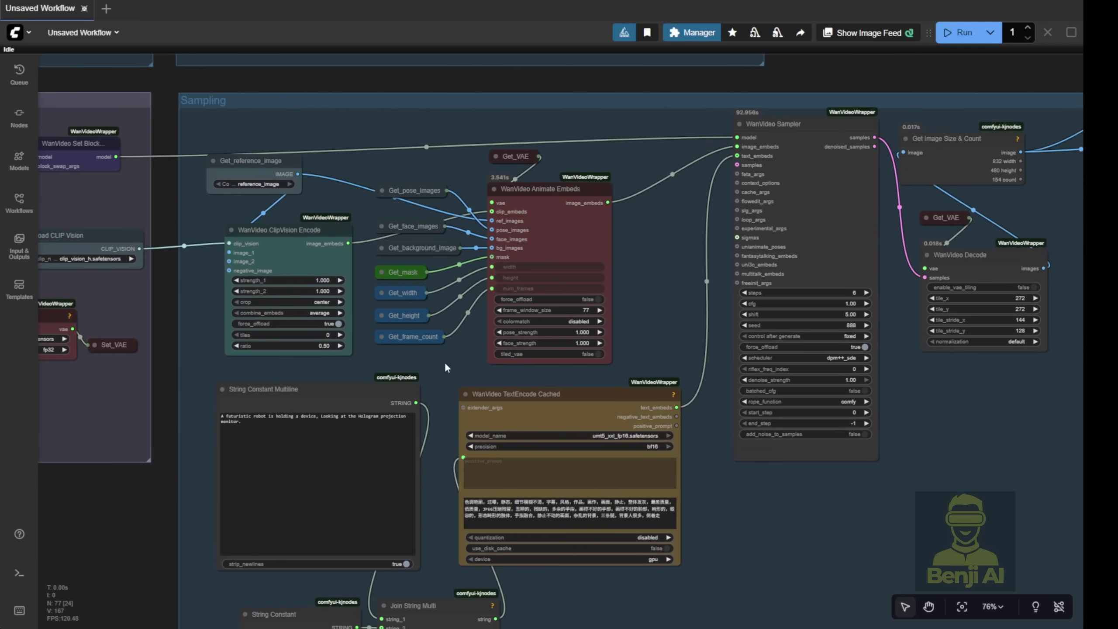
pyautogui.scroll(2, 331, 332)
pyautogui.click(247, 209)
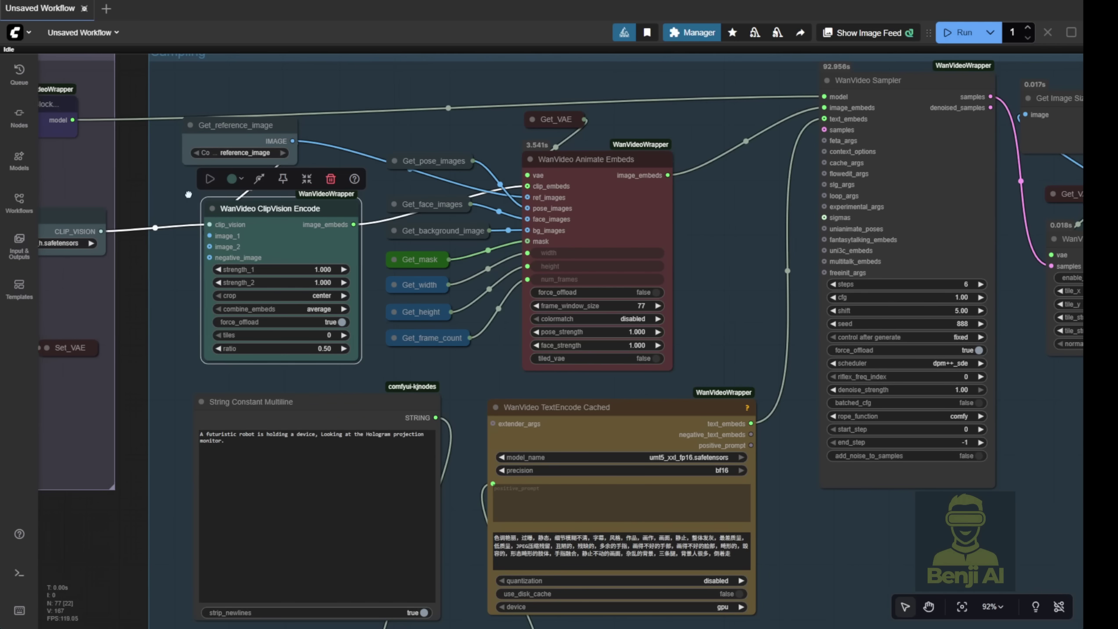
pyautogui.moveTo(175, 195); pyautogui.dragTo(328, 211)
pyautogui.scroll(3, 125, 190)
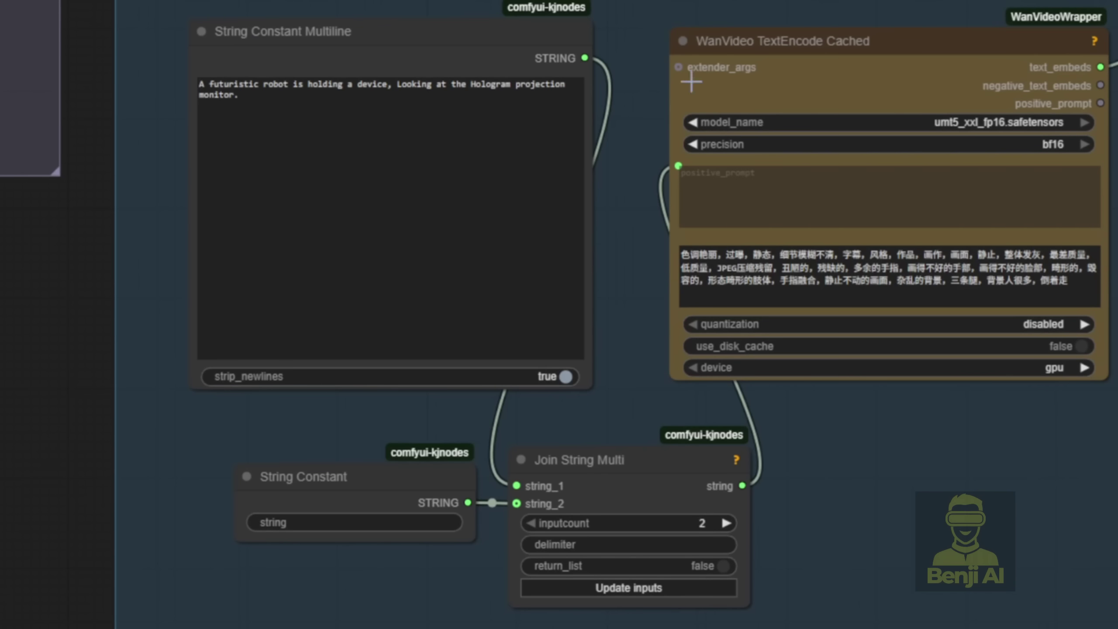
# Step: Shorten the multiline prompt node and place a widened String Constant node beneath it
pyautogui.click(738, 470)
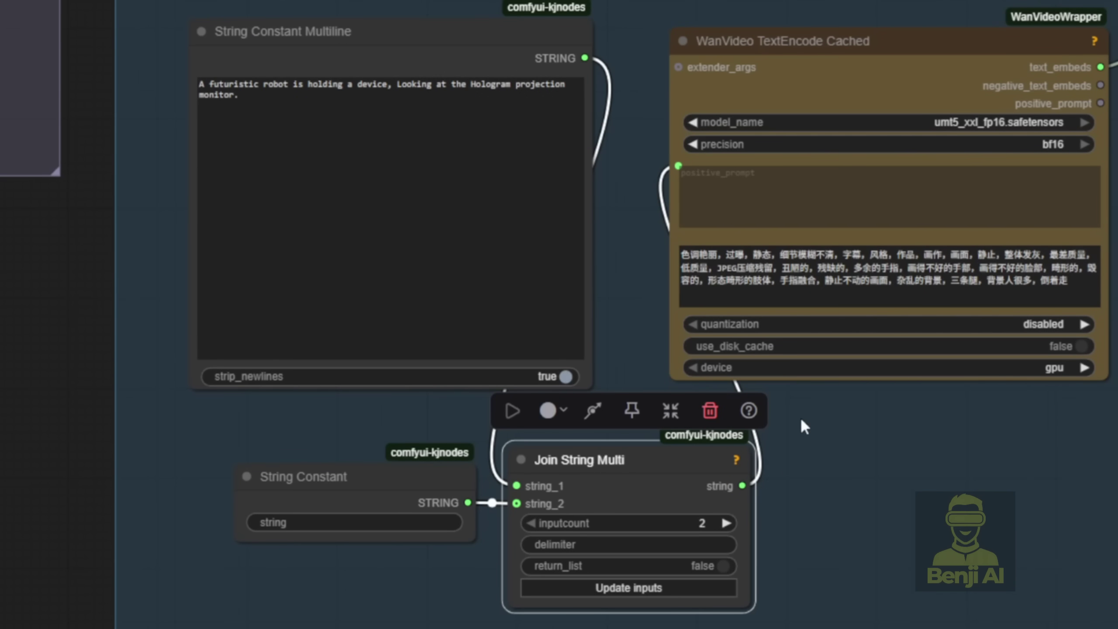
pyautogui.click(373, 284)
pyautogui.click(375, 516)
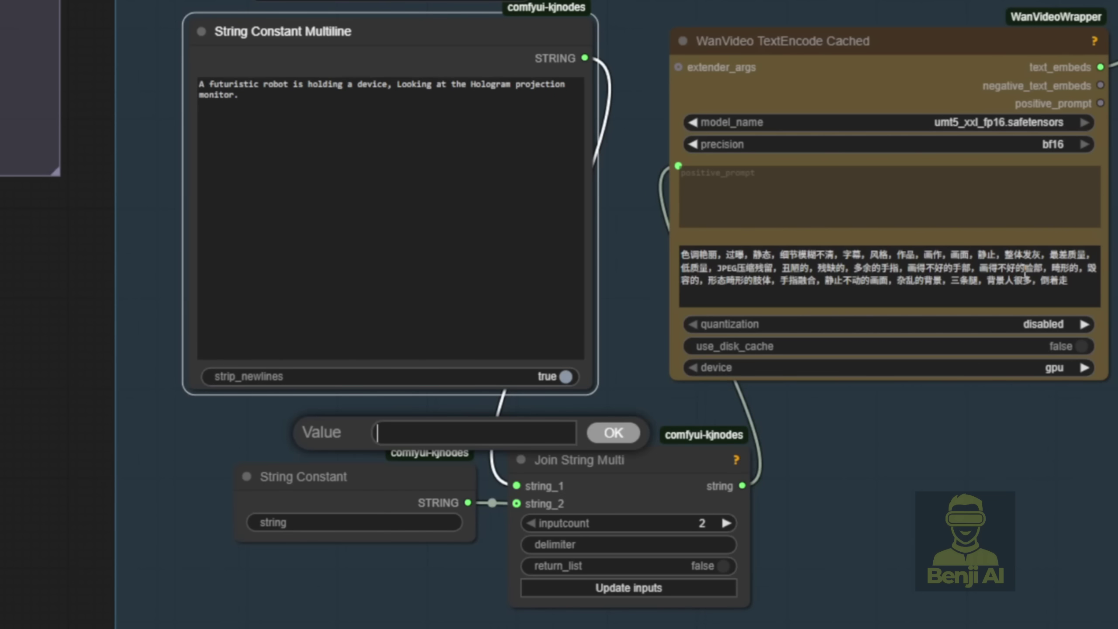
pyautogui.click(486, 209)
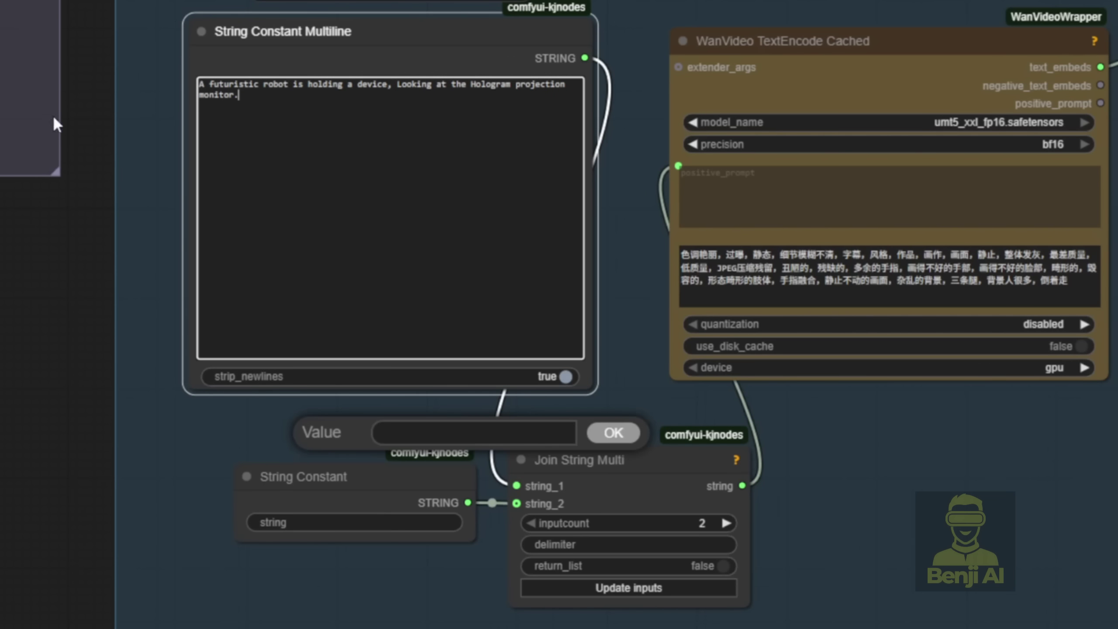
pyautogui.moveTo(590, 387); pyautogui.dragTo(525, 57)
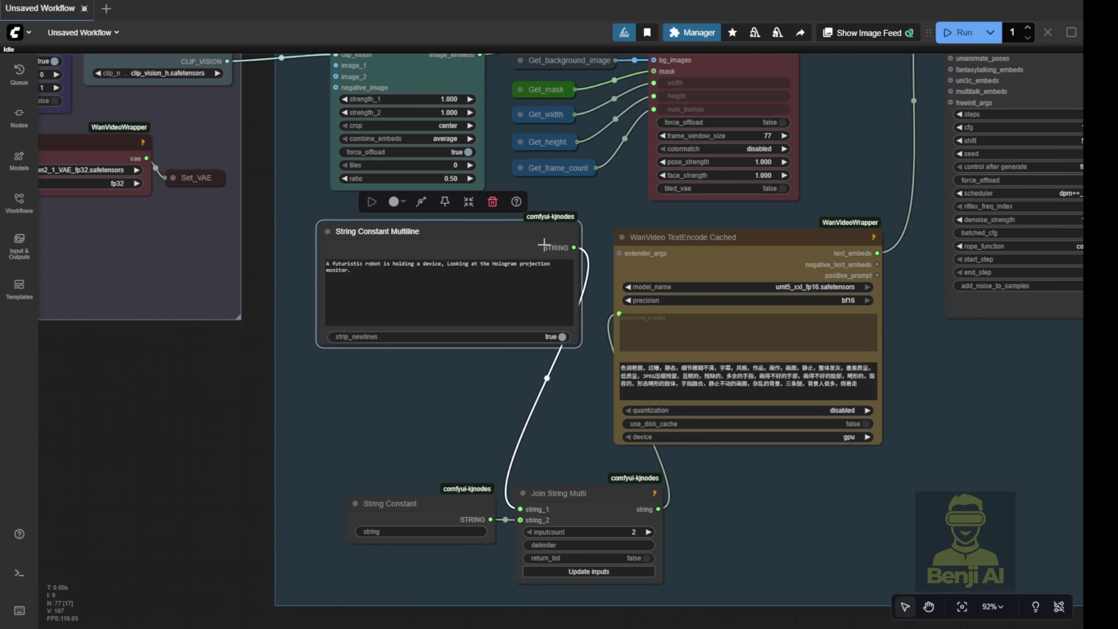
pyautogui.moveTo(544, 244); pyautogui.dragTo(546, 276)
pyautogui.moveTo(454, 518); pyautogui.dragTo(438, 422)
pyautogui.moveTo(482, 456); pyautogui.dragTo(568, 452)
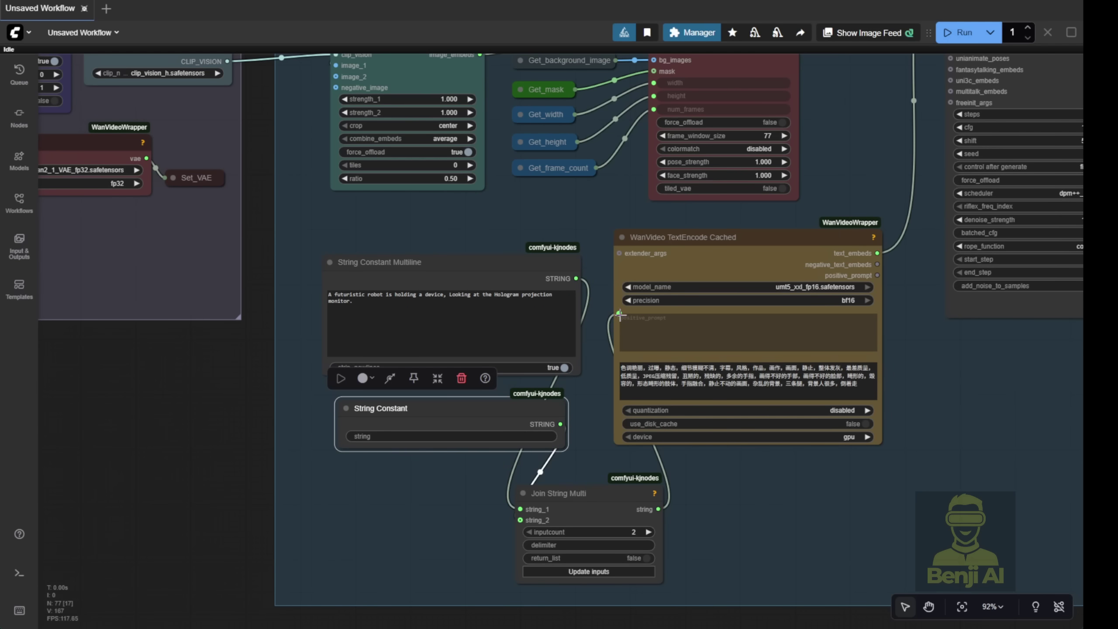
# Step: Disconnect the joined string from WanVideo TextEncode Cached and click into its empty positive_prompt box
pyautogui.moveTo(619, 314); pyautogui.dragTo(572, 448)
pyautogui.click(742, 506)
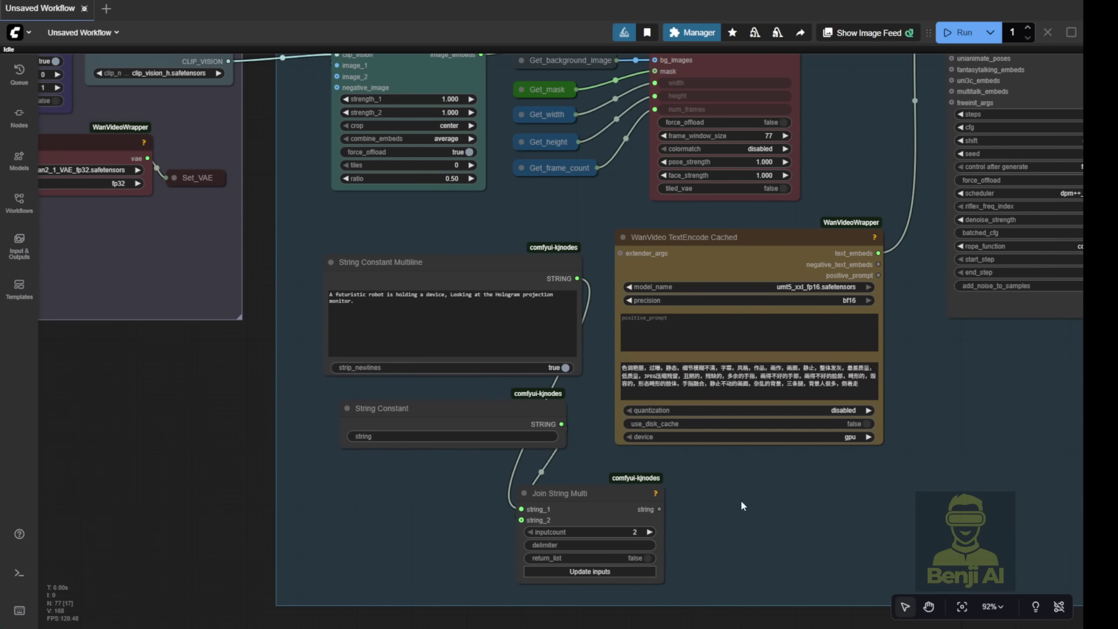
pyautogui.click(745, 246)
pyautogui.scroll(6, 638, 238)
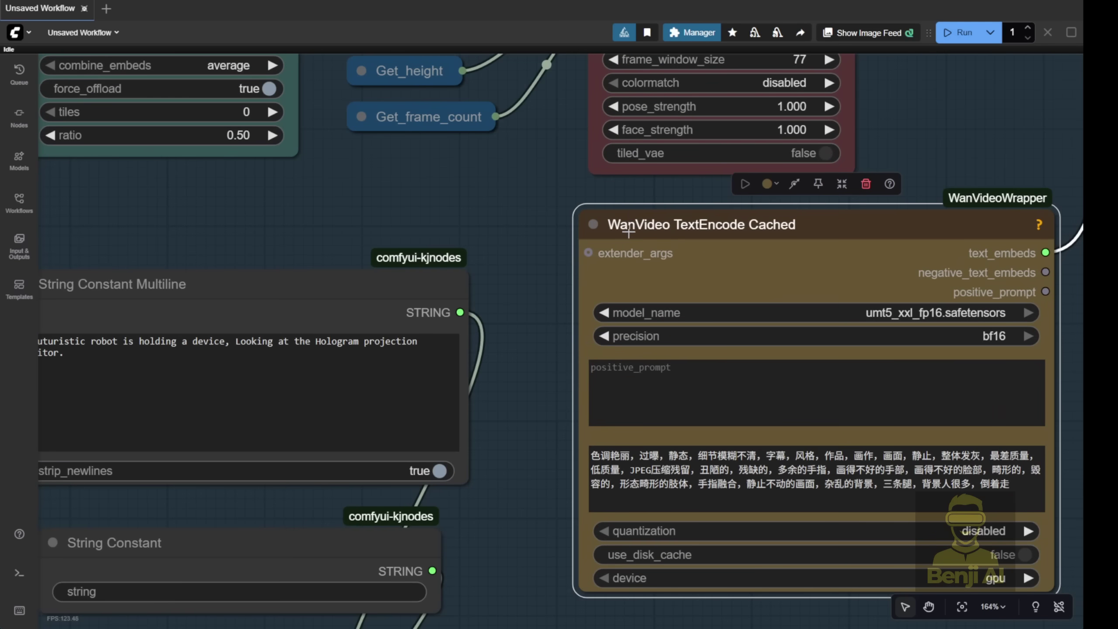
pyautogui.moveTo(544, 337); pyautogui.dragTo(398, 228)
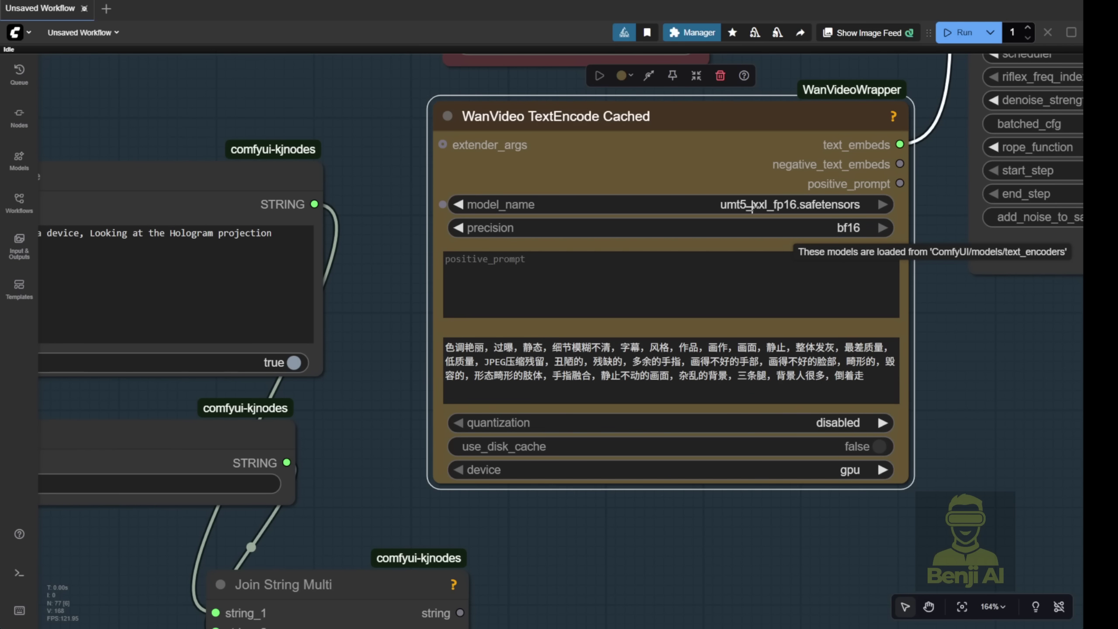
pyautogui.click(552, 269)
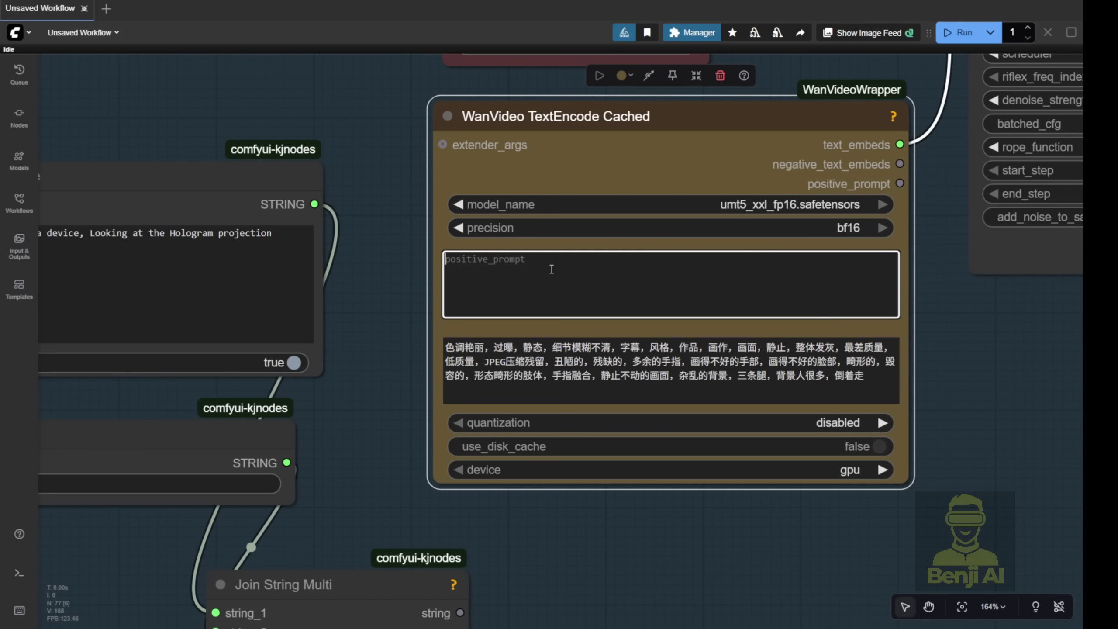
pyautogui.scroll(-6, 488, 259)
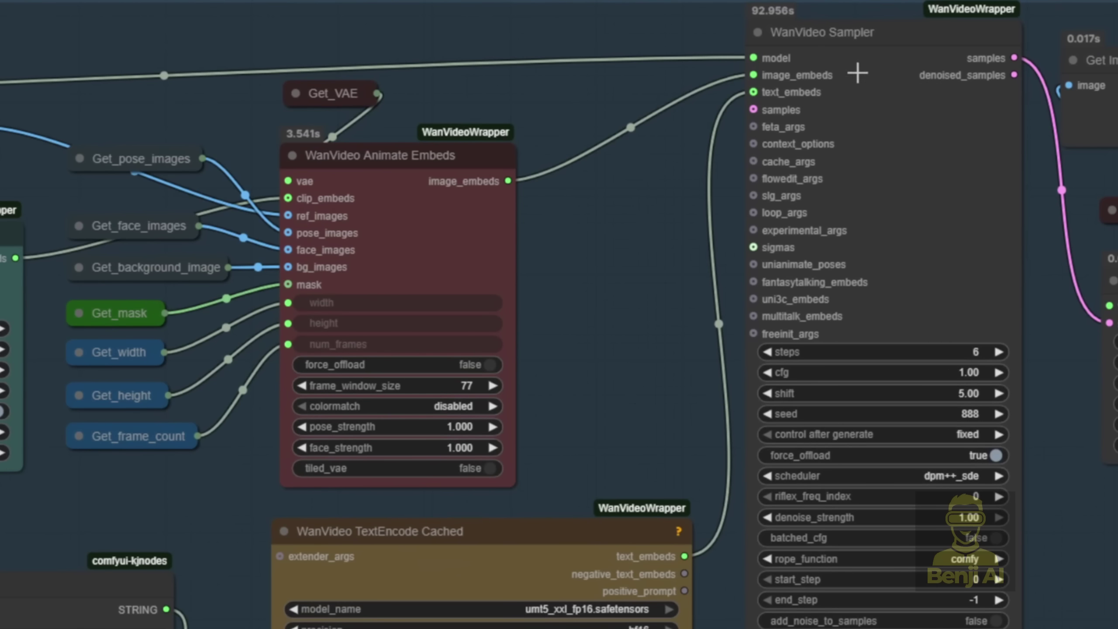
# Step: Trace from the WanVideo Sampler to WanVideo Animate Embeds and widen that node
pyautogui.click(907, 237)
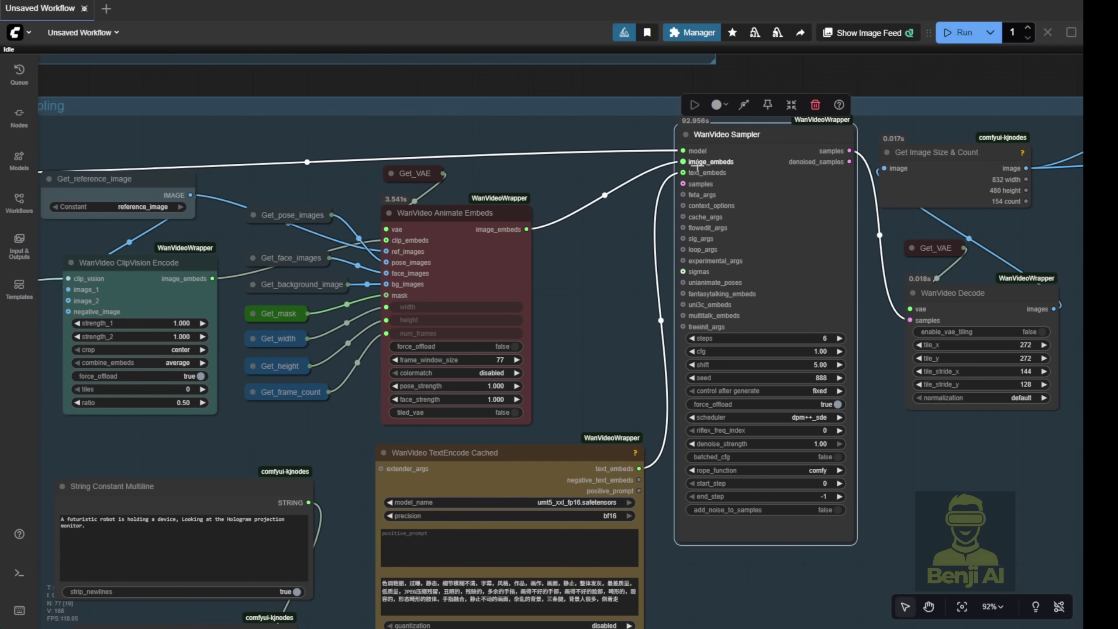
pyautogui.scroll(6, 708, 158)
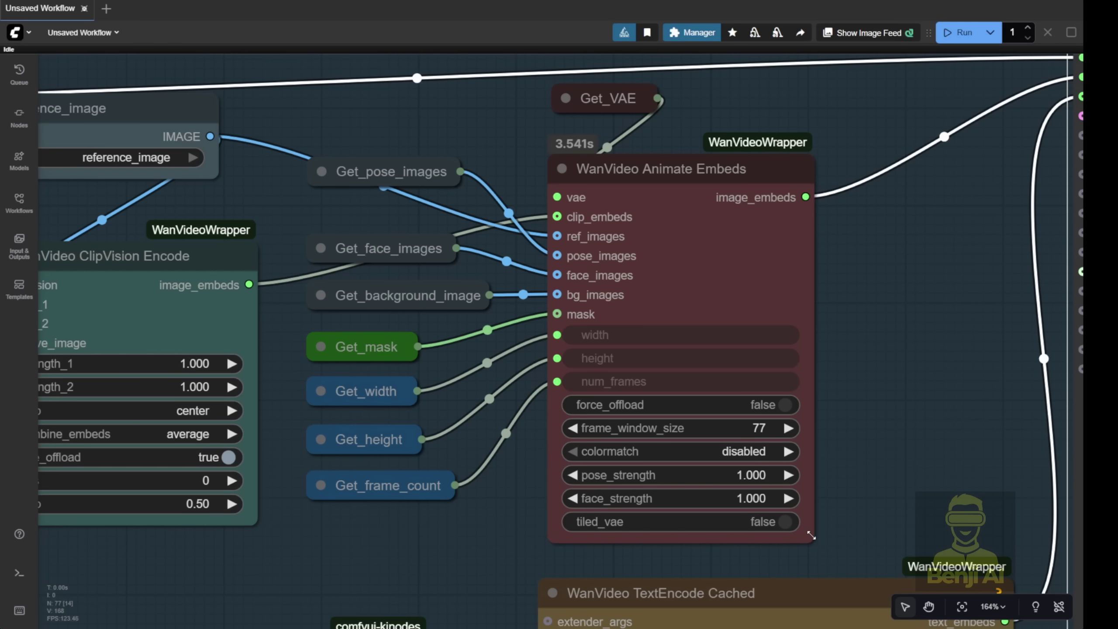
pyautogui.moveTo(812, 535); pyautogui.dragTo(866, 536)
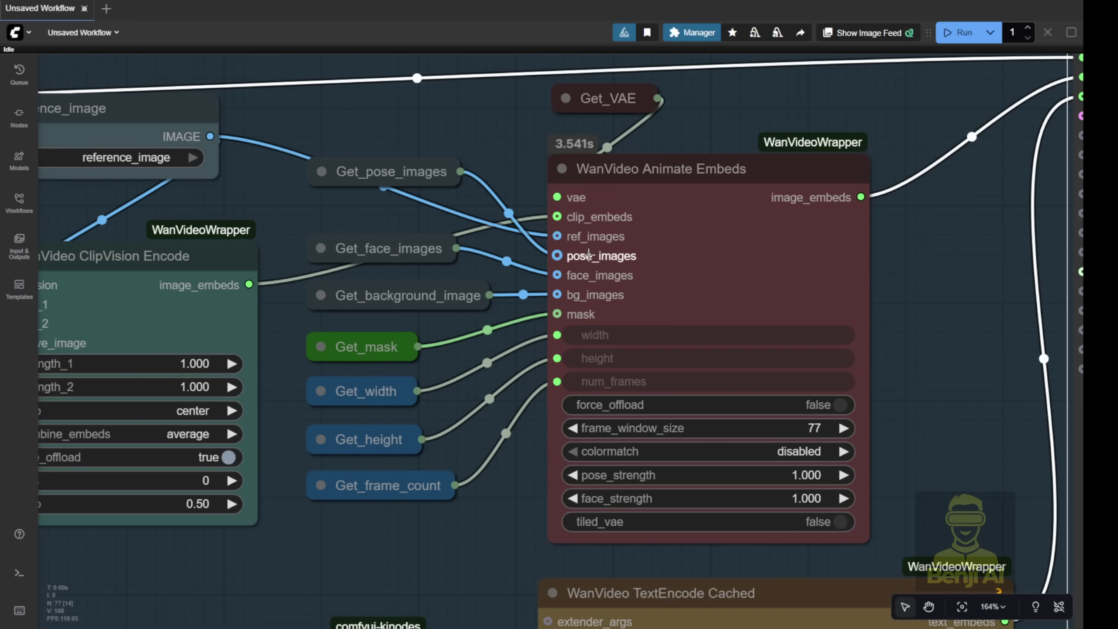
pyautogui.scroll(5, 622, 243)
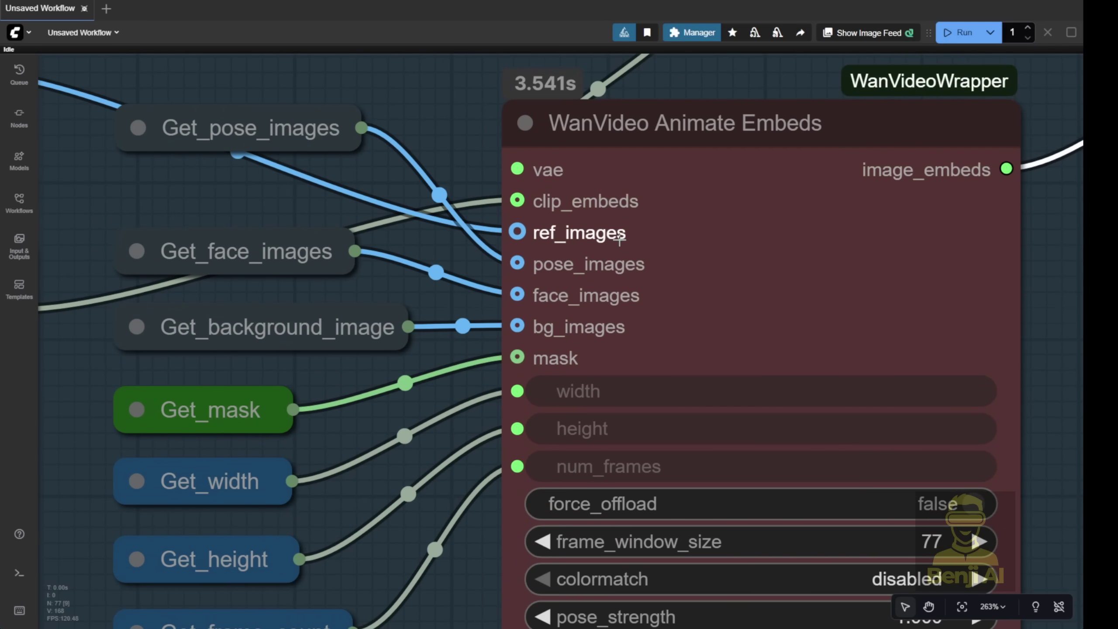
pyautogui.scroll(-10, 620, 239)
pyautogui.moveTo(219, 199); pyautogui.dragTo(406, 506)
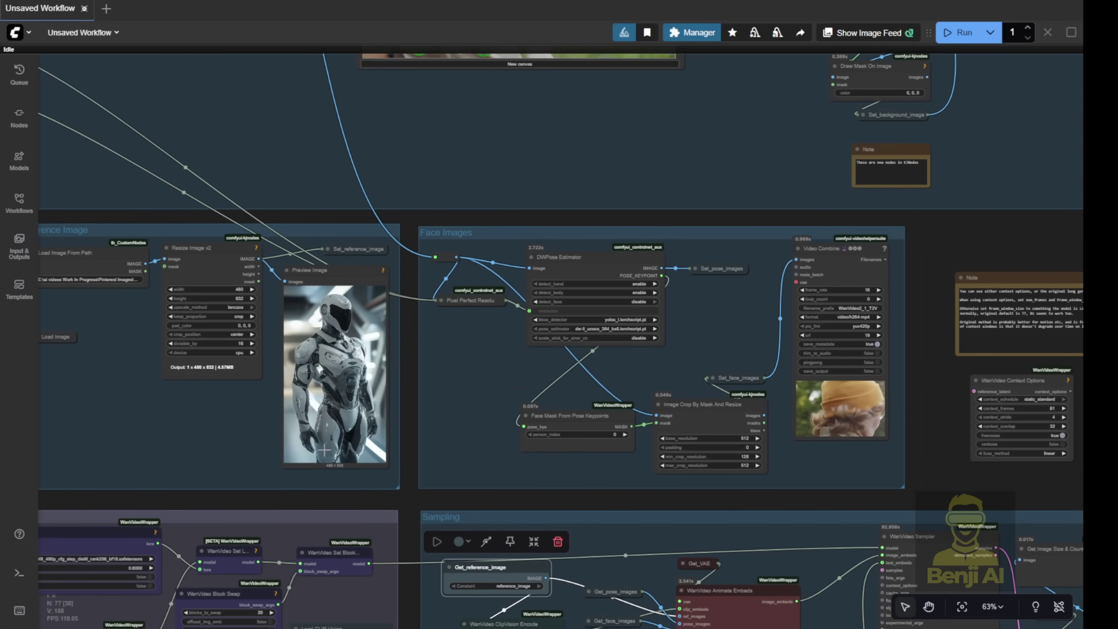
# Step: Expand the john-wick-4.jpg Load Image node and drop it over Load Image From Path
pyautogui.scroll(6, 210, 401)
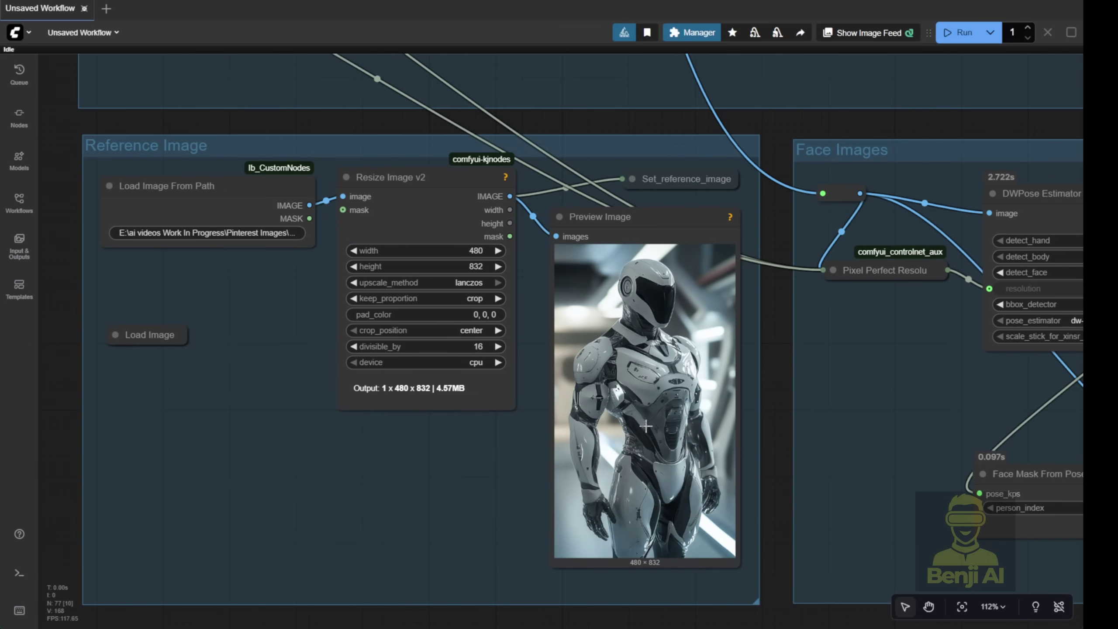
pyautogui.click(632, 179)
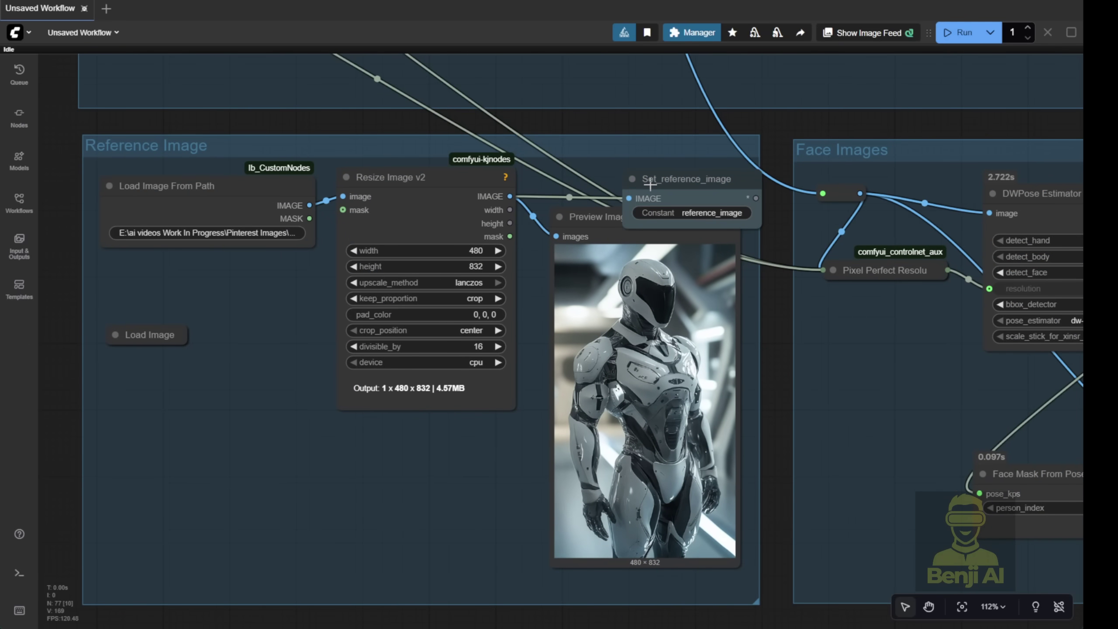
pyautogui.click(632, 179)
pyautogui.moveTo(81, 199); pyautogui.dragTo(94, 132)
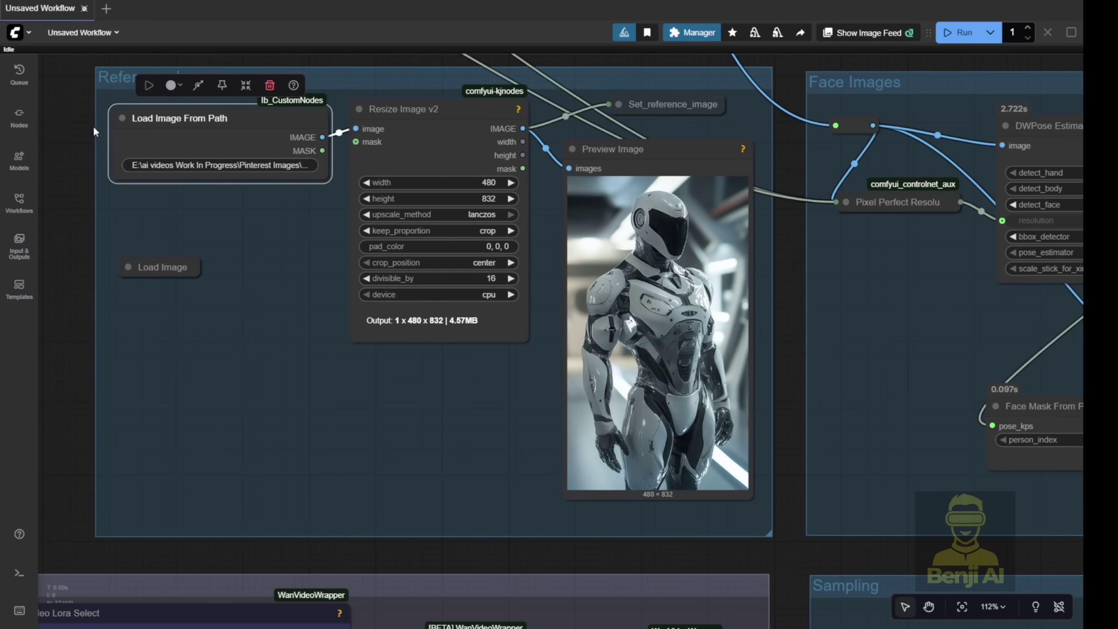
pyautogui.click(126, 267)
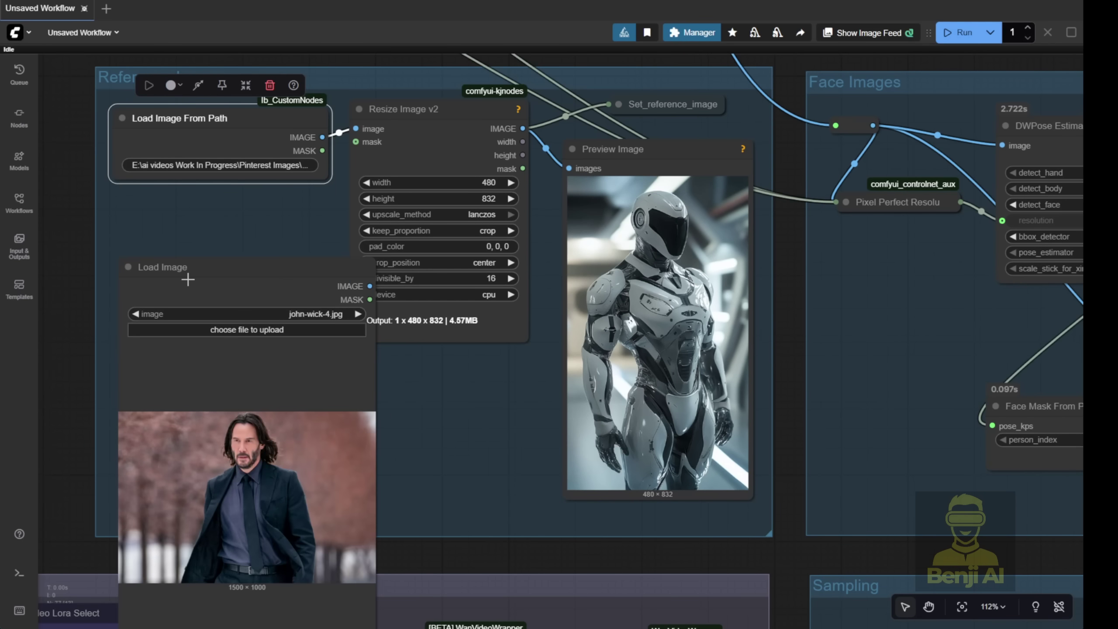
pyautogui.moveTo(190, 279); pyautogui.dragTo(207, 108)
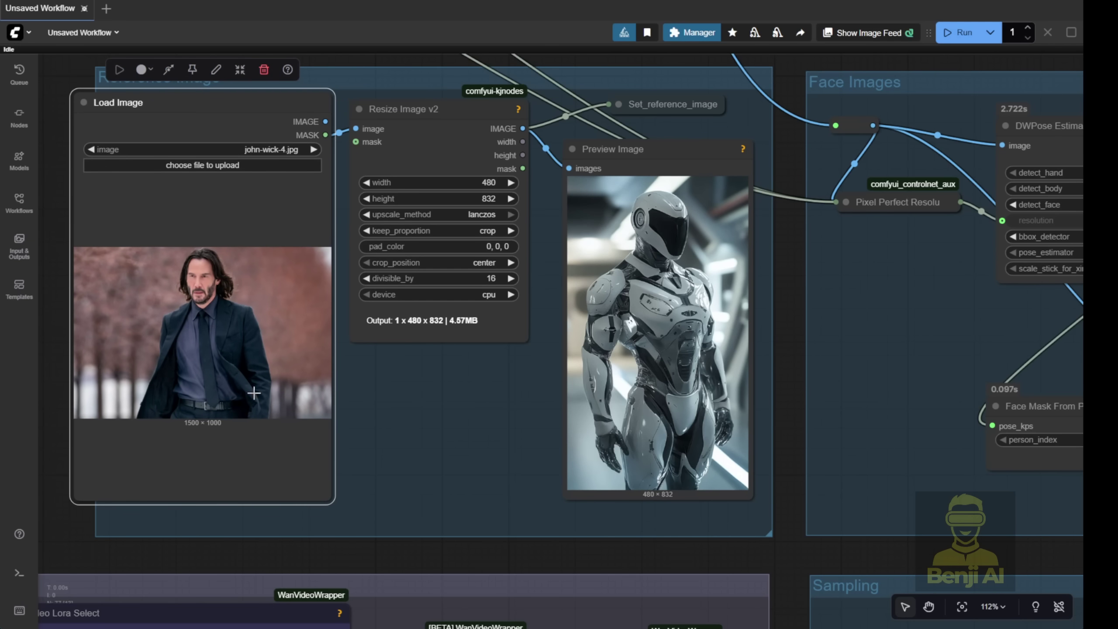
pyautogui.moveTo(871, 464); pyautogui.dragTo(392, 464)
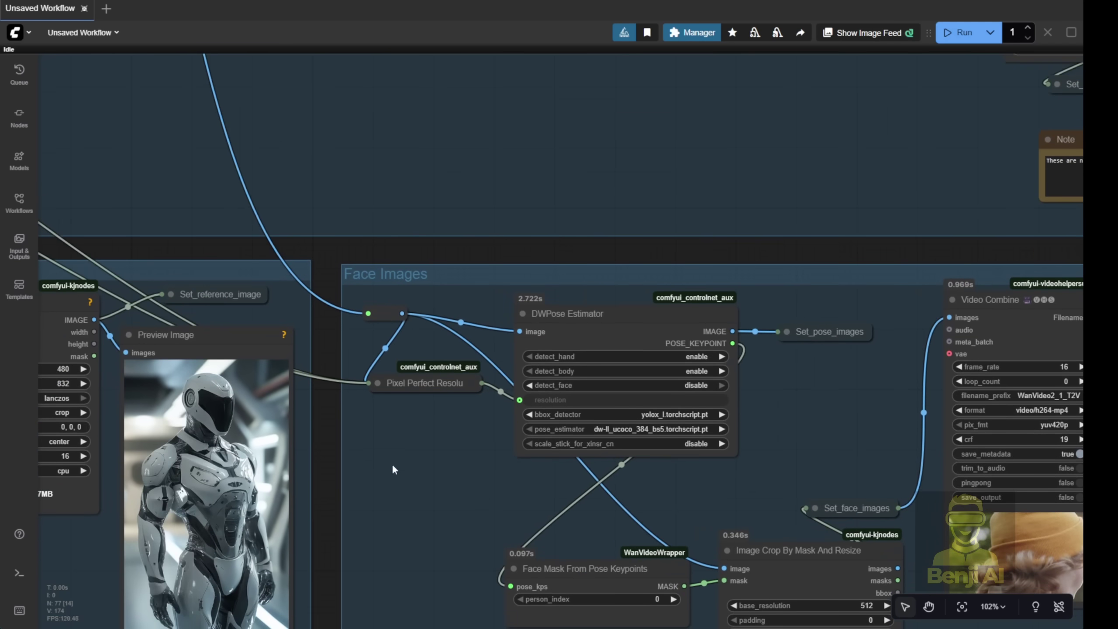
pyautogui.scroll(-8, 358, 244)
pyautogui.scroll(6, 357, 250)
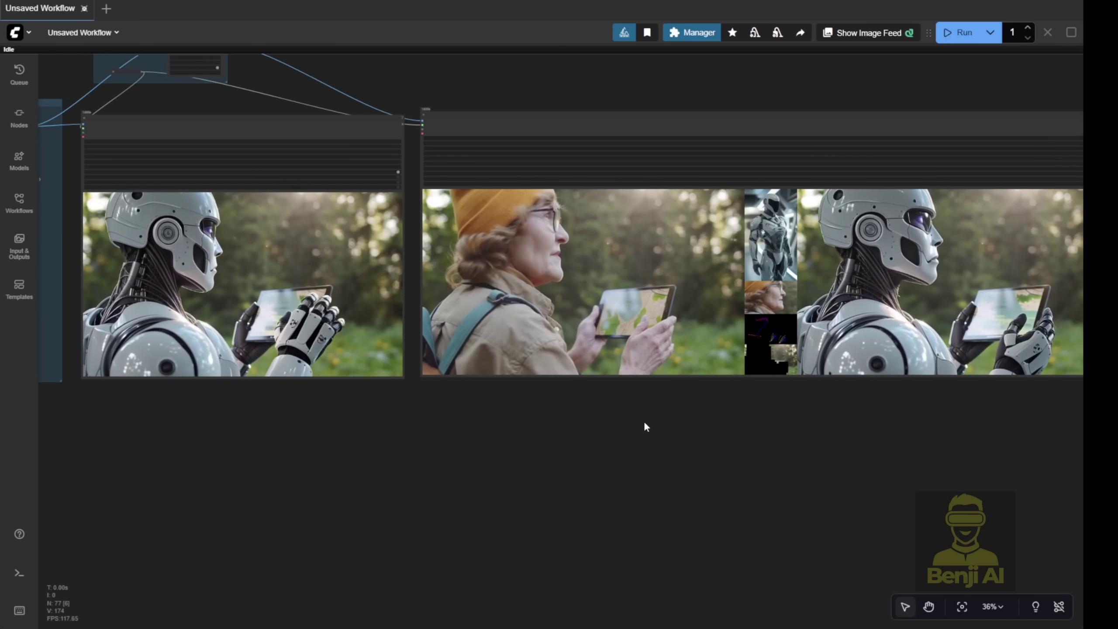
# Step: Zoom into the Background Masking group around Set_input_video and Sam2Segmentation
pyautogui.scroll(-1, 696, 397)
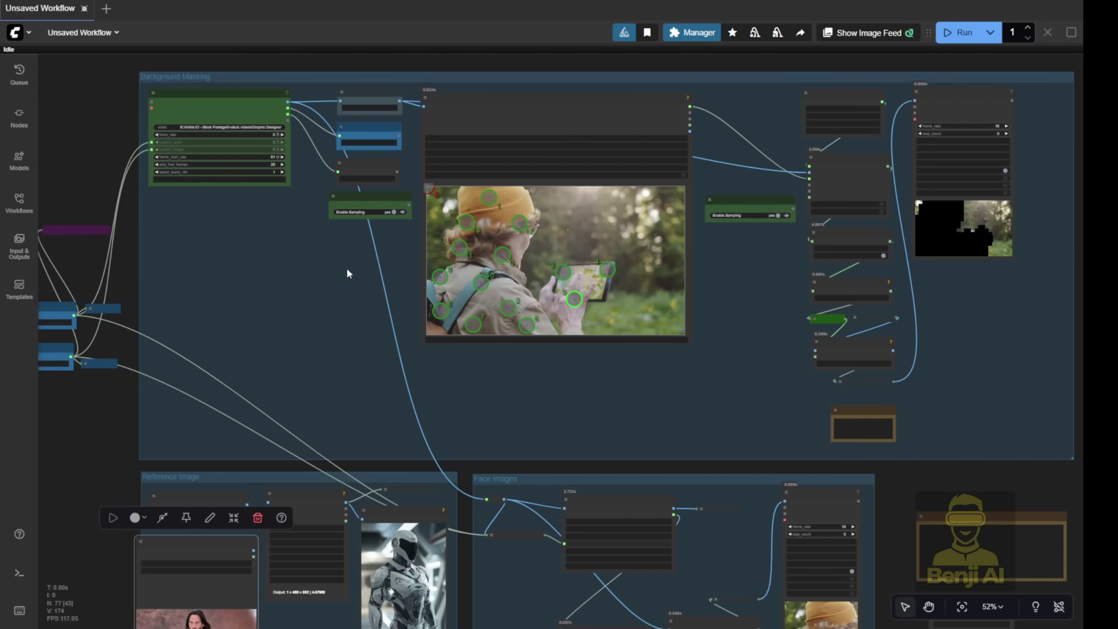
pyautogui.scroll(-3, 360, 375)
pyautogui.scroll(7, 344, 358)
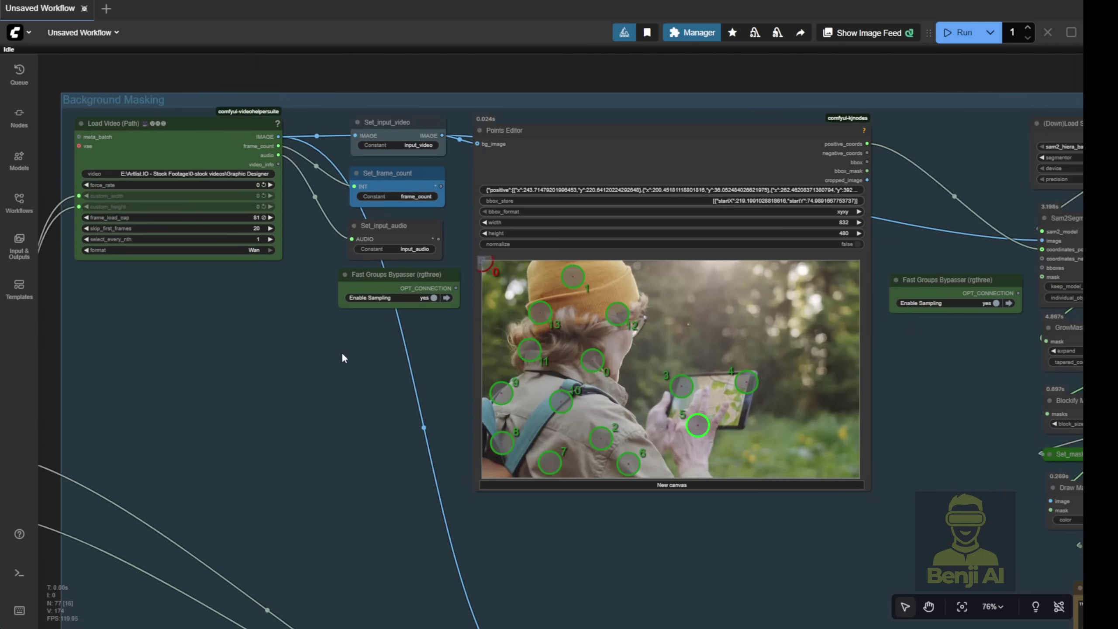
pyautogui.click(398, 125)
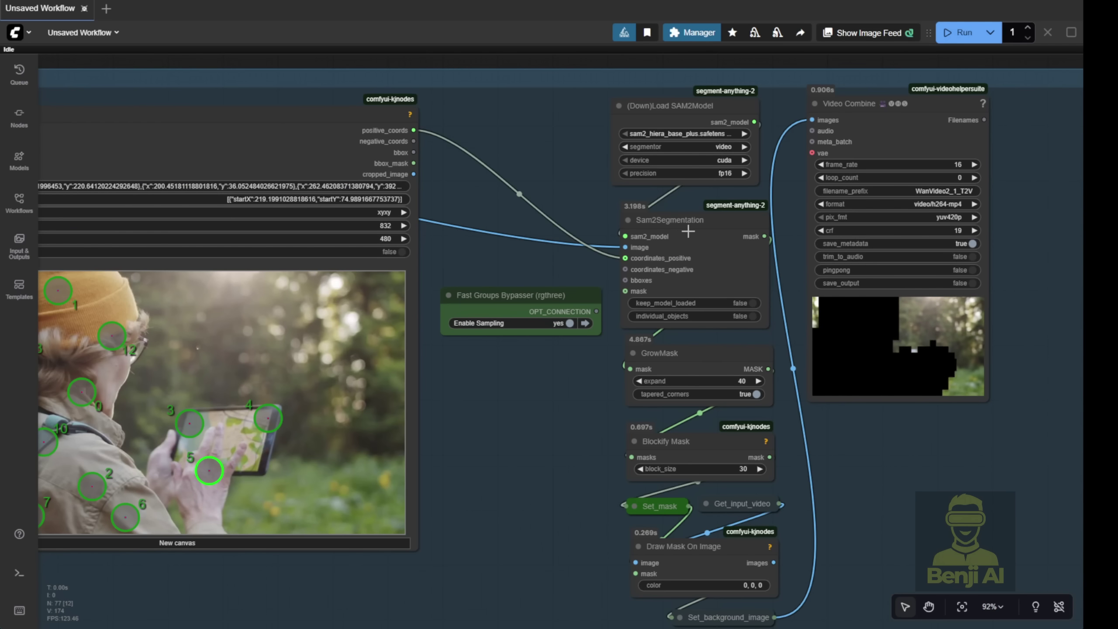
pyautogui.scroll(7, 683, 225)
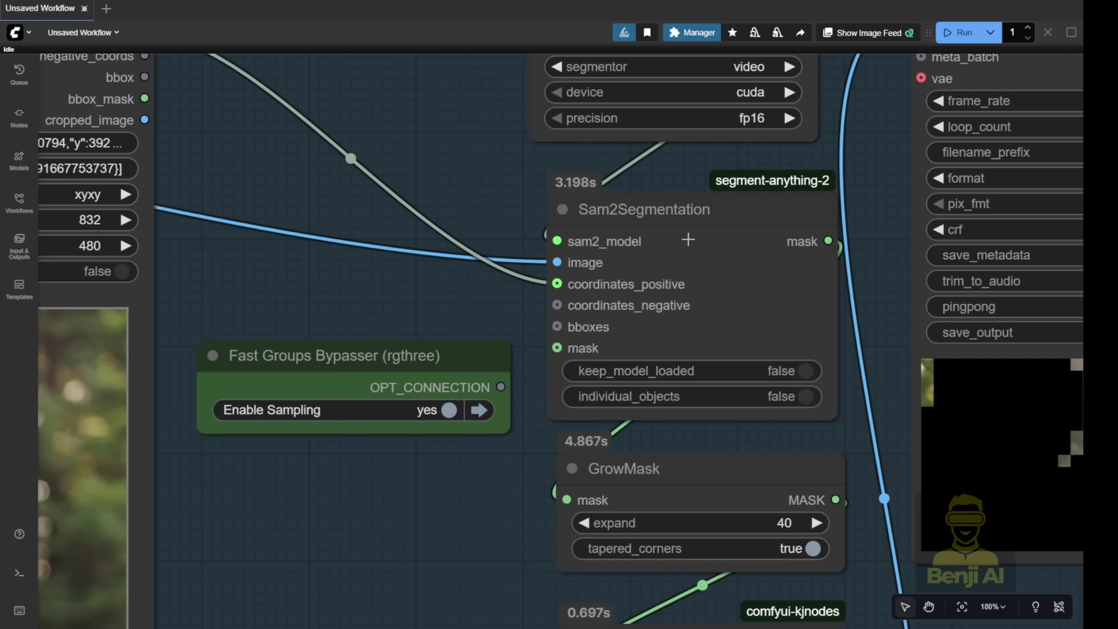
pyautogui.click(649, 210)
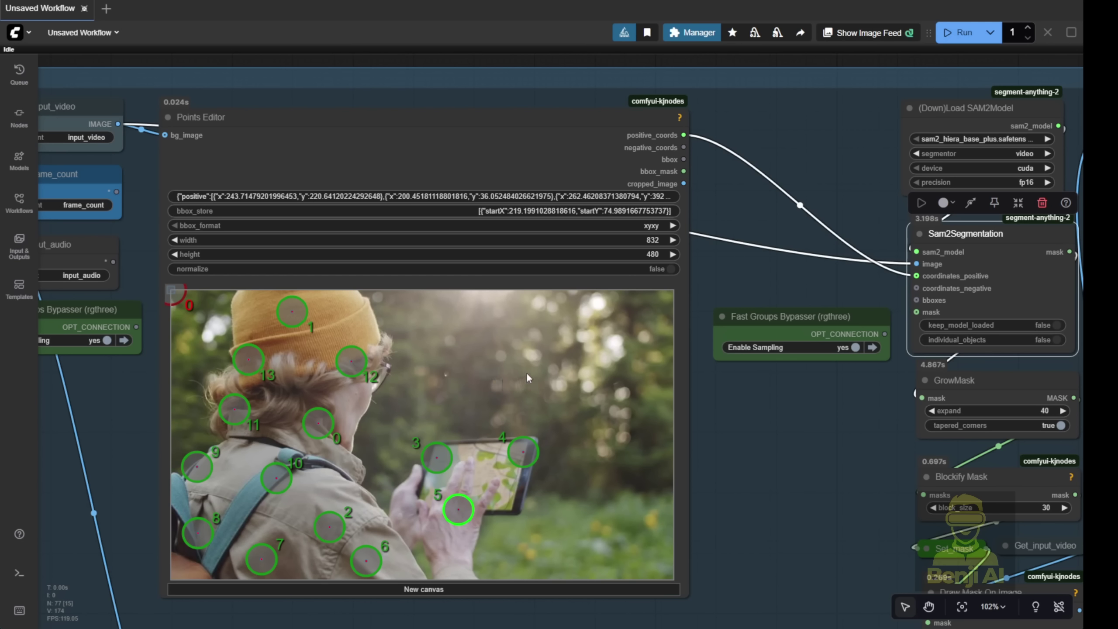
pyautogui.scroll(-3, 715, 360)
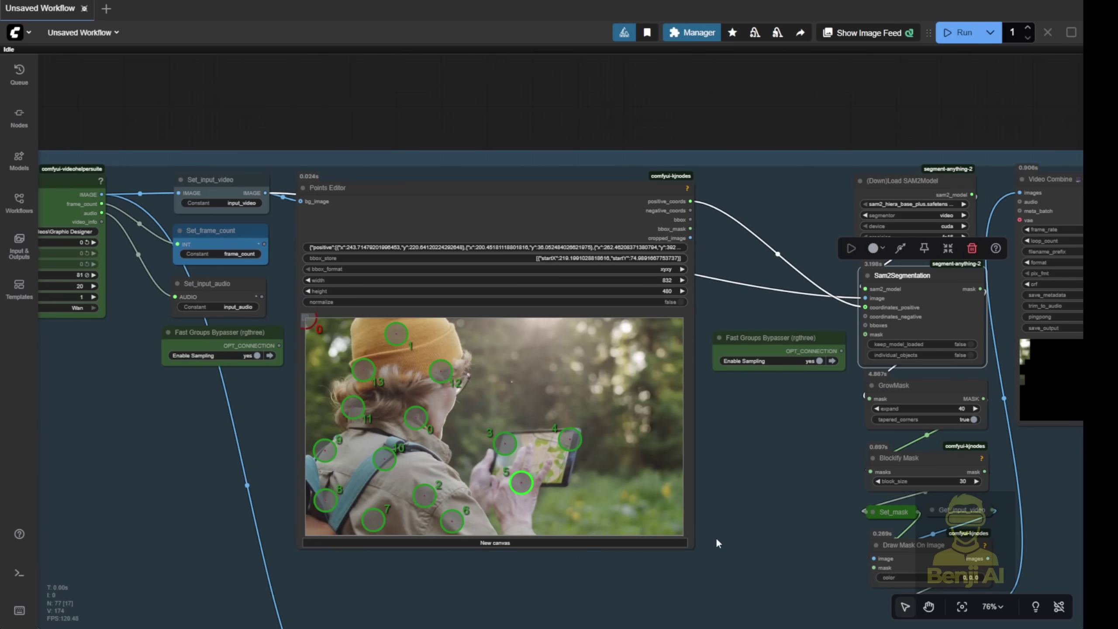
# Step: Enlarge the Video Combine mask preview and move it further down
pyautogui.moveTo(744, 521); pyautogui.dragTo(430, 399)
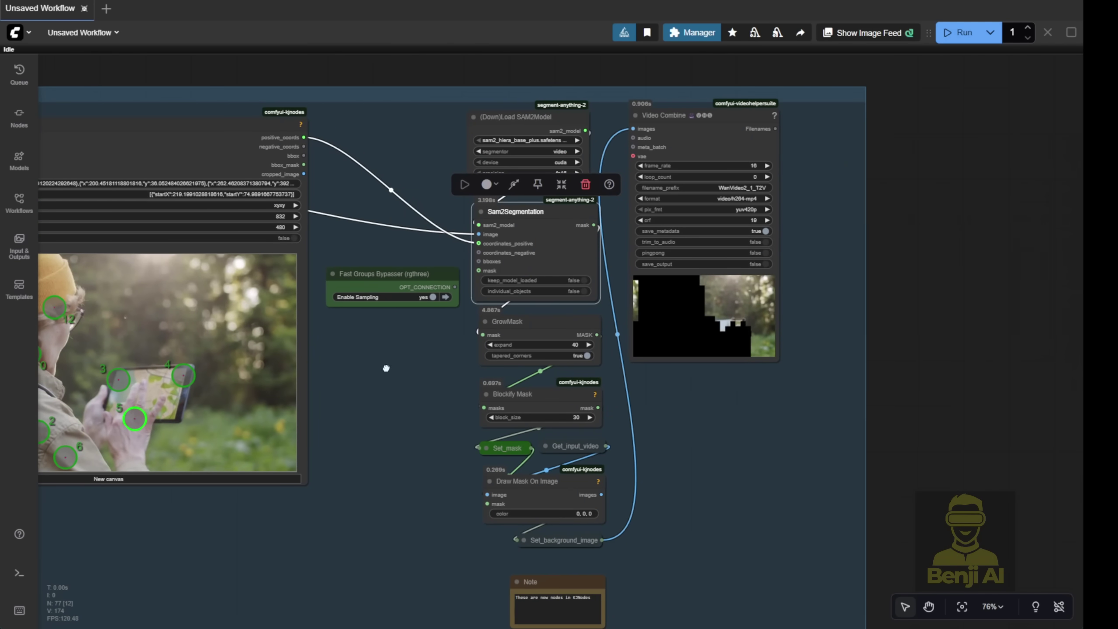
pyautogui.moveTo(387, 367); pyautogui.dragTo(599, 390)
pyautogui.scroll(10, 801, 419)
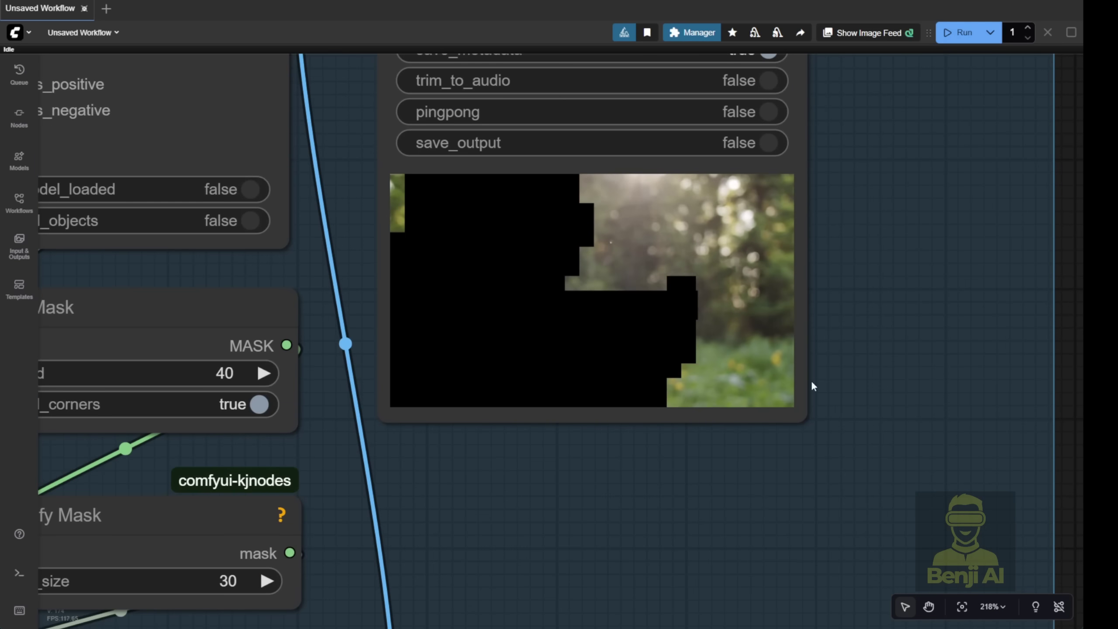
pyautogui.moveTo(800, 420); pyautogui.dragTo(1030, 535)
pyautogui.moveTo(702, 574); pyautogui.dragTo(605, 439)
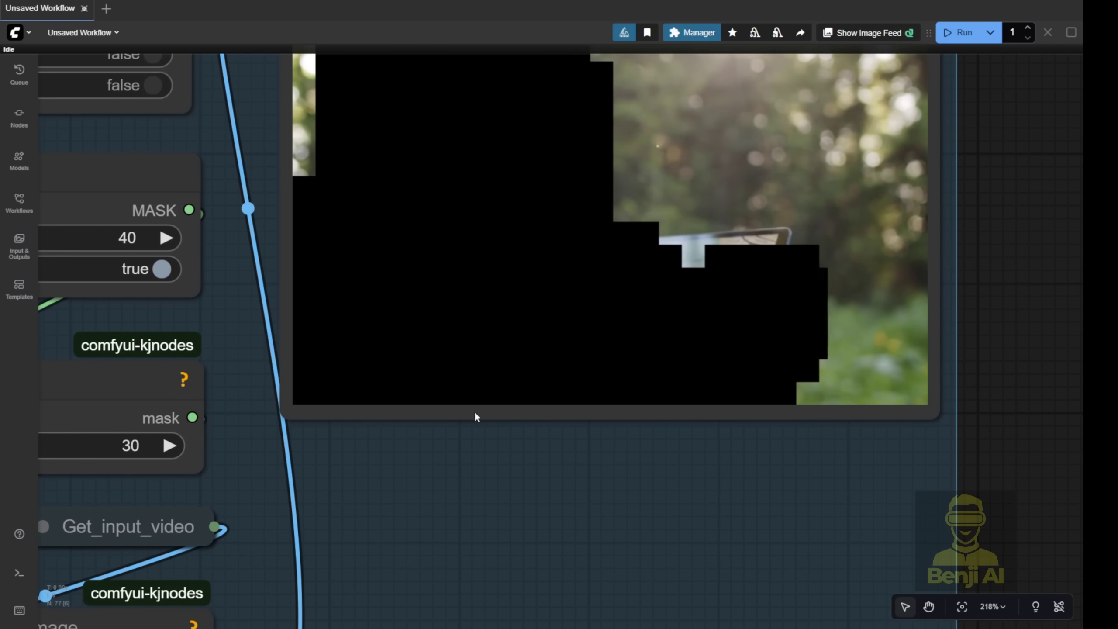
pyautogui.moveTo(475, 411); pyautogui.dragTo(482, 485)
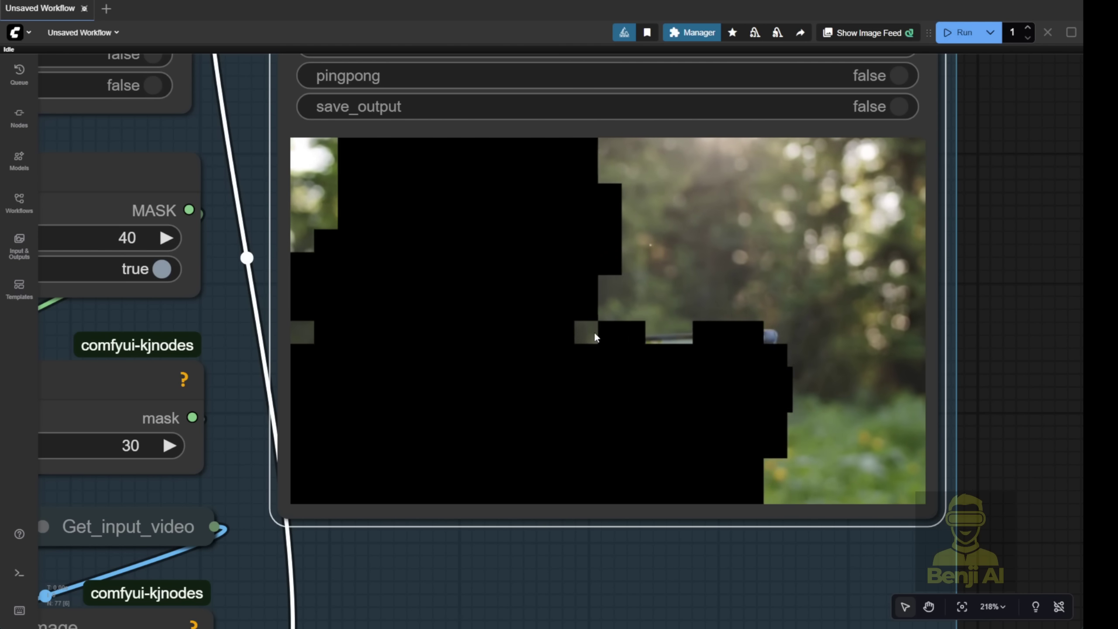
# Step: Inspect the Sam2Segmentation, GrowMask (expand 40) and Blockify Mask (block_size 30) nodes
pyautogui.scroll(-5, 288, 366)
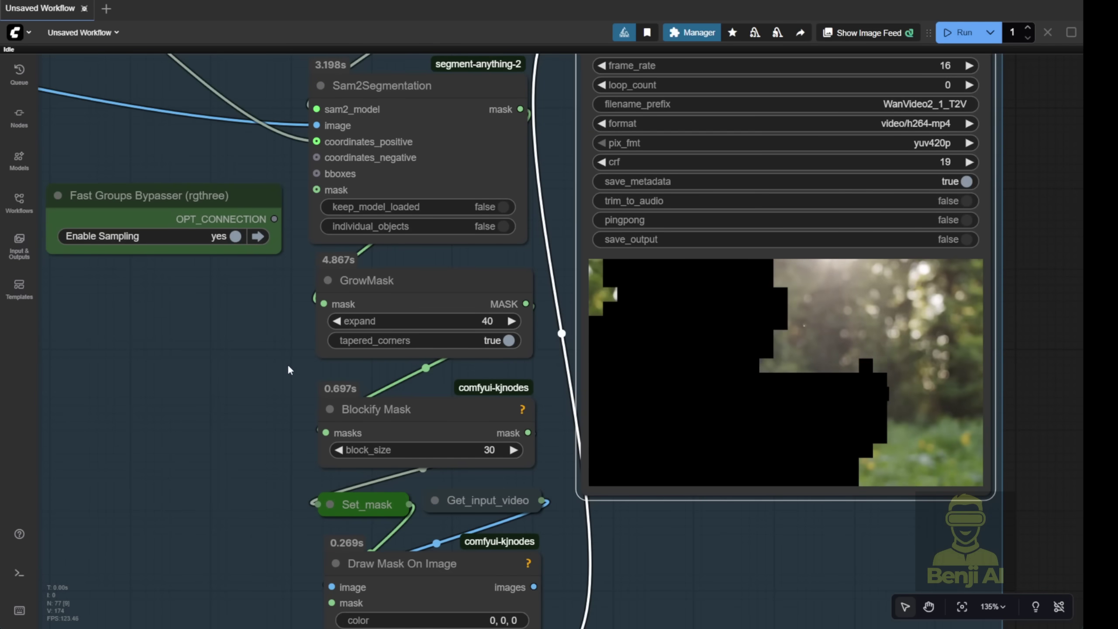
pyautogui.click(418, 235)
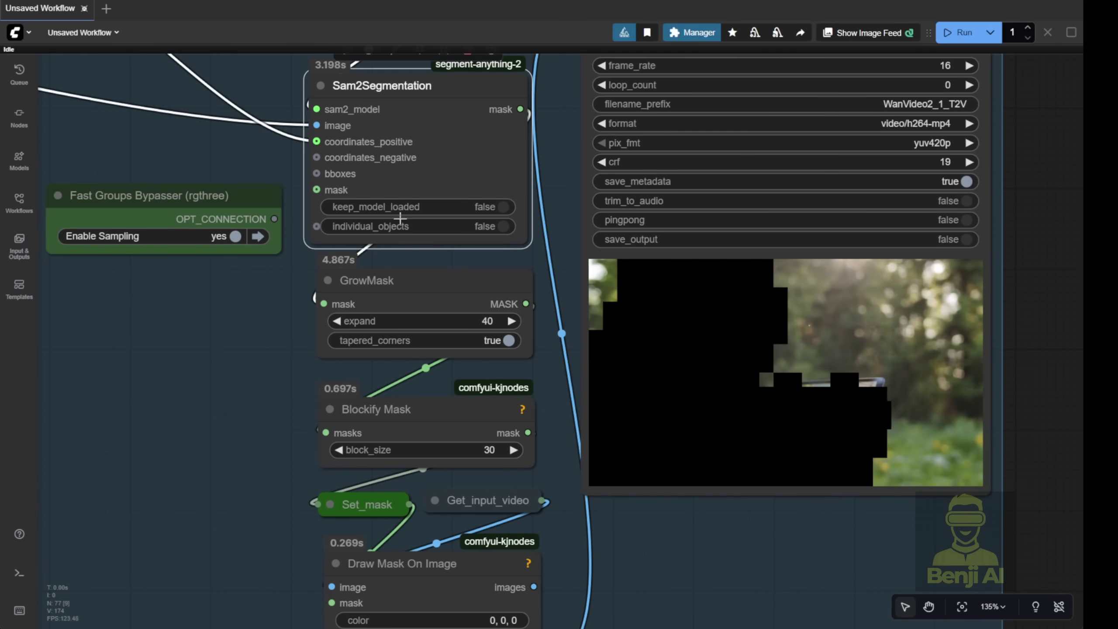
pyautogui.click(421, 290)
pyautogui.scroll(3, 436, 264)
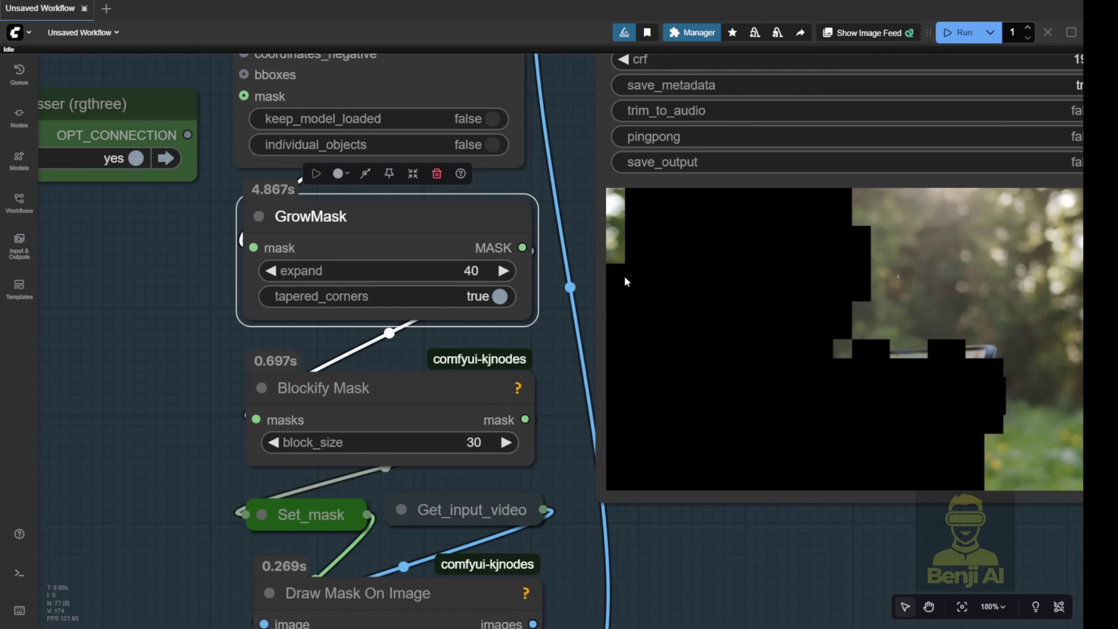
pyautogui.moveTo(627, 282); pyautogui.dragTo(390, 249)
pyautogui.moveTo(521, 547); pyautogui.dragTo(778, 395)
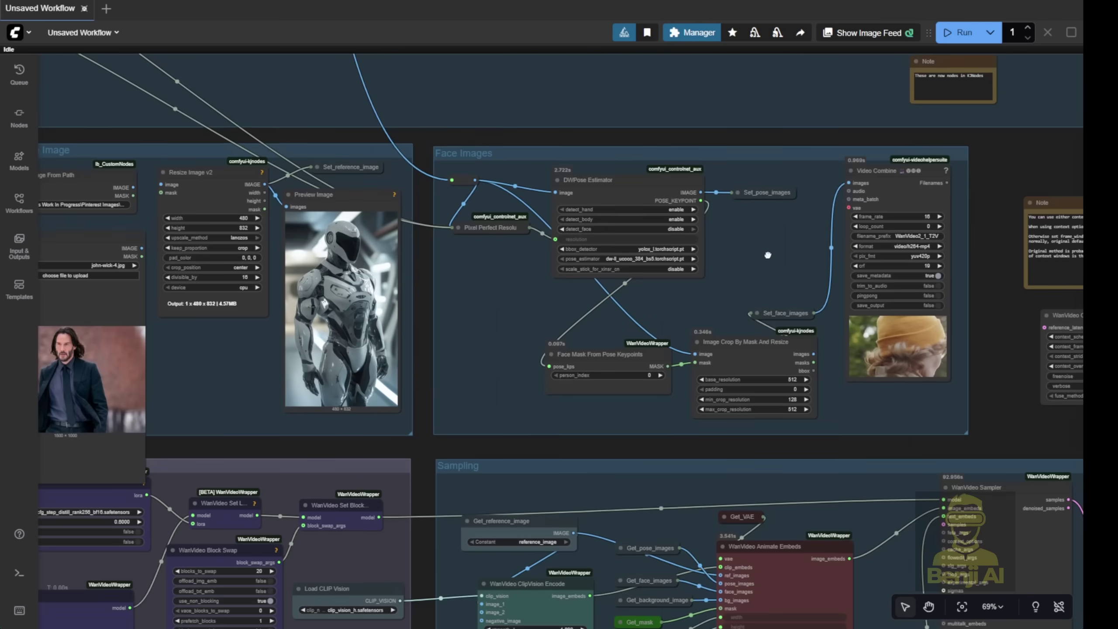
# Step: Resume playback of the cropped-face Video Combine preview in the Face Images group
pyautogui.moveTo(771, 253); pyautogui.dragTo(753, 354)
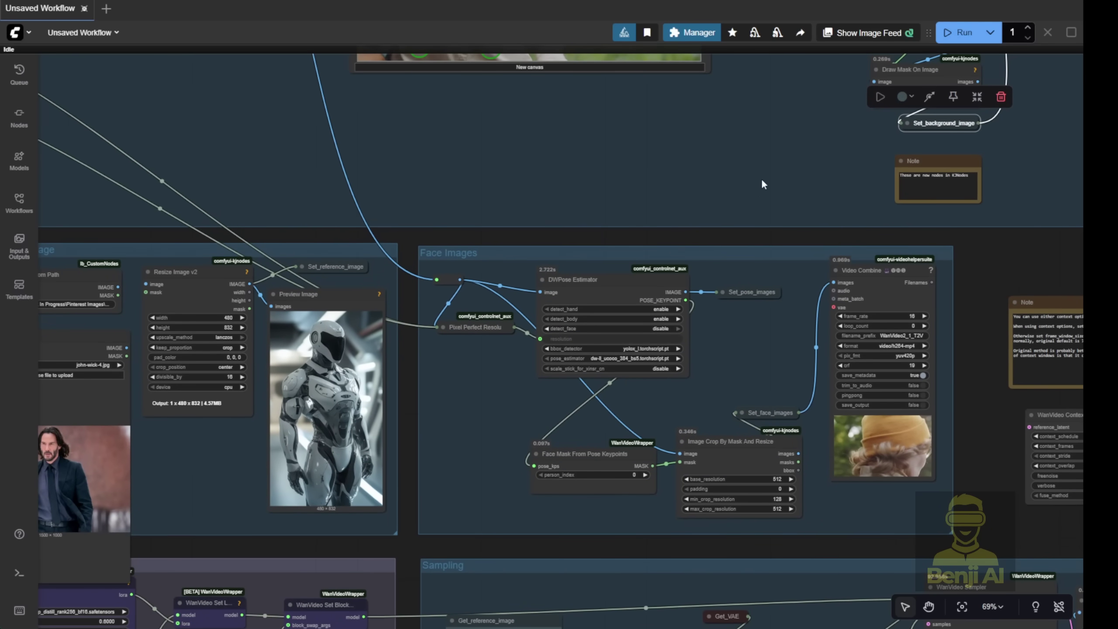
pyautogui.moveTo(498, 197); pyautogui.dragTo(445, 133)
pyautogui.scroll(2, 444, 133)
pyautogui.rightClick(829, 218)
pyautogui.click(874, 318)
pyautogui.scroll(5, 888, 494)
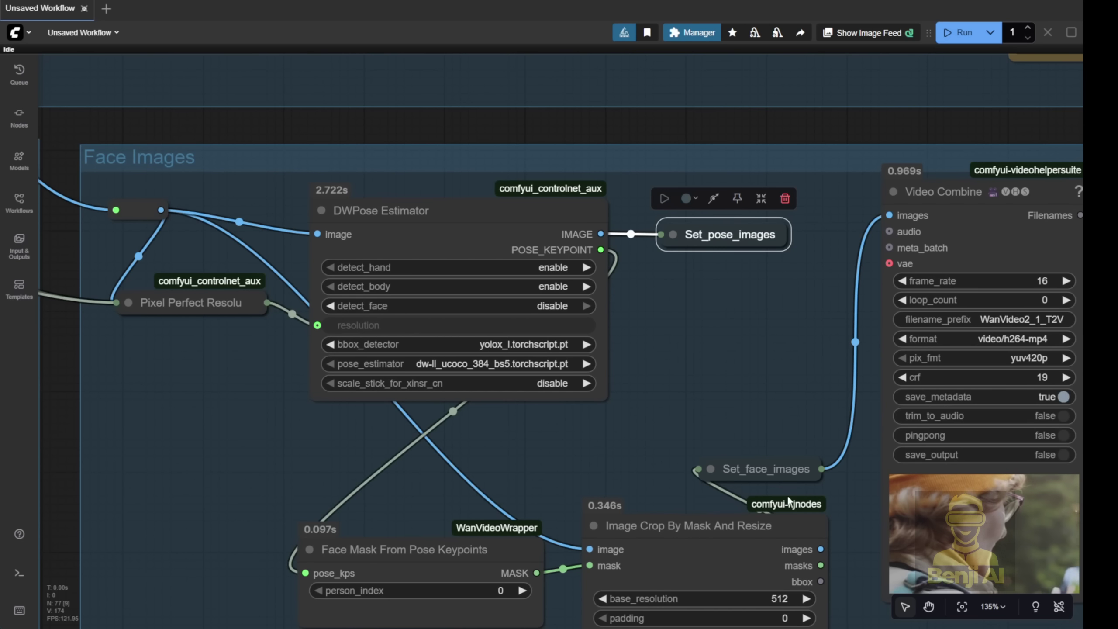
# Step: Turn off hand detection in the DWPose Estimator node
pyautogui.press('1')
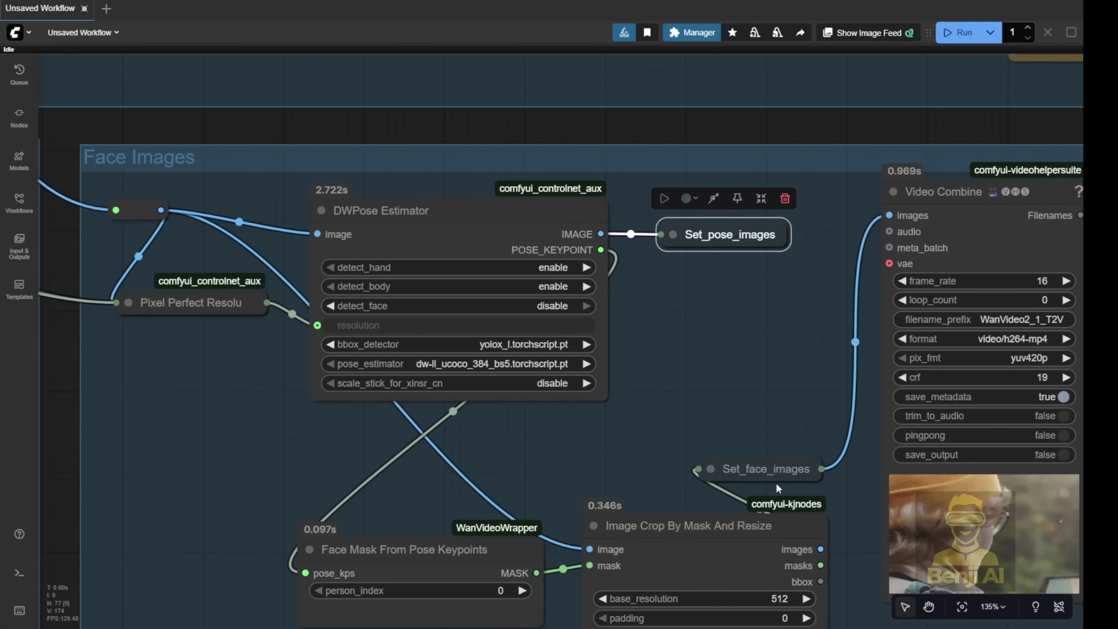
pyautogui.click(741, 470)
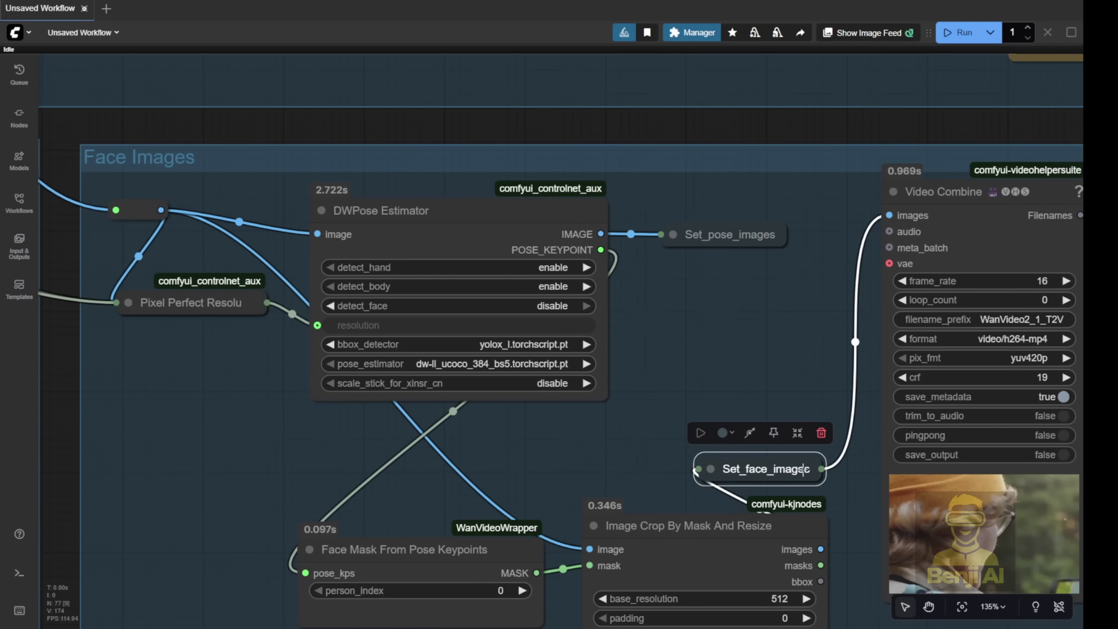
pyautogui.moveTo(759, 331); pyautogui.dragTo(722, 252)
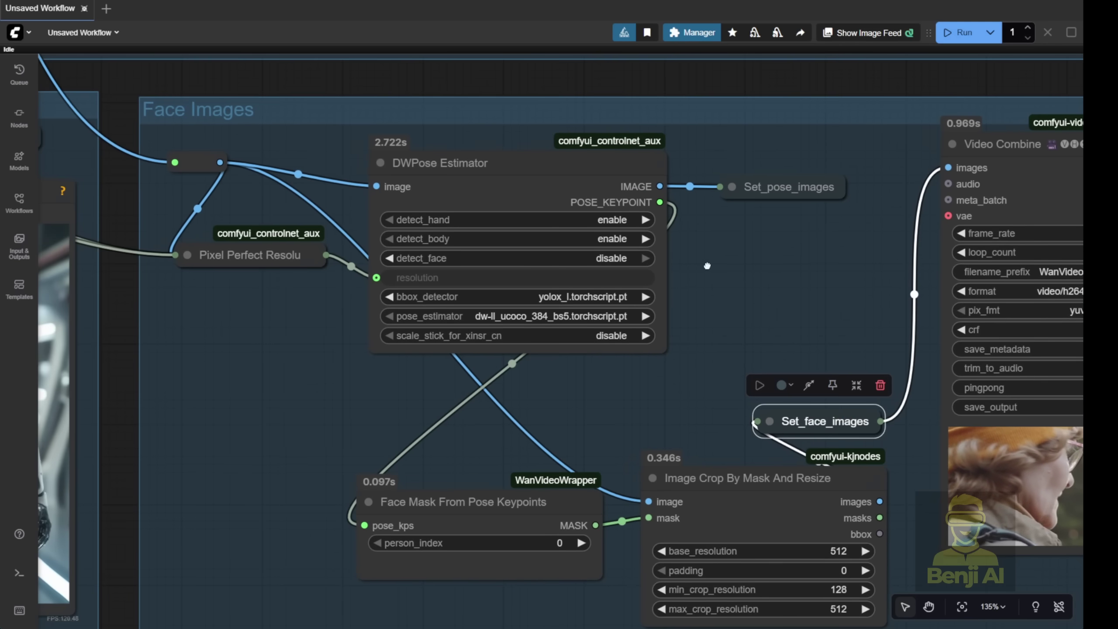
pyautogui.moveTo(362, 164); pyautogui.dragTo(458, 197)
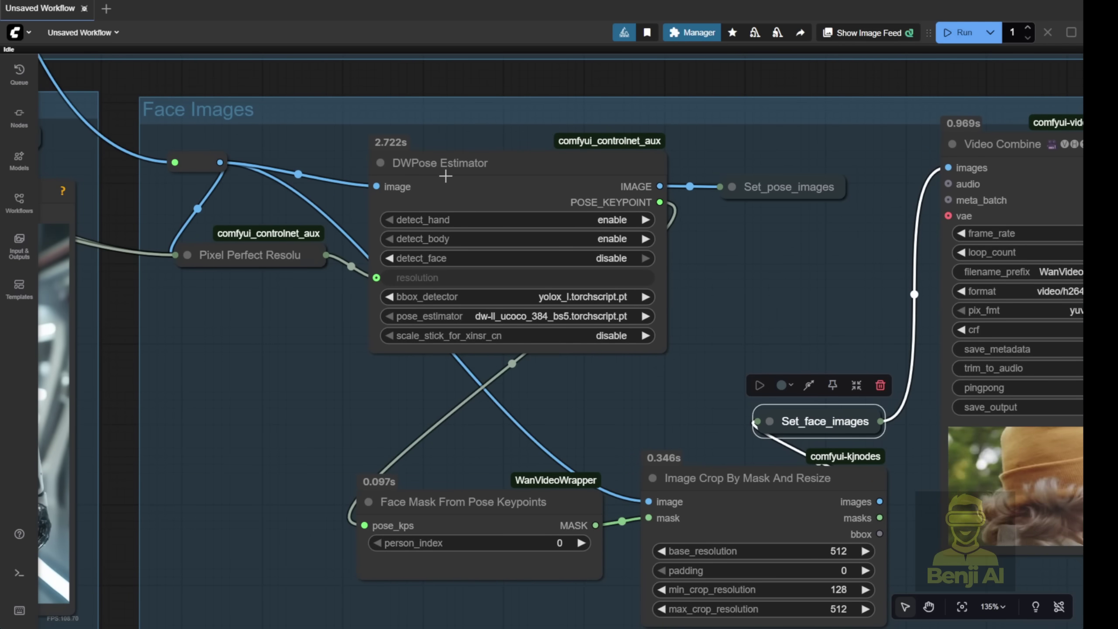
pyautogui.scroll(2, 458, 197)
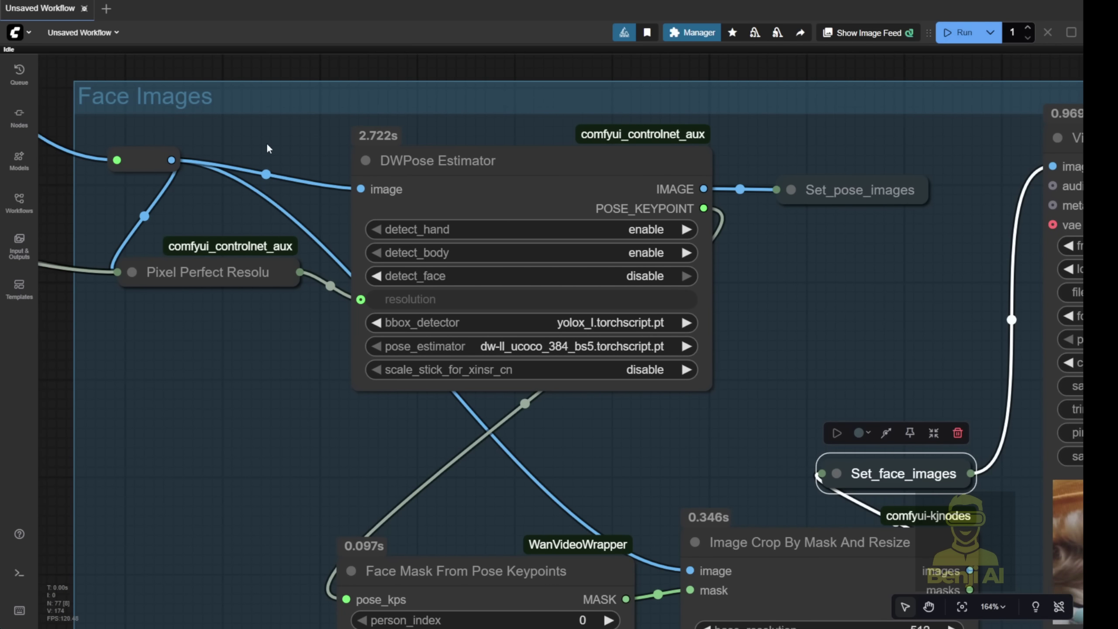
pyautogui.scroll(-3, 347, 154)
pyautogui.click(687, 229)
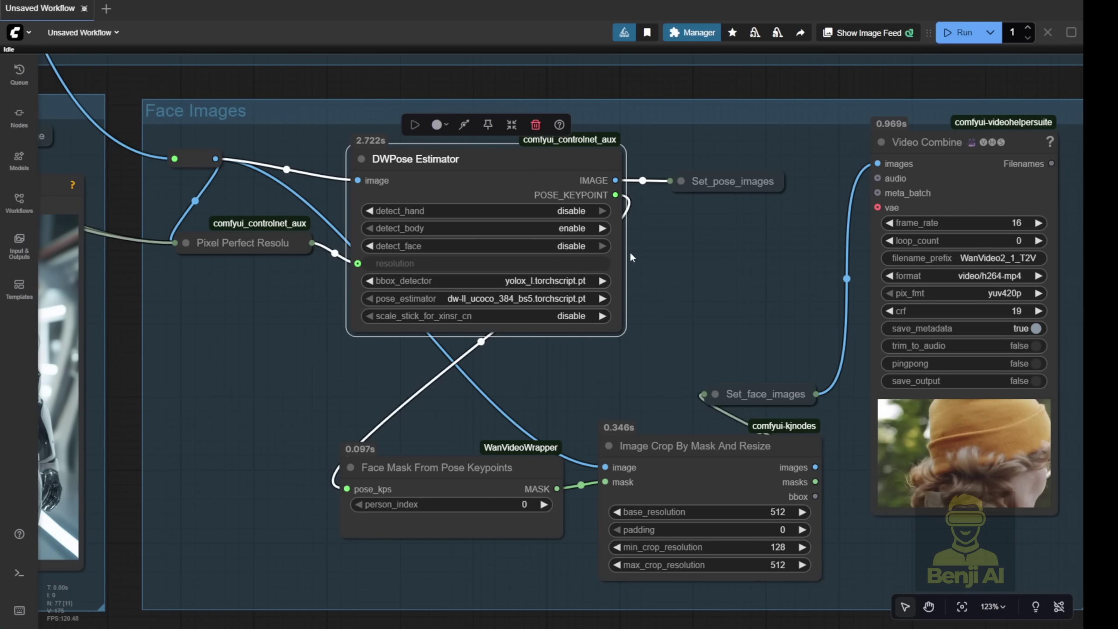
# Step: Deselect DWPose Estimator and pan past the Face Images group down to Sampling
pyautogui.hscroll(5, 528, 273)
pyautogui.scroll(-2, 528, 273)
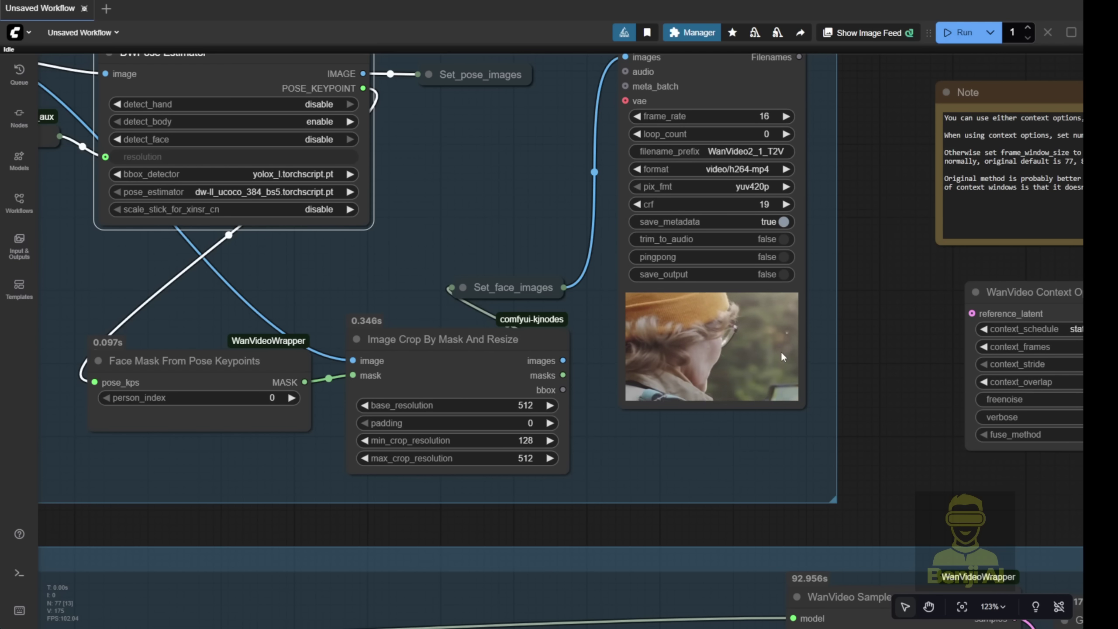
pyautogui.click(819, 247)
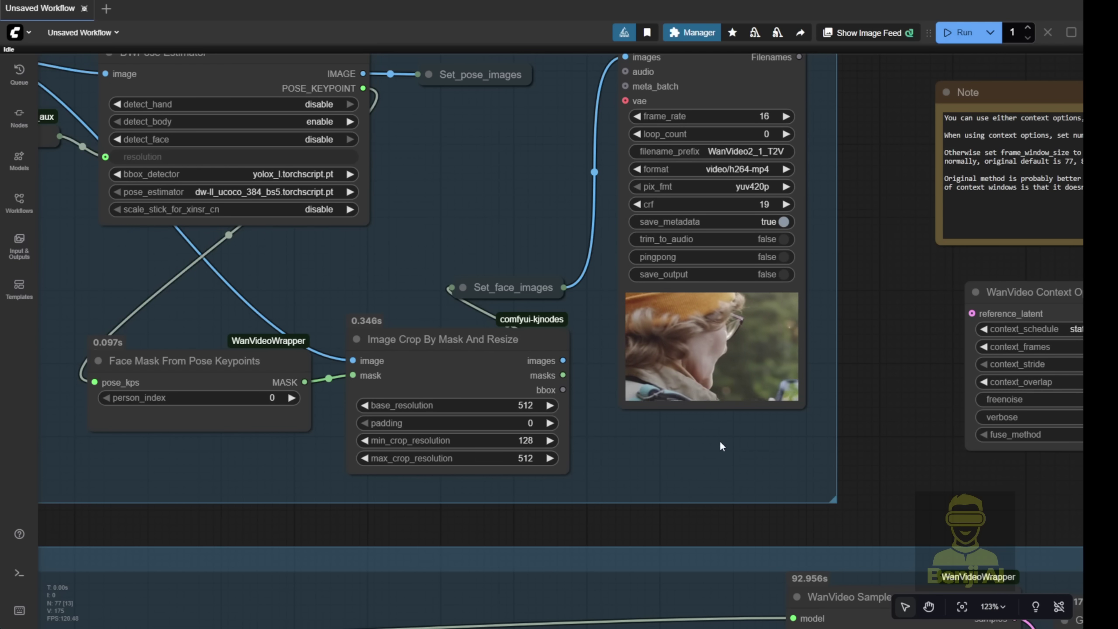
pyautogui.scroll(-4, 720, 450)
pyautogui.moveTo(200, 418); pyautogui.dragTo(415, 393)
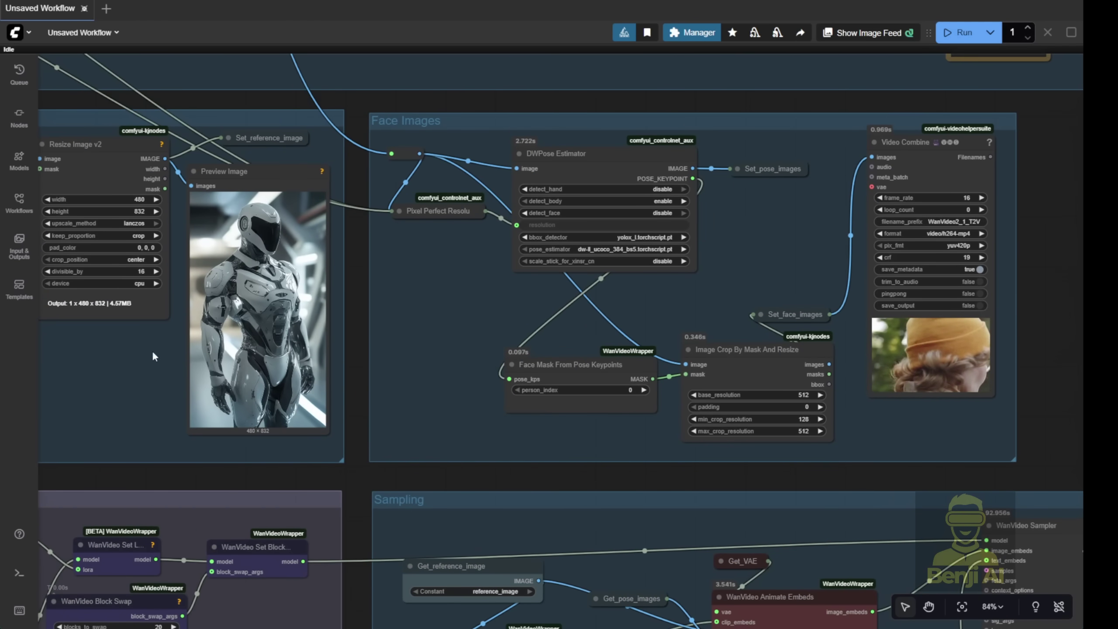
pyautogui.moveTo(782, 492); pyautogui.dragTo(521, 348)
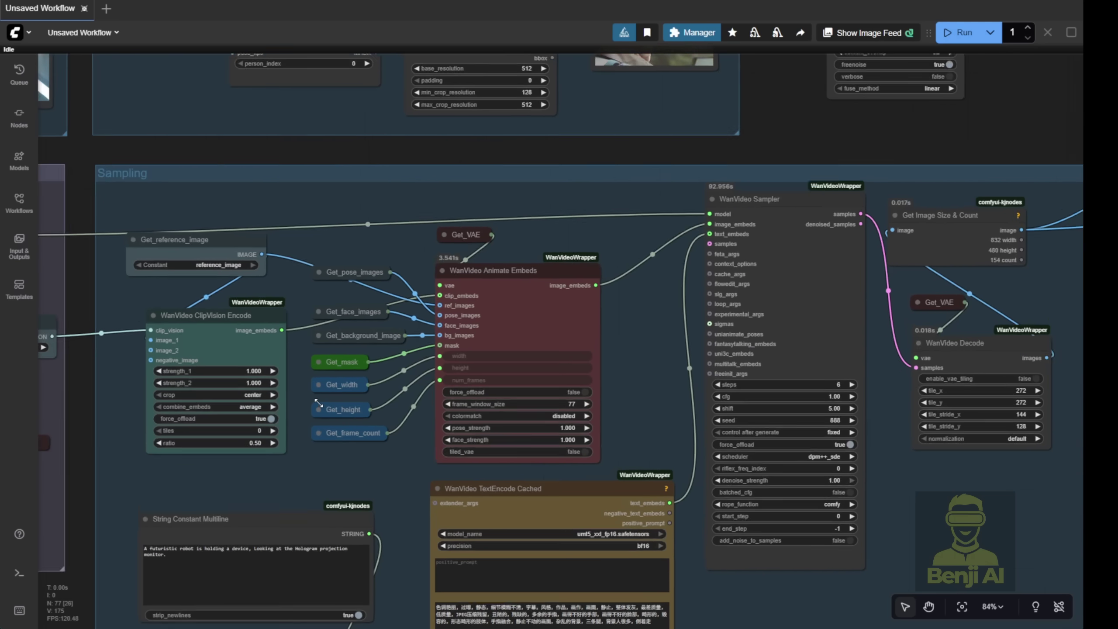
pyautogui.scroll(2, 311, 228)
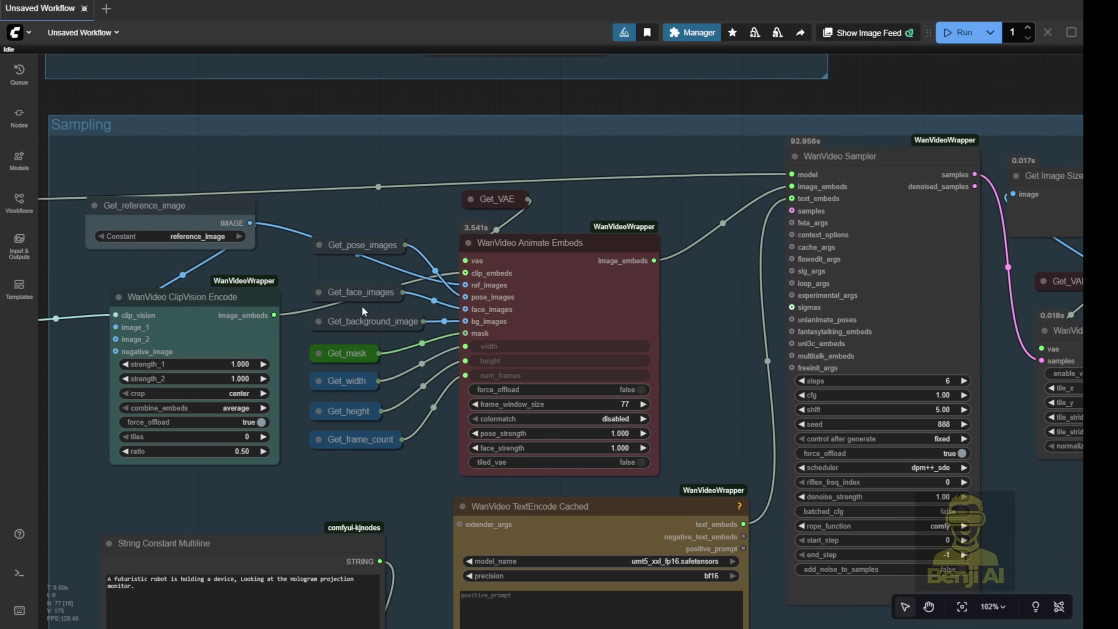
pyautogui.scroll(3, 456, 298)
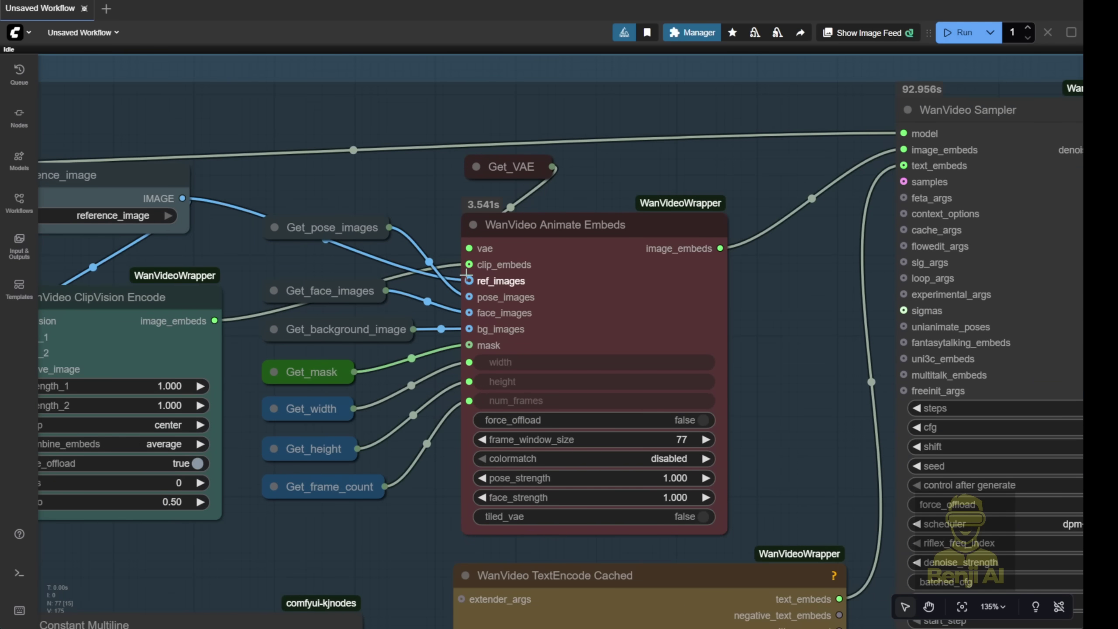
pyautogui.scroll(7, 502, 487)
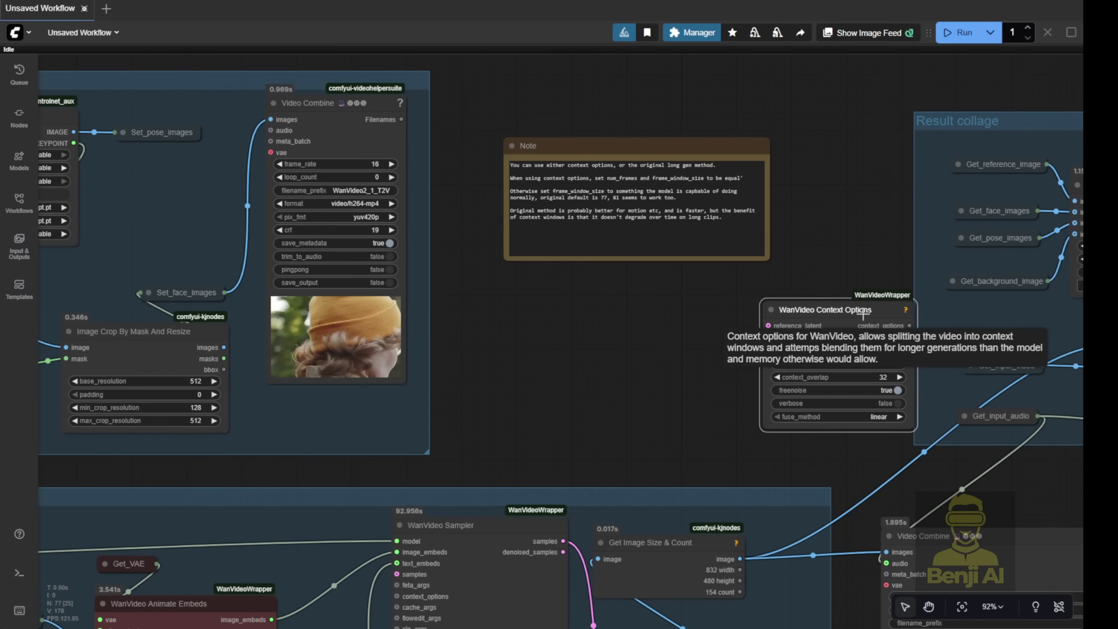
# Step: Drag the context-options Note beside WanVideo Context Options and zoom in to read it
pyautogui.moveTo(653, 154); pyautogui.dragTo(607, 352)
pyautogui.scroll(6, 478, 198)
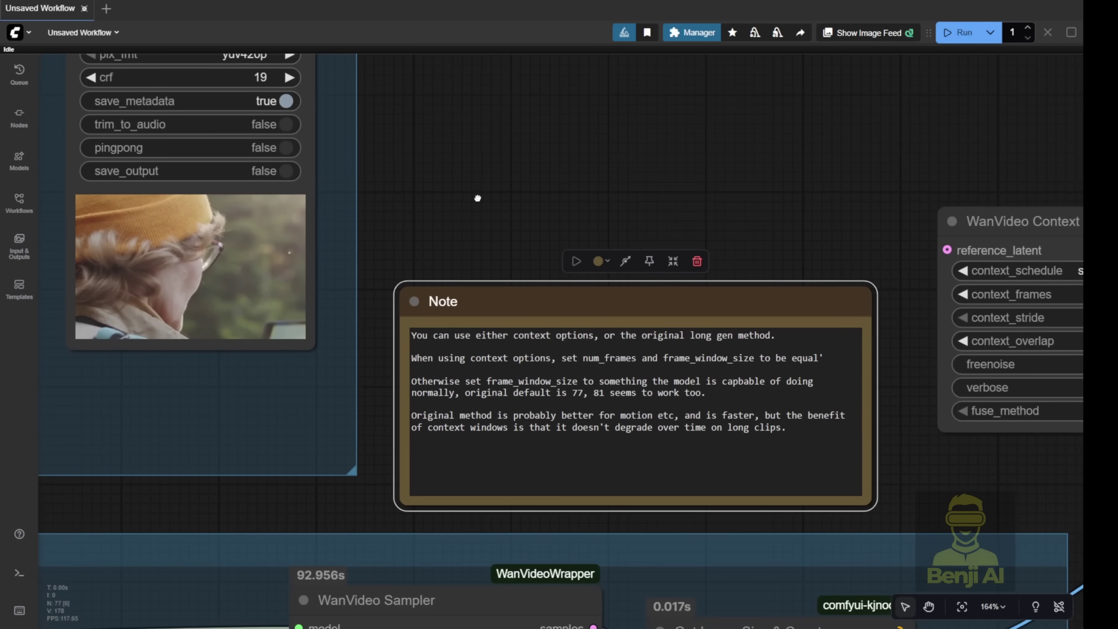
pyautogui.moveTo(478, 198); pyautogui.dragTo(450, 138)
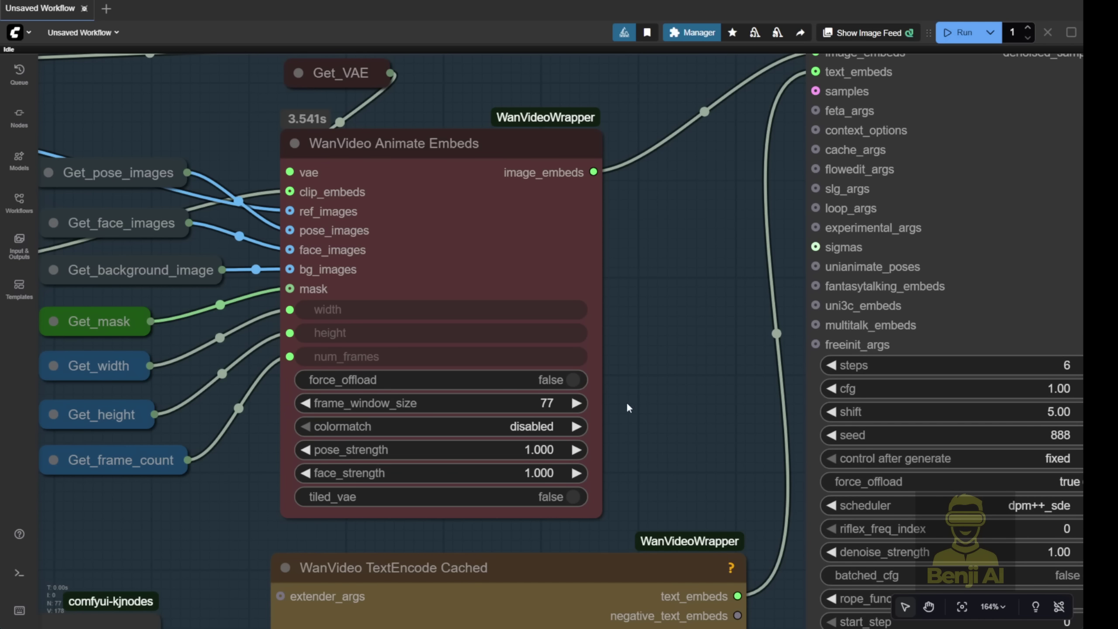
pyautogui.scroll(-6, 619, 384)
pyautogui.moveTo(655, 367); pyautogui.dragTo(509, 525)
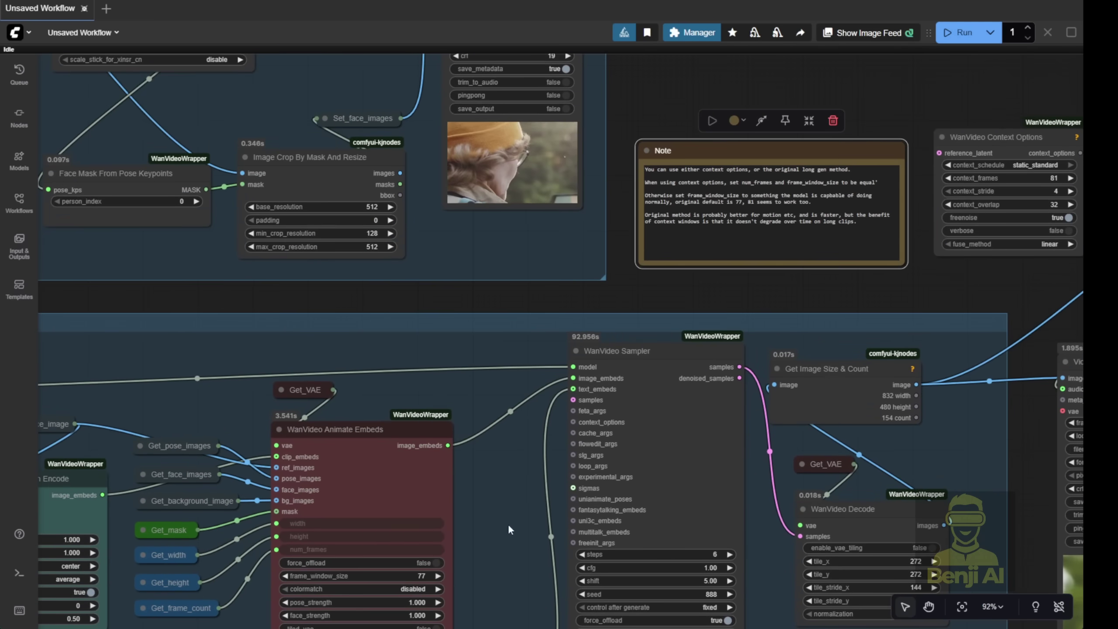
pyautogui.scroll(4, 759, 275)
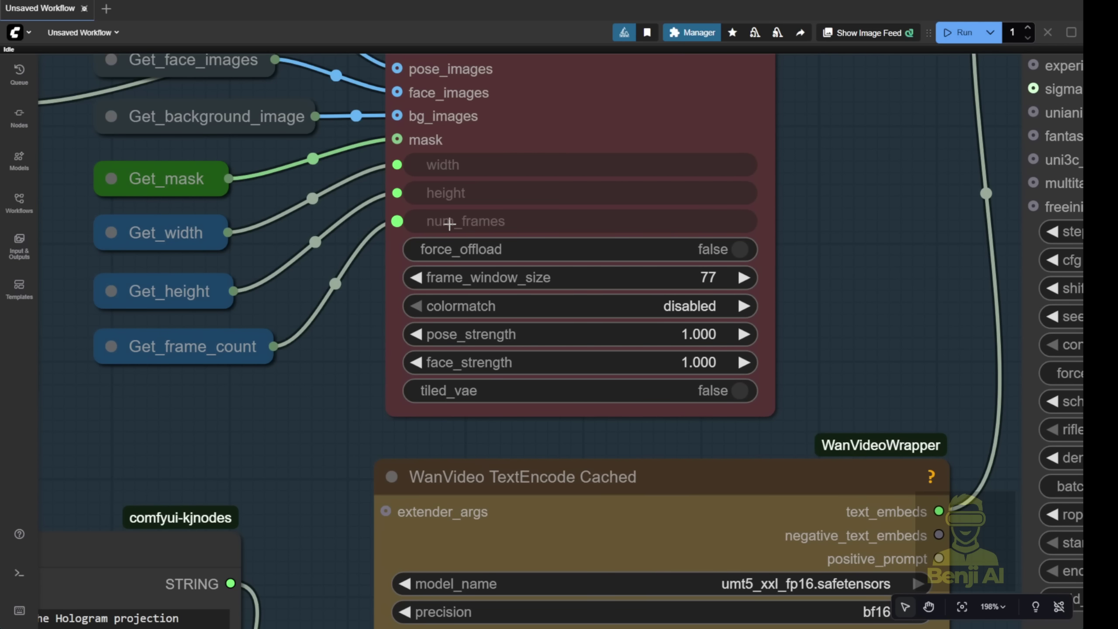
# Step: Detach Get_frame_count from num_frames, leaving it a standalone 501, and expand Get_frame_count
pyautogui.moveTo(412, 221); pyautogui.dragTo(331, 300)
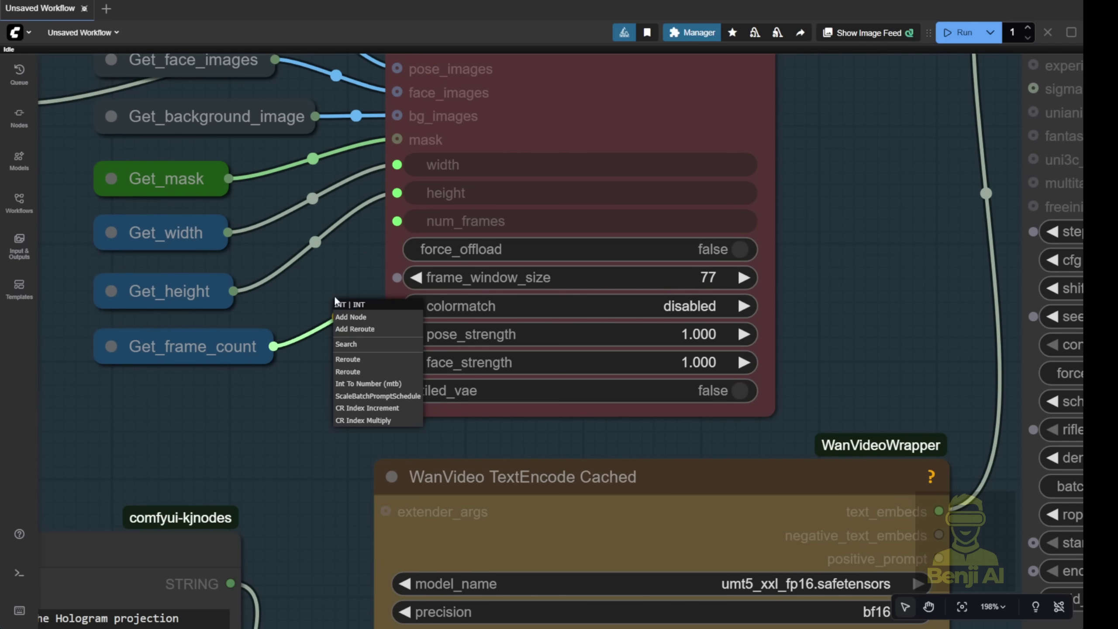
pyautogui.click(128, 347)
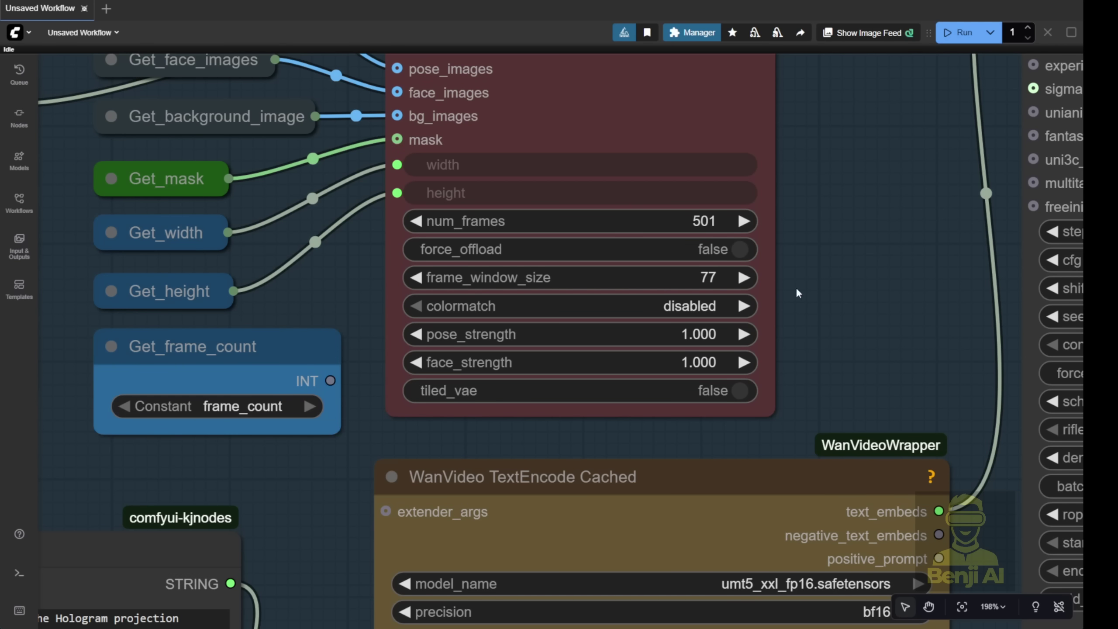
pyautogui.moveTo(791, 235); pyautogui.dragTo(809, 309)
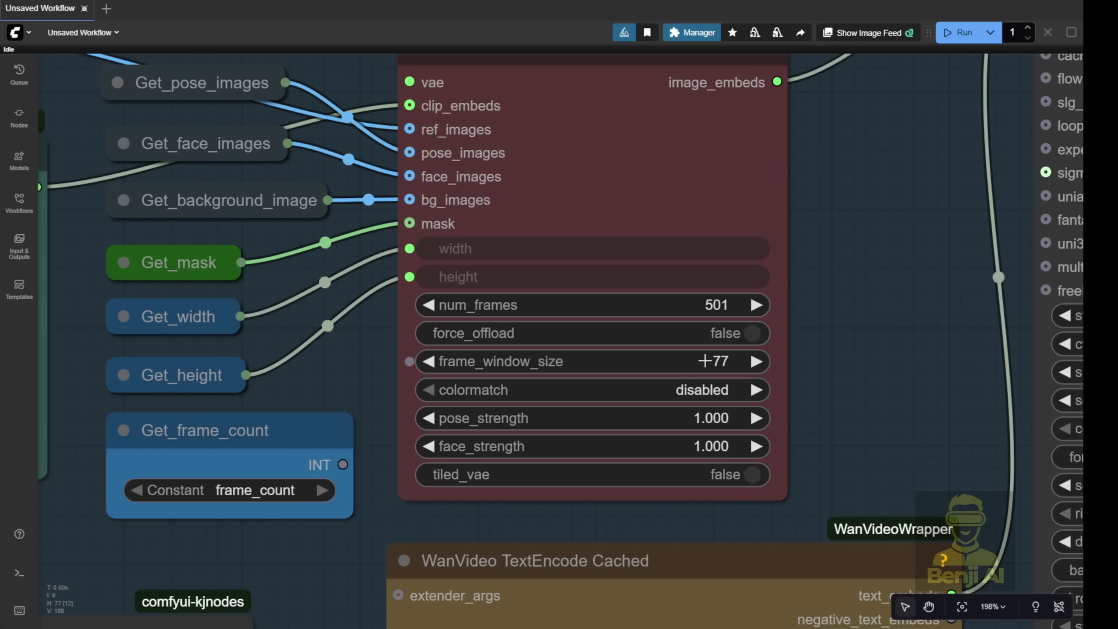
pyautogui.scroll(4, 743, 362)
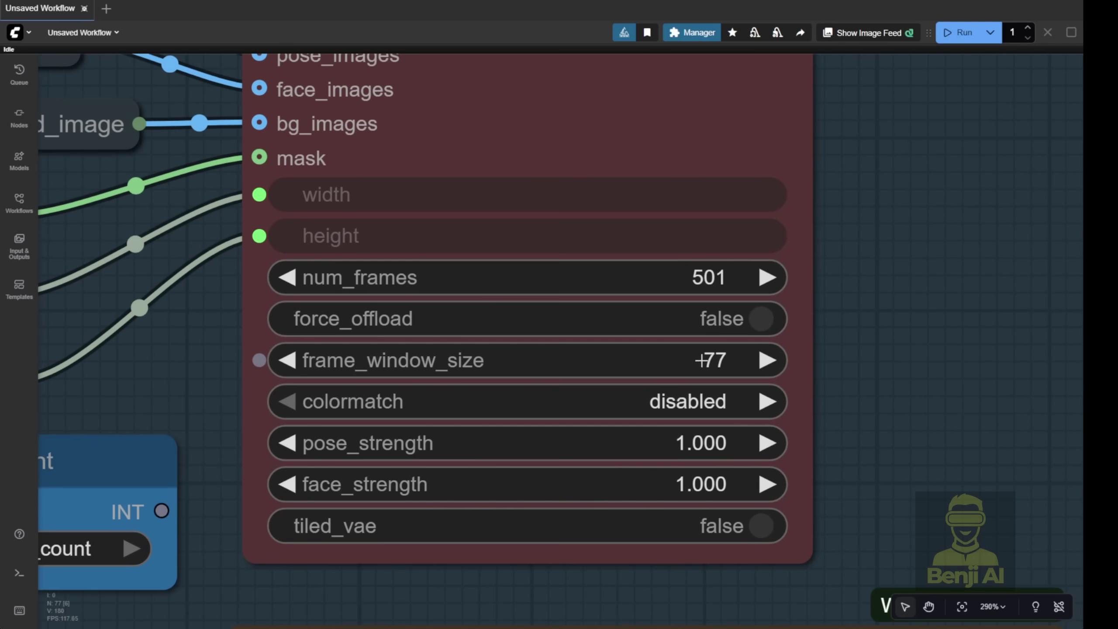
# Step: Open the execution Logs panel with Ctrl+` and make it taller
pyautogui.hotkey('ctrl', '`')
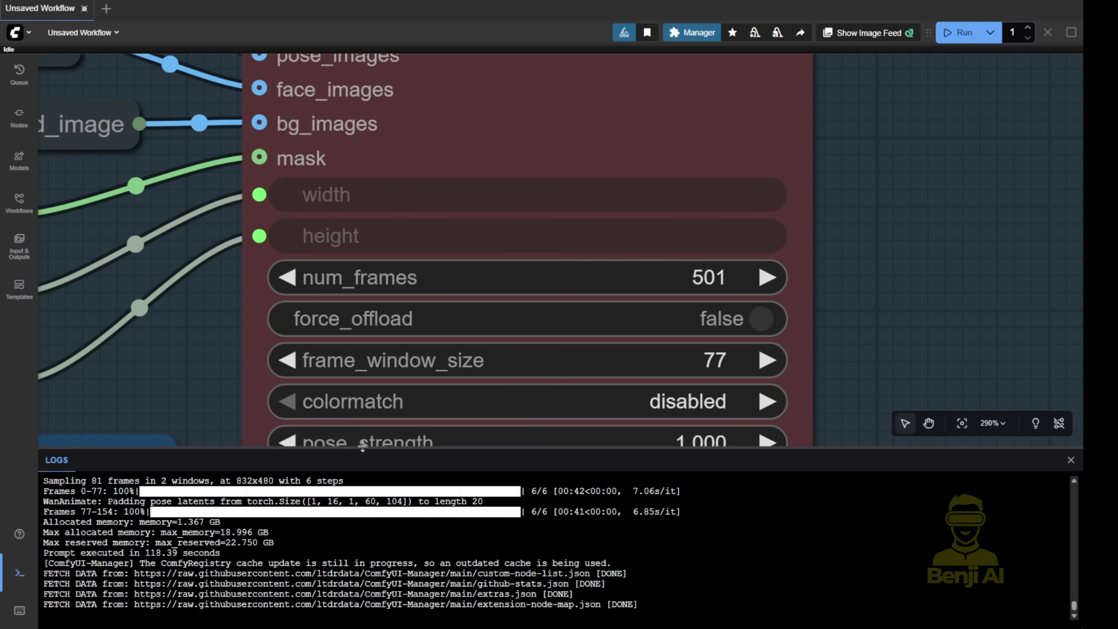
pyautogui.moveTo(364, 449); pyautogui.dragTo(377, 286)
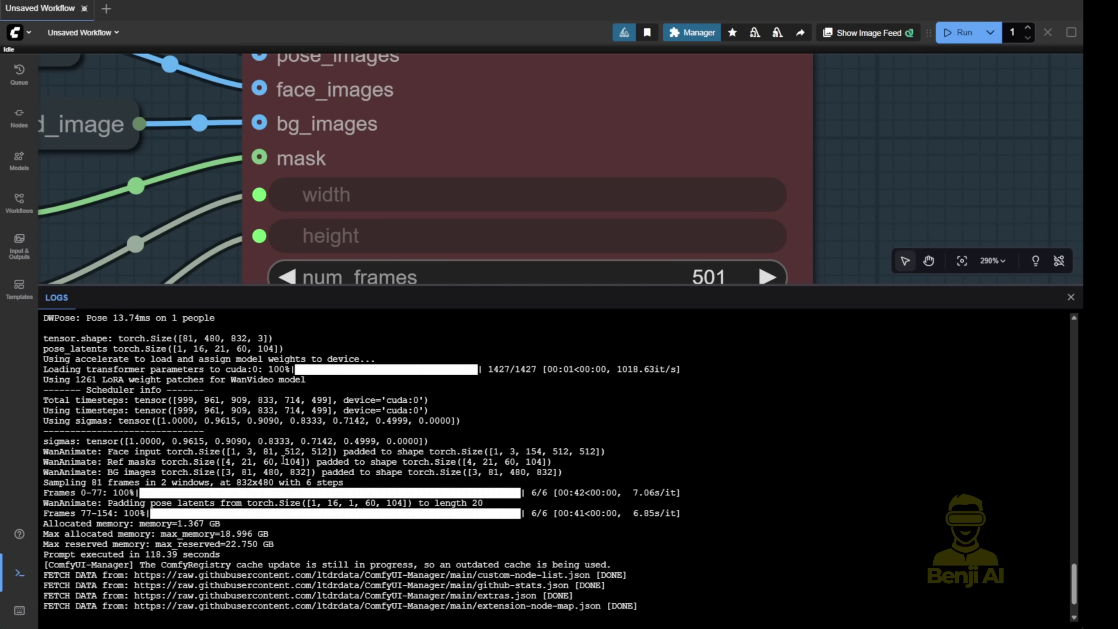
pyautogui.scroll(3, 283, 460)
pyautogui.scroll(-2, 310, 549)
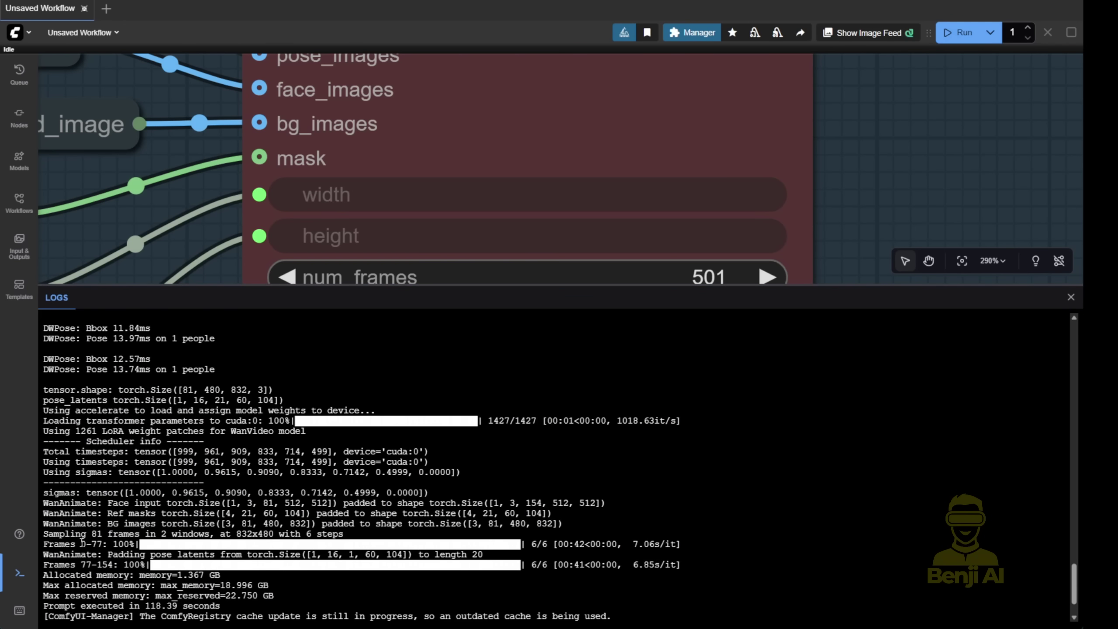
# Step: Highlight the Frames 0–77 sampling line and the first window's 6/6 timing figures
pyautogui.moveTo(72, 541); pyautogui.dragTo(113, 550)
pyautogui.scroll(-3, 740, 125)
pyautogui.scroll(-3, 794, 162)
pyautogui.moveTo(862, 44); pyautogui.dragTo(861, 135)
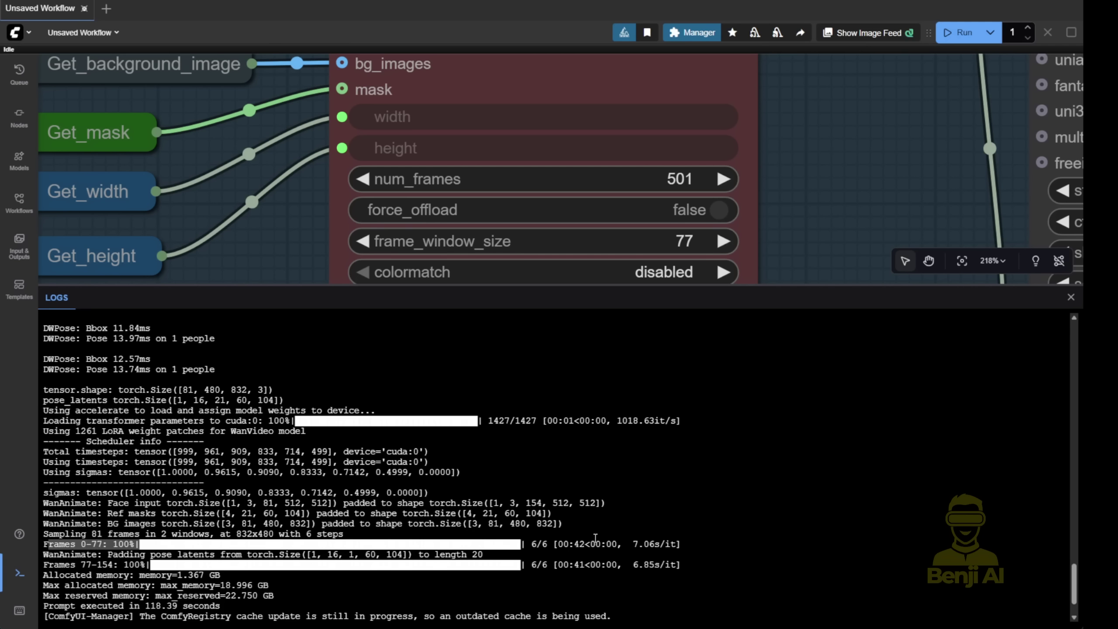
pyautogui.moveTo(532, 544); pyautogui.dragTo(681, 546)
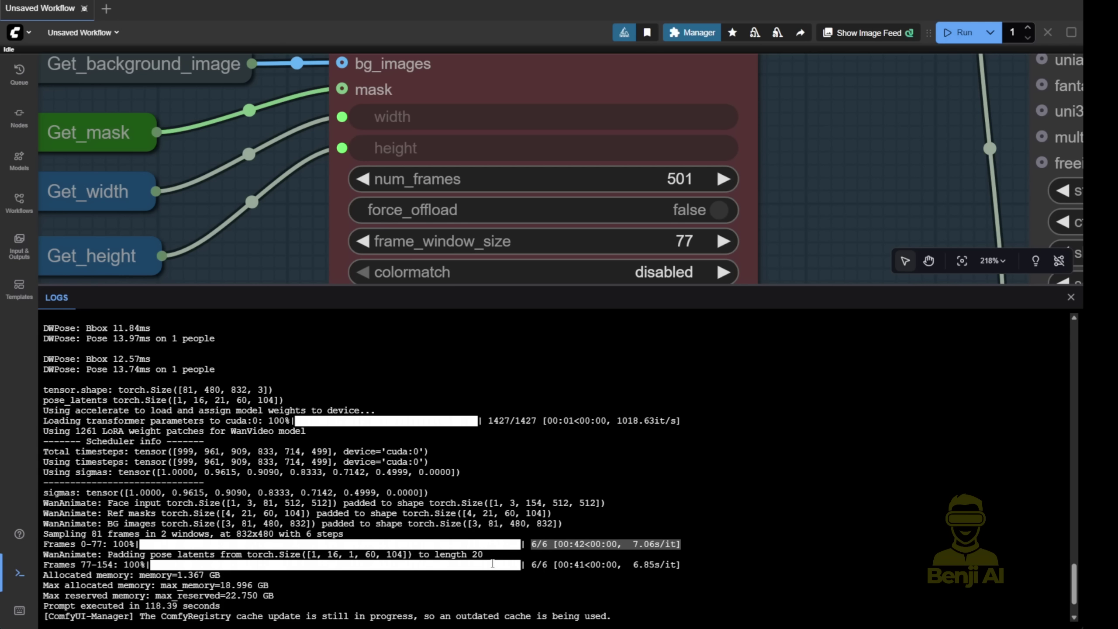
pyautogui.click(81, 564)
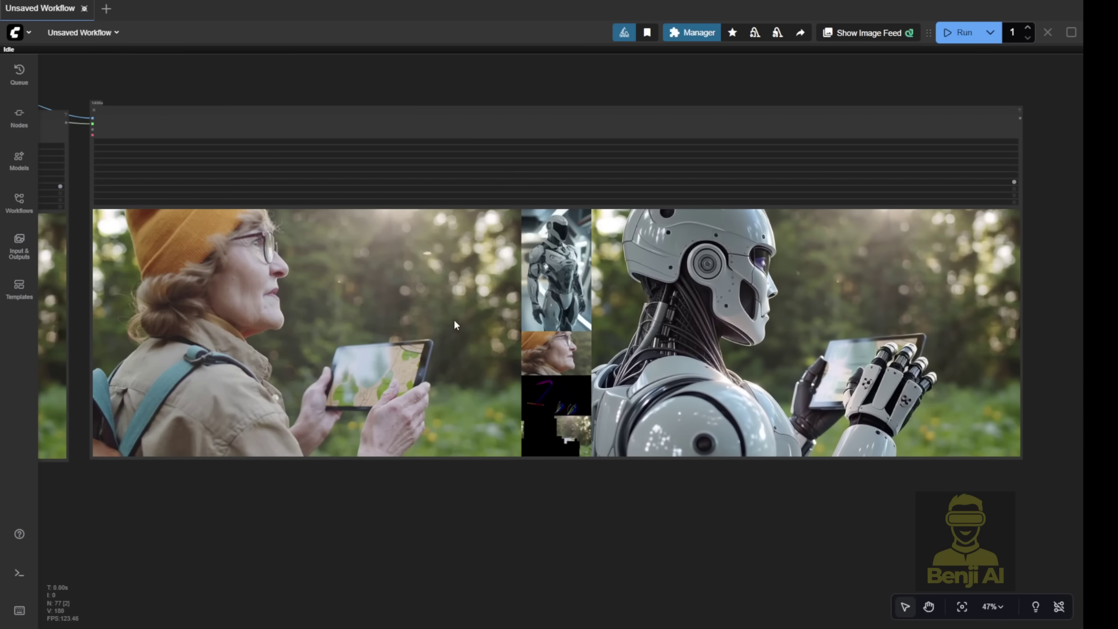
pyautogui.click(332, 321)
pyautogui.rightClick(424, 309)
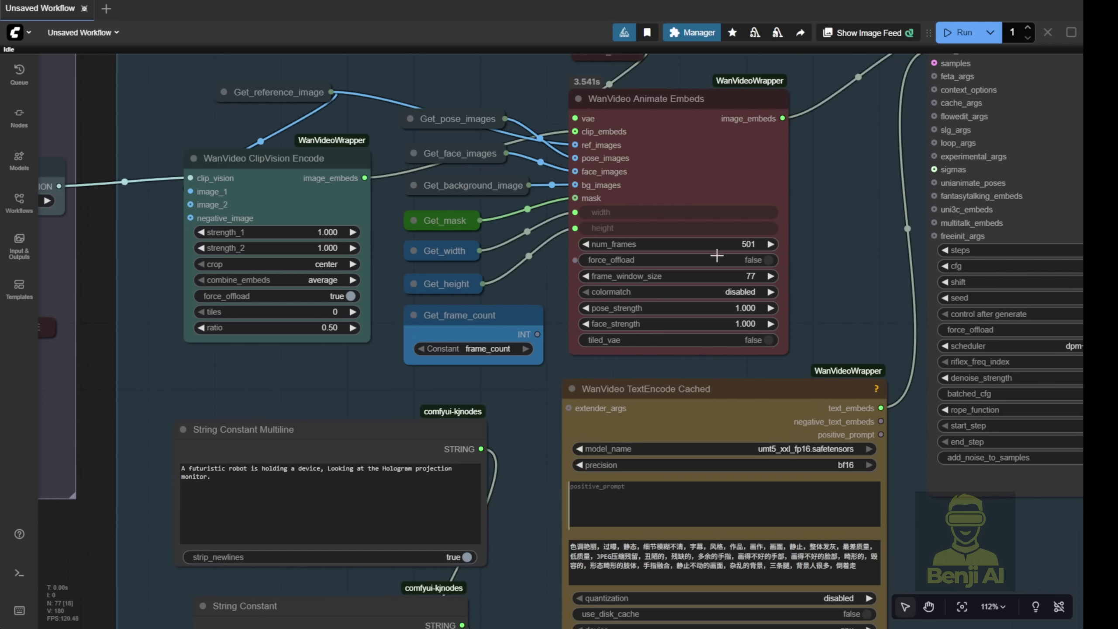
pyautogui.scroll(3, 717, 256)
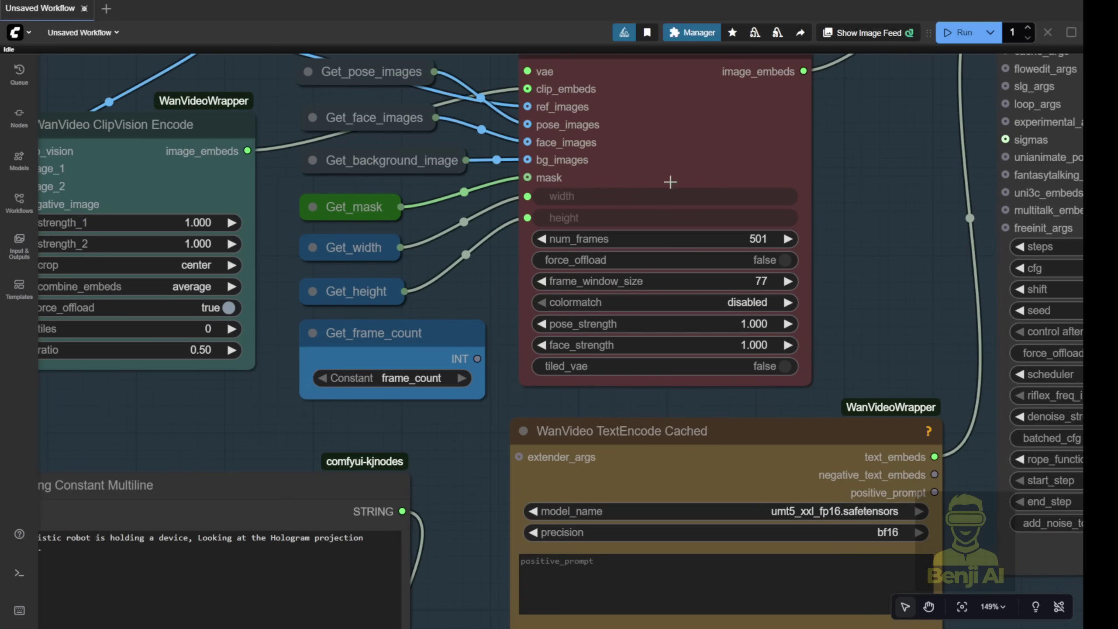
# Step: Reconnect the frame count to num_frames and enlarge the source video loader with preview on
pyautogui.scroll(3, 738, 239)
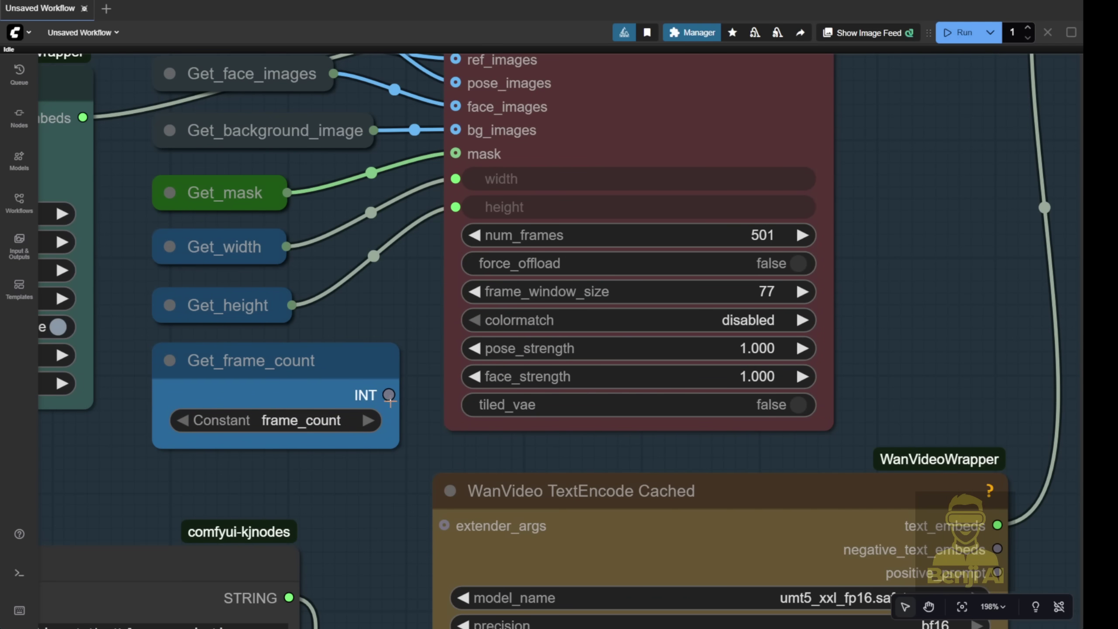
pyautogui.moveTo(390, 399); pyautogui.dragTo(456, 234)
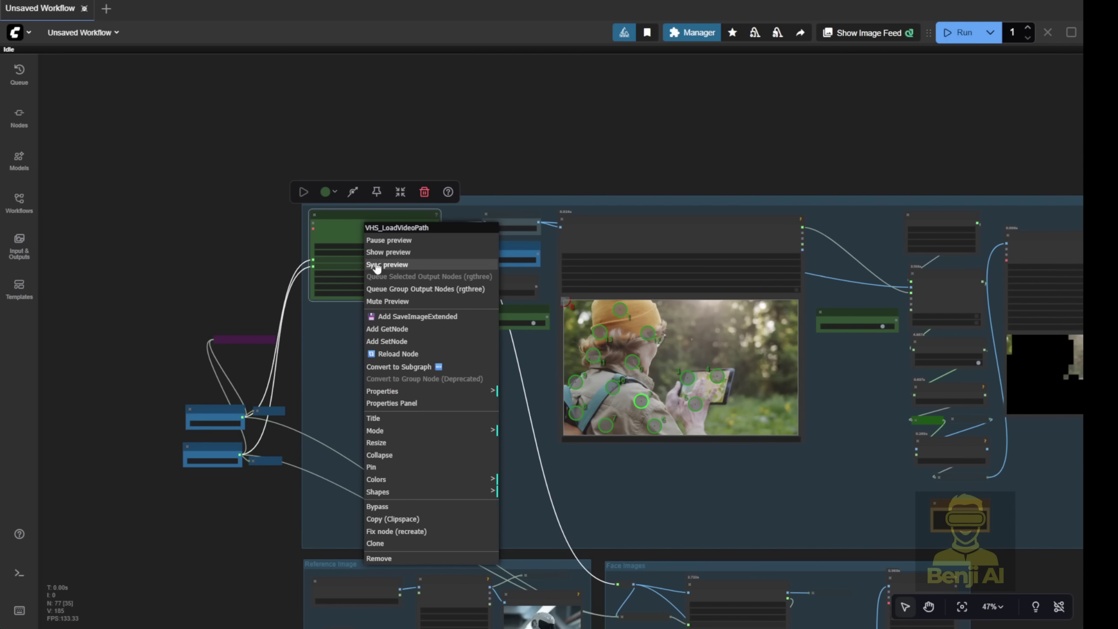
pyautogui.click(387, 252)
pyautogui.scroll(10, 388, 353)
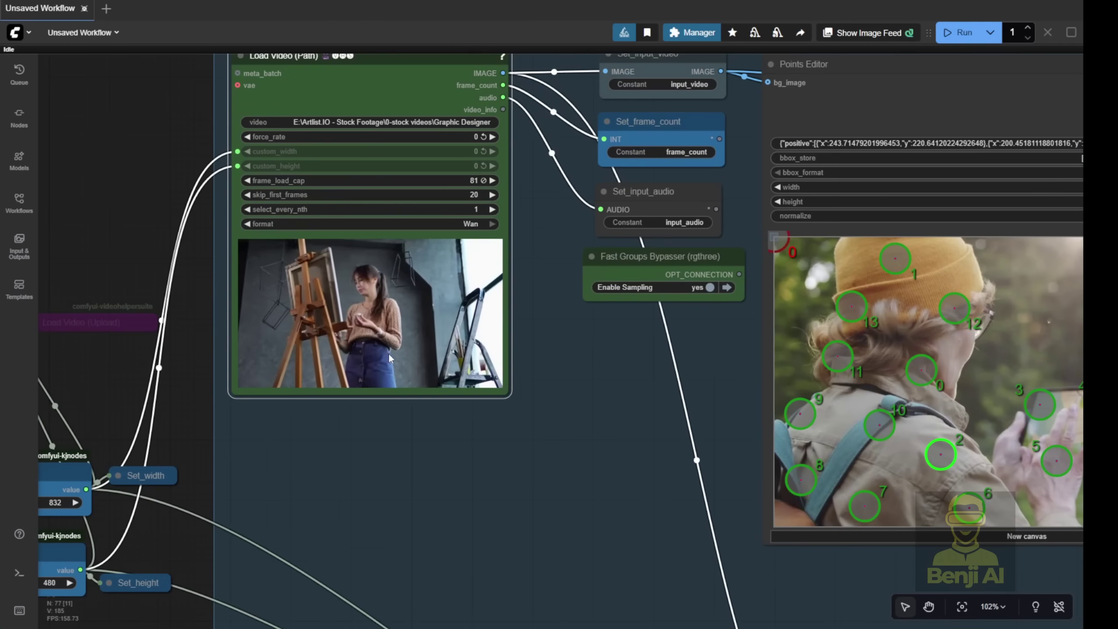
pyautogui.moveTo(524, 399); pyautogui.dragTo(568, 418)
# Step: Clear all tracking points in the Background Masking Points Editor
pyautogui.scroll(2, 438, 355)
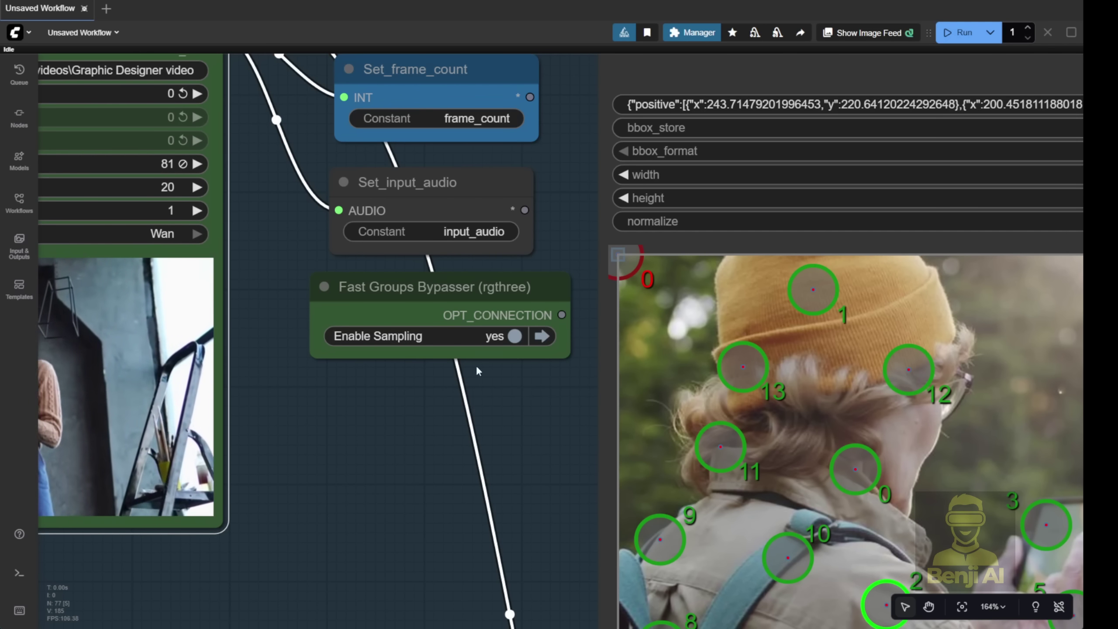
pyautogui.scroll(-6, 484, 382)
pyautogui.moveTo(511, 391); pyautogui.dragTo(355, 346)
pyautogui.scroll(-4, 335, 430)
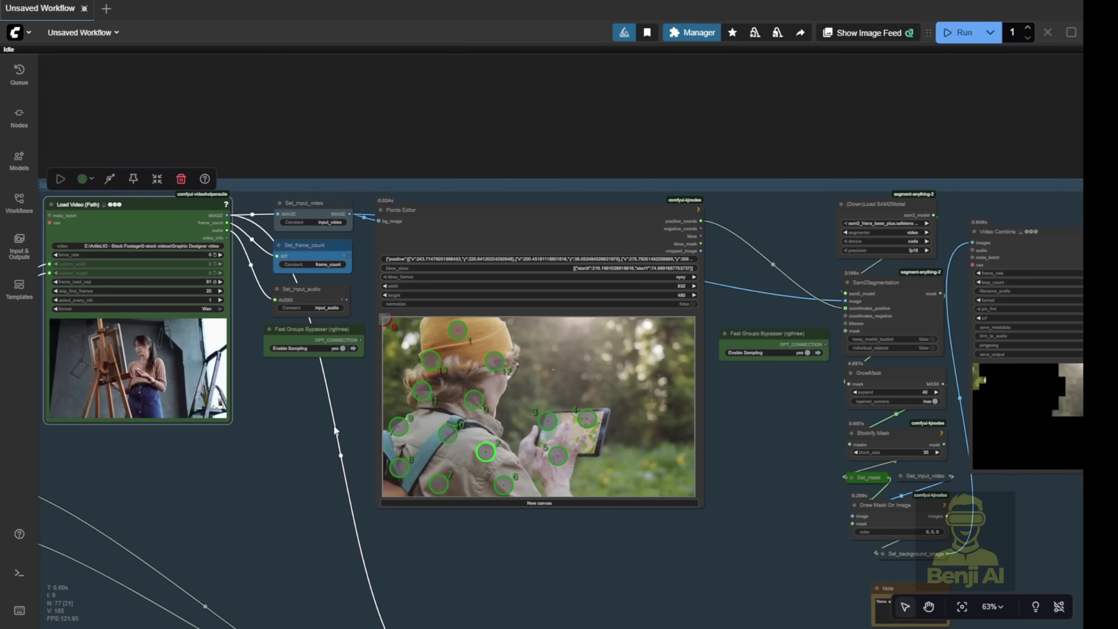
pyautogui.scroll(-5, 427, 447)
pyautogui.moveTo(558, 497); pyautogui.dragTo(553, 124)
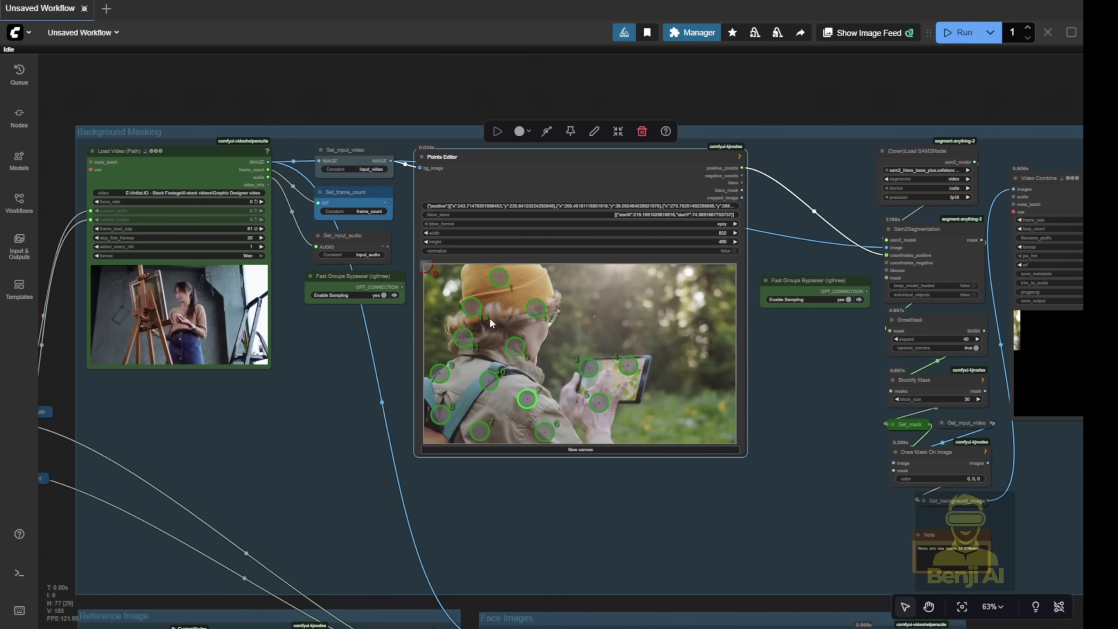
pyautogui.click(579, 450)
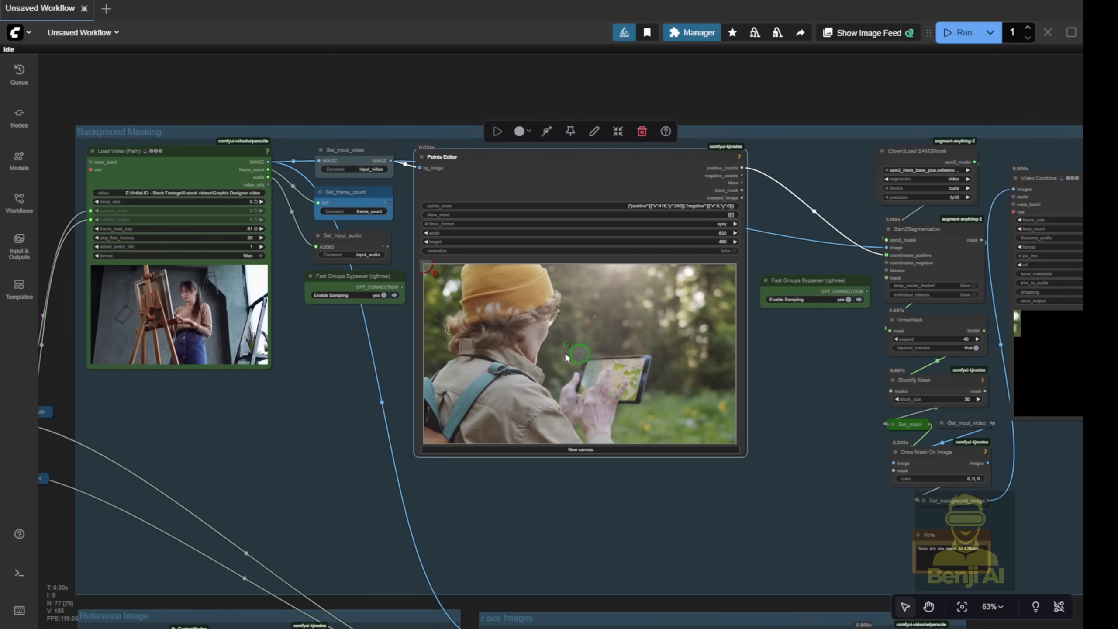
# Step: Set the Fast Groups Bypasser's Enable Sampling to no
pyautogui.scroll(5, 355, 293)
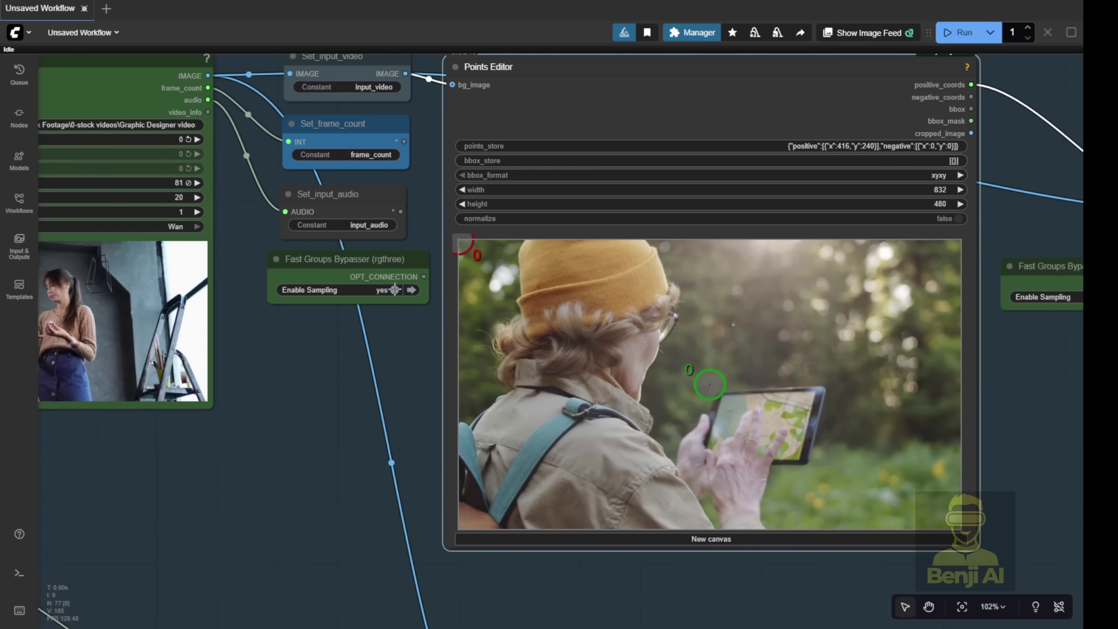
pyautogui.click(290, 291)
pyautogui.scroll(-5, 374, 441)
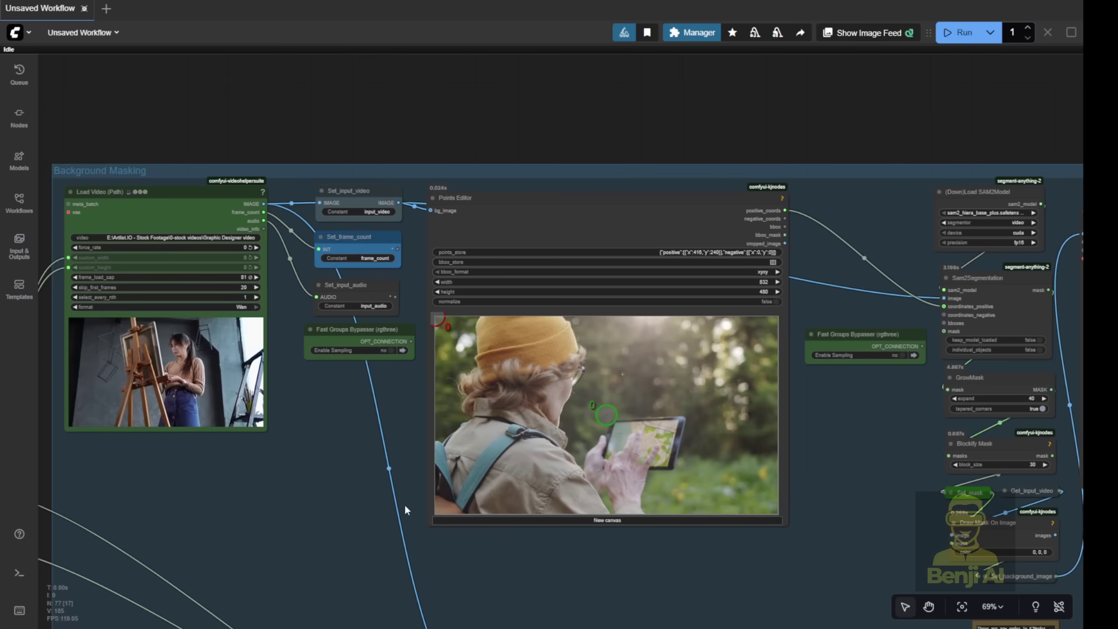
# Step: Return to the Background Masking group and queue the workflow with Ctrl+Enter
pyautogui.moveTo(404, 505); pyautogui.dragTo(613, 320)
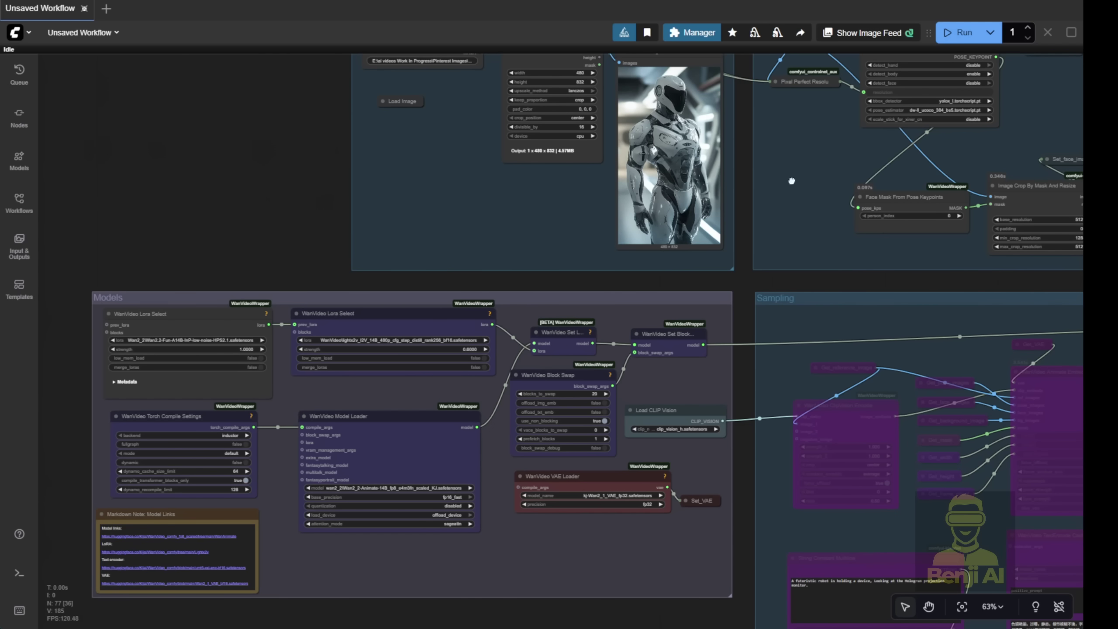
pyautogui.moveTo(792, 180); pyautogui.dragTo(671, 519)
pyautogui.scroll(3, 487, 277)
pyautogui.hotkey('ctrl', 'Return')
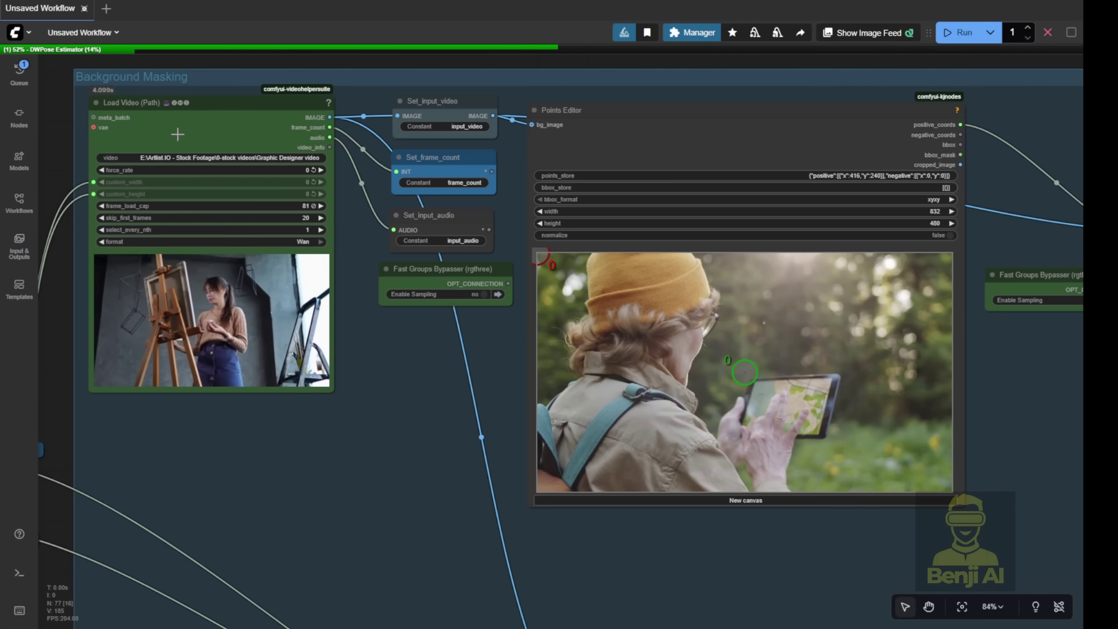
# Step: Add green positive points on the painting woman's jeans and waist
pyautogui.moveTo(96, 104); pyautogui.dragTo(152, 139)
pyautogui.moveTo(709, 407); pyautogui.dragTo(555, 352)
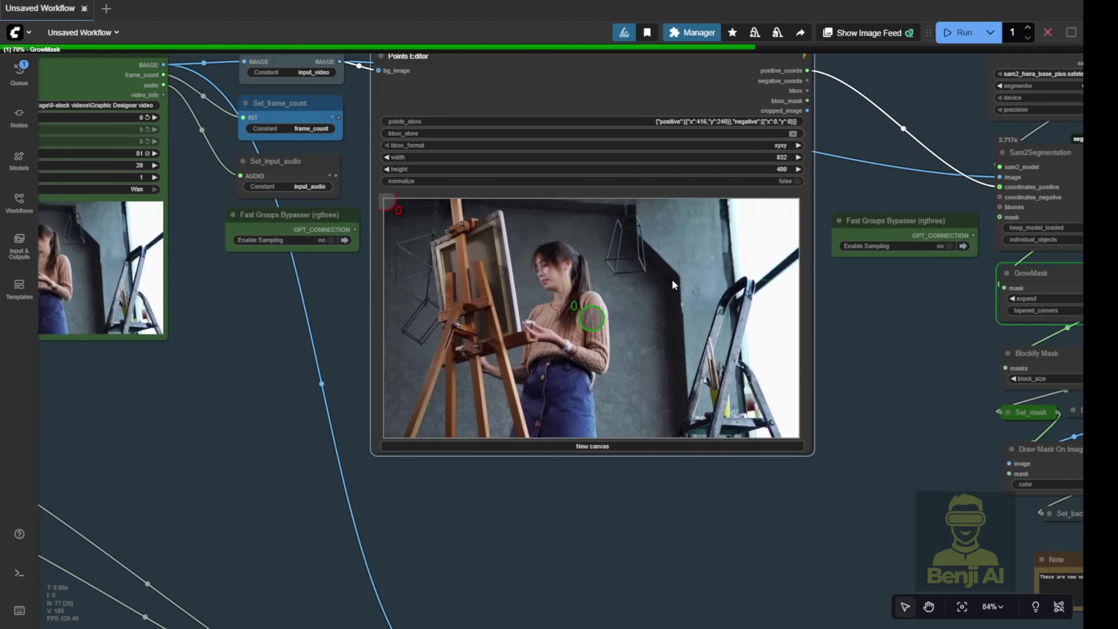
pyautogui.scroll(-3, 924, 368)
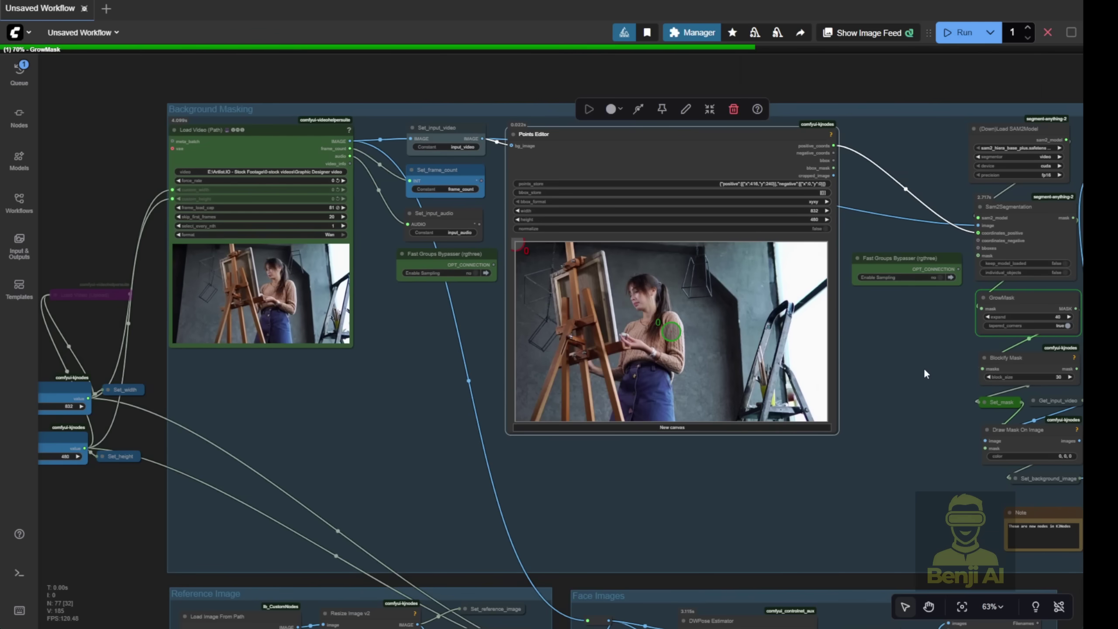
pyautogui.moveTo(924, 368); pyautogui.dragTo(753, 229)
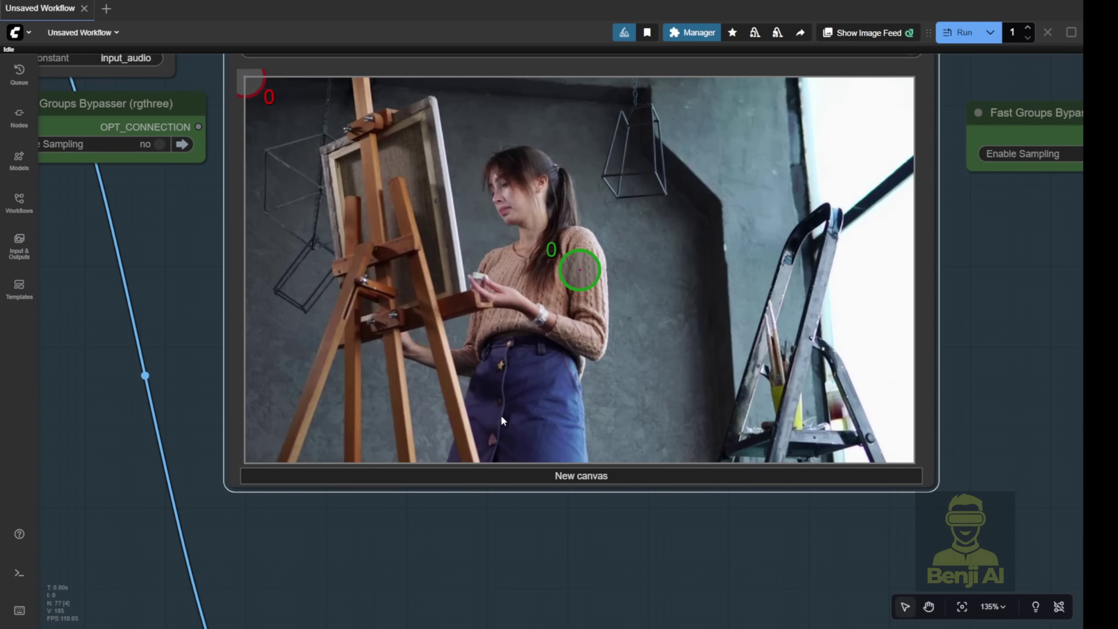
pyautogui.keyDown('shift'); pyautogui.click(502, 417); pyautogui.keyUp('shift')
pyautogui.keyDown('shift'); pyautogui.click(506, 341); pyautogui.keyUp('shift')
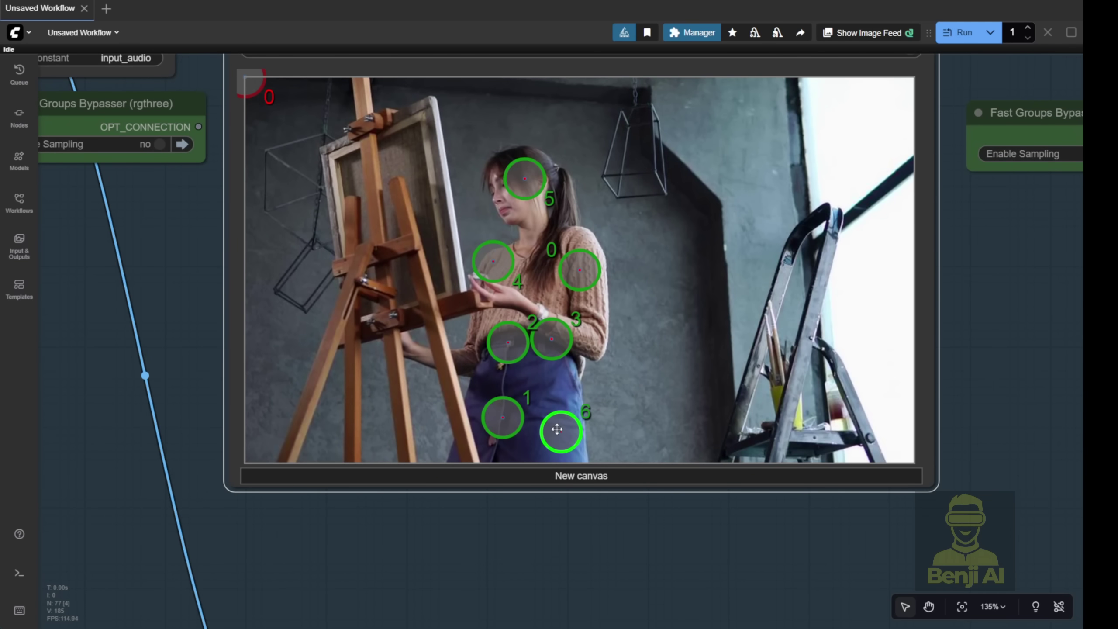
# Step: Nudge the jeans point, add a positive point near her hand, move a negative point onto the wall
pyautogui.moveTo(501, 416); pyautogui.dragTo(527, 412)
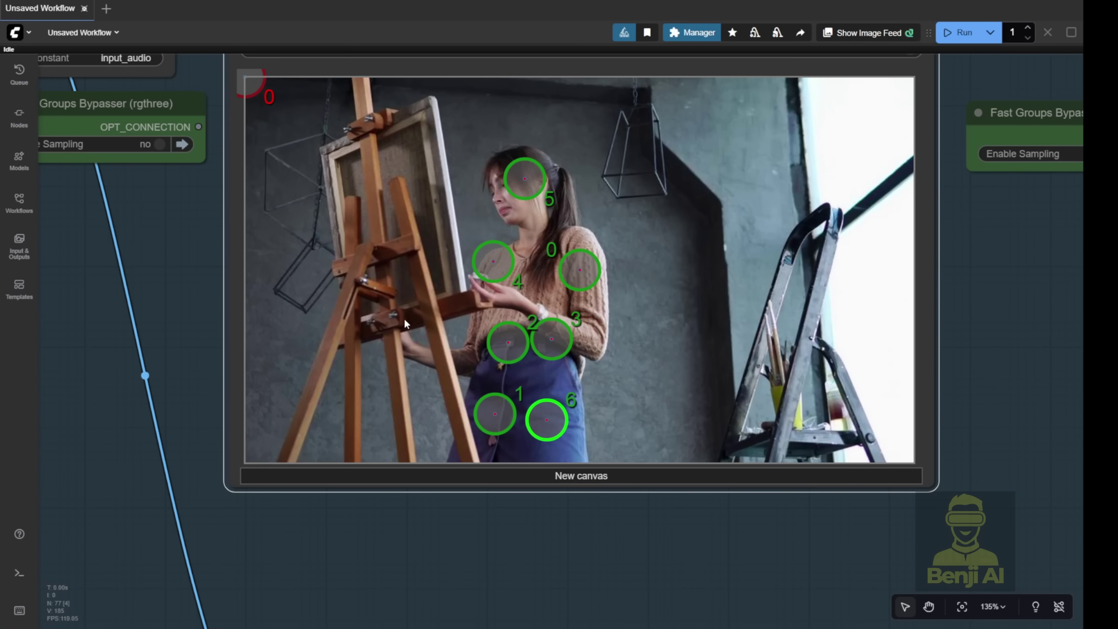
pyautogui.click(415, 352)
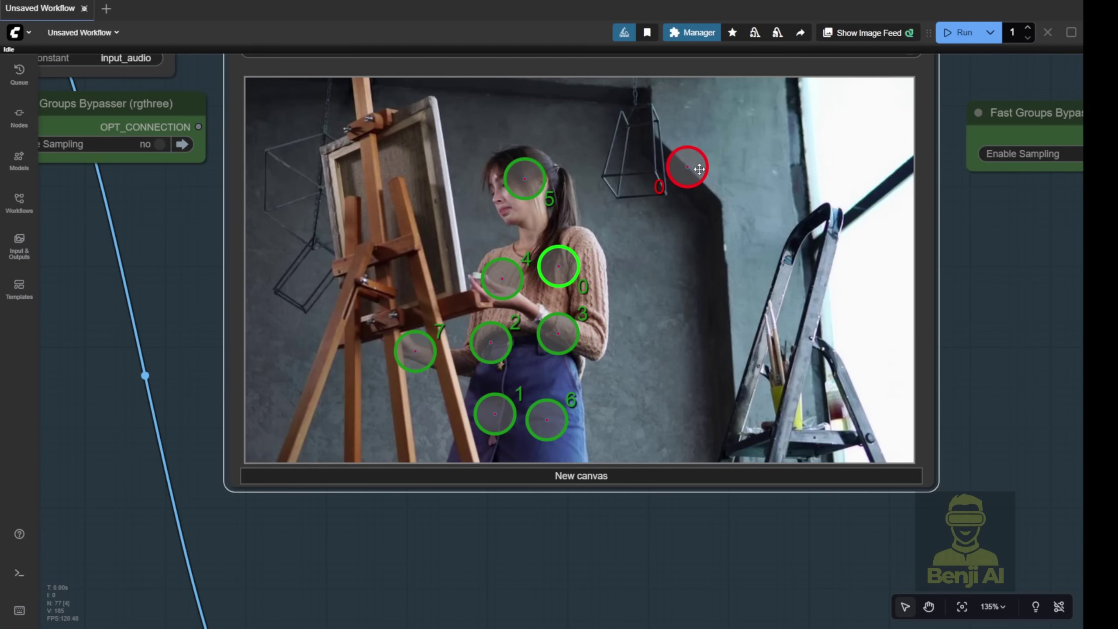
pyautogui.moveTo(700, 168); pyautogui.dragTo(646, 263)
# Step: Place red negative points along the wall beside and above the woman, spreading them out
pyautogui.keyDown('shift'); pyautogui.rightClick(639, 385); pyautogui.keyUp('shift')
pyautogui.keyDown('shift'); pyautogui.rightClick(629, 190); pyautogui.keyUp('shift')
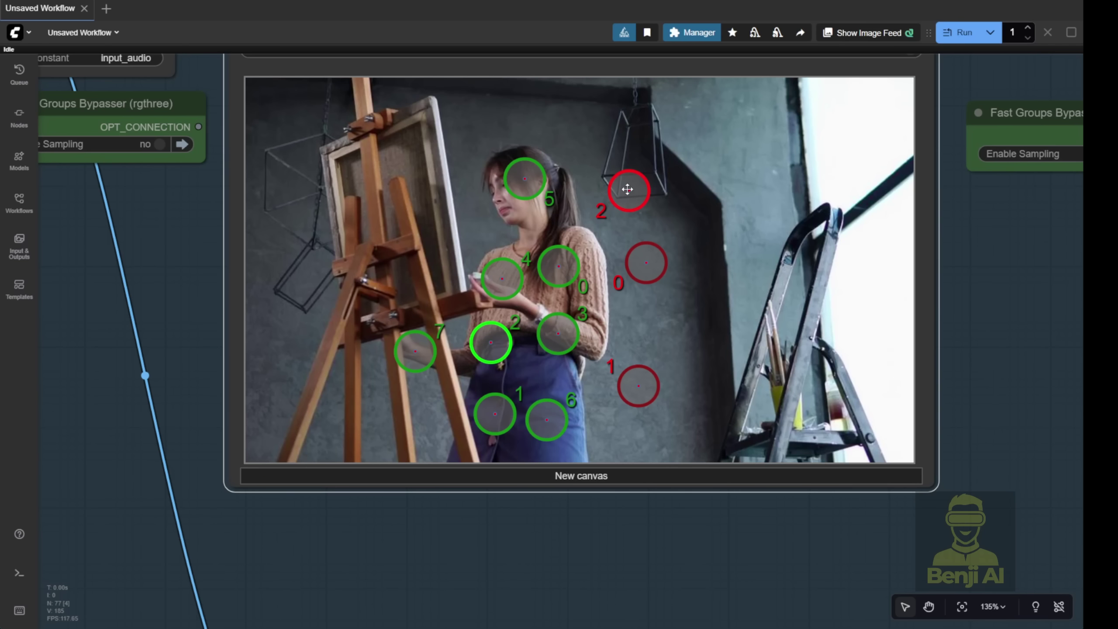
pyautogui.keyDown('shift'); pyautogui.rightClick(581, 137); pyautogui.keyUp('shift')
pyautogui.keyDown('shift'); pyautogui.rightClick(533, 115); pyautogui.keyUp('shift')
pyautogui.keyDown('shift'); pyautogui.rightClick(471, 113); pyautogui.keyUp('shift')
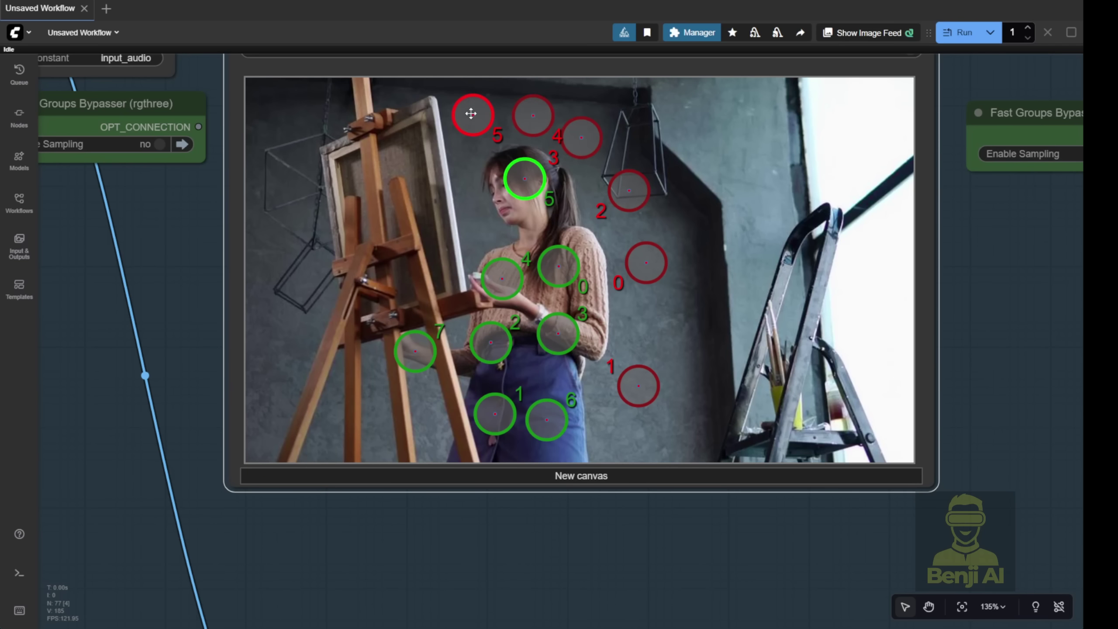
pyautogui.moveTo(586, 152); pyautogui.dragTo(543, 124)
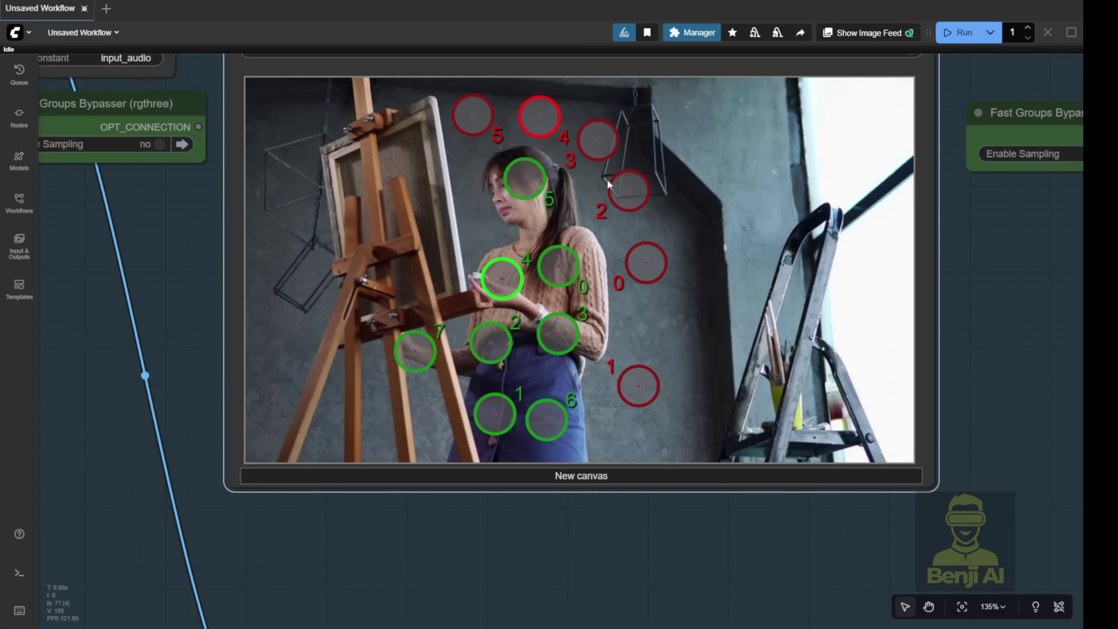
pyautogui.moveTo(629, 190); pyautogui.dragTo(644, 220)
pyautogui.moveTo(646, 262); pyautogui.dragTo(655, 292)
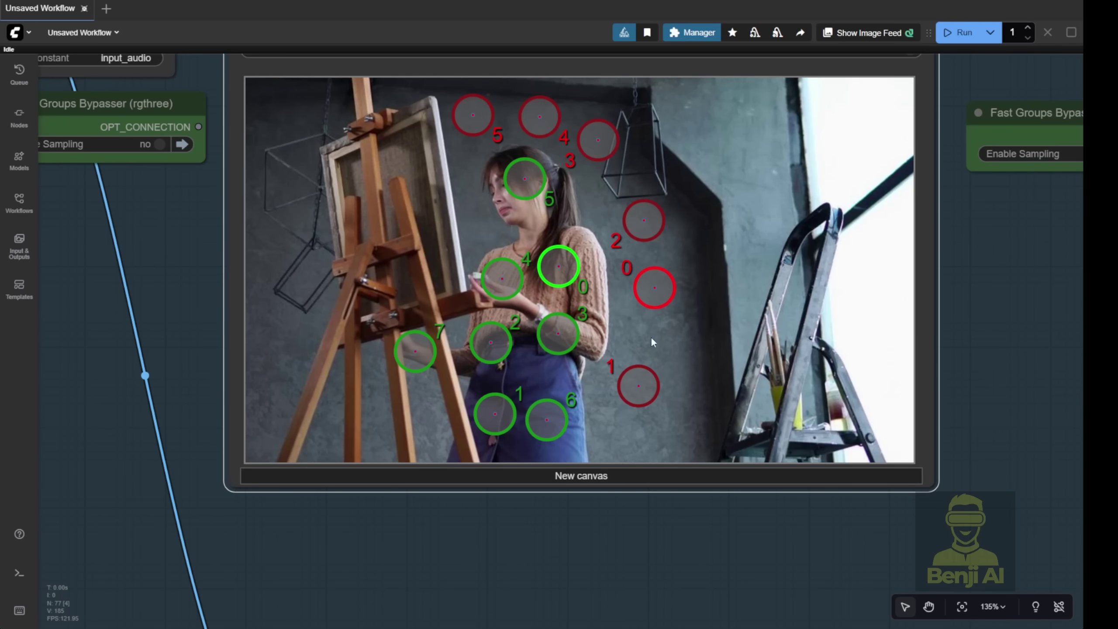
pyautogui.moveTo(638, 386); pyautogui.dragTo(653, 360)
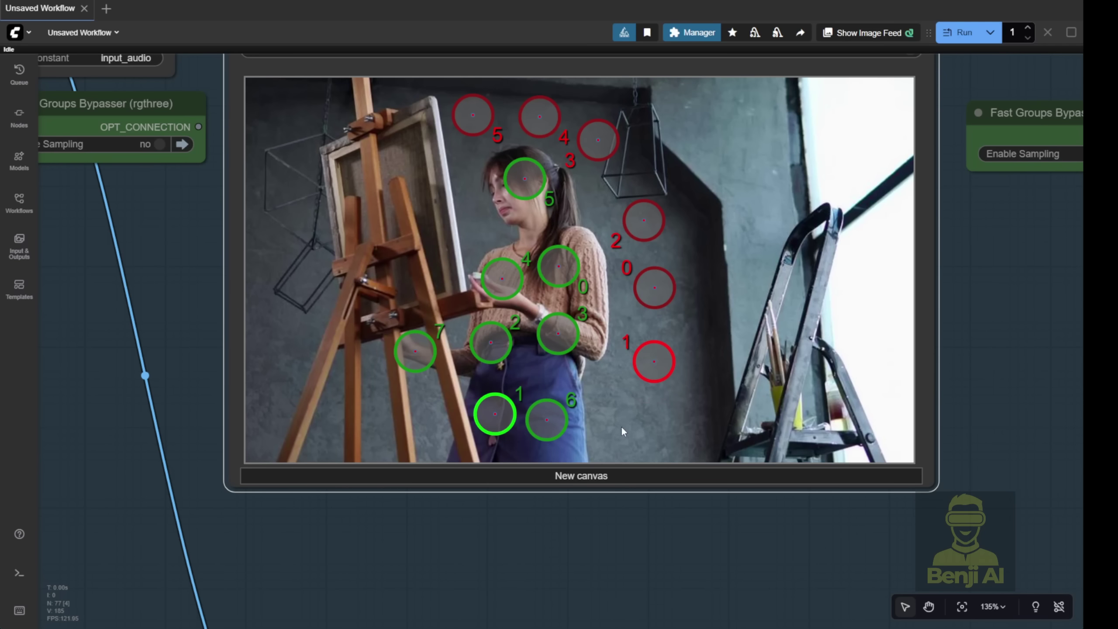
# Step: Add red negative points beside her legs and on the easel
pyautogui.keyDown('shift'); pyautogui.rightClick(623, 428); pyautogui.keyUp('shift')
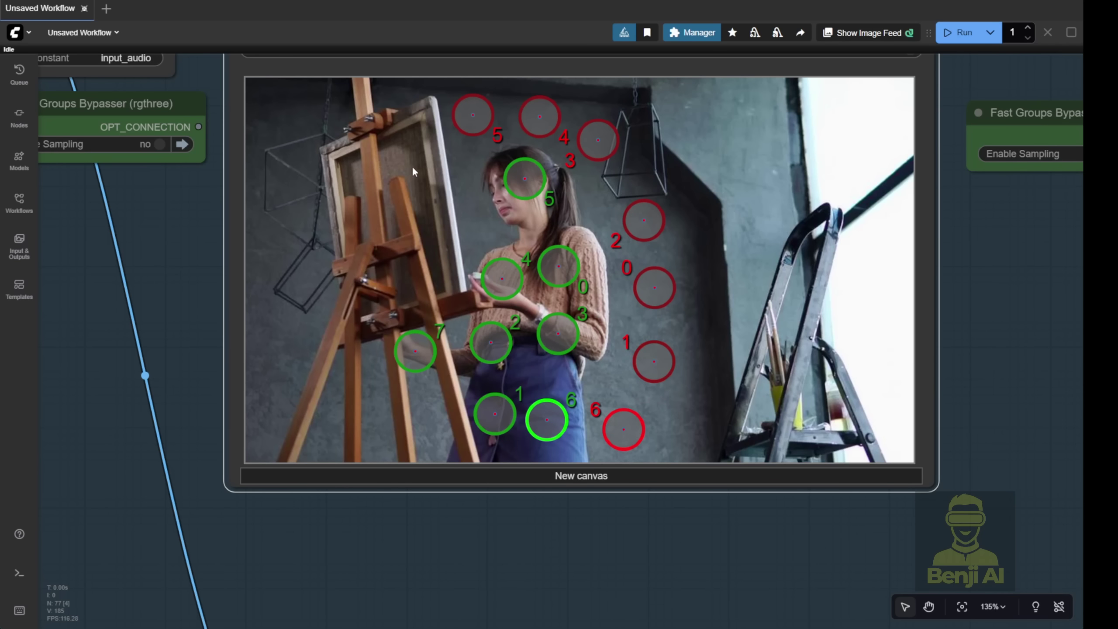
pyautogui.keyDown('shift'); pyautogui.rightClick(378, 214); pyautogui.keyUp('shift')
pyautogui.moveTo(379, 214); pyautogui.dragTo(430, 148)
pyautogui.scroll(5, 636, 201)
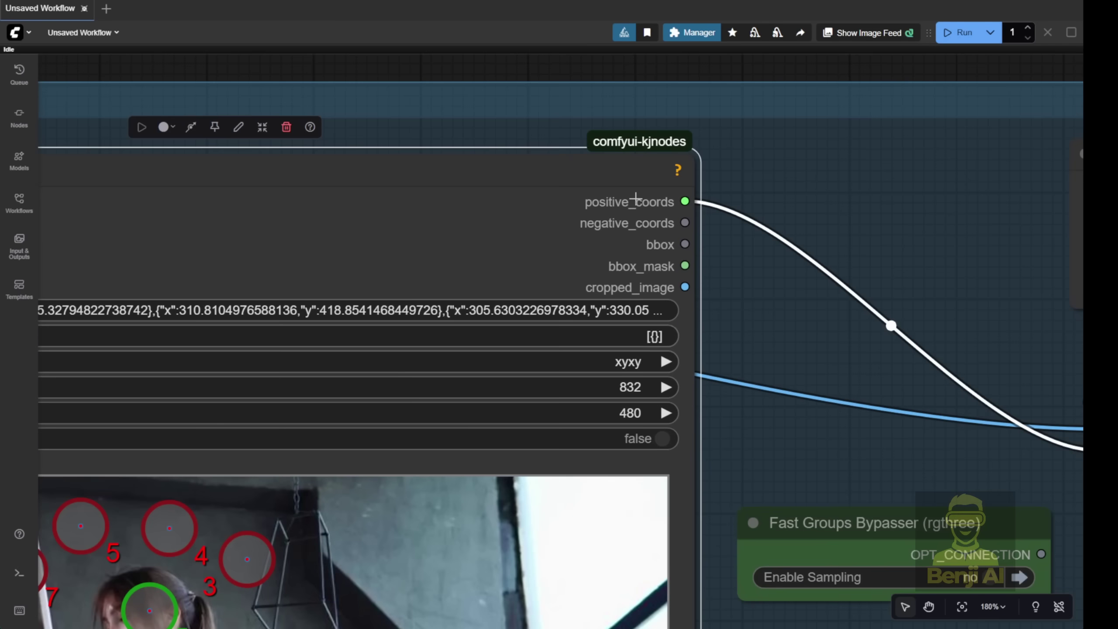
pyautogui.click(677, 169)
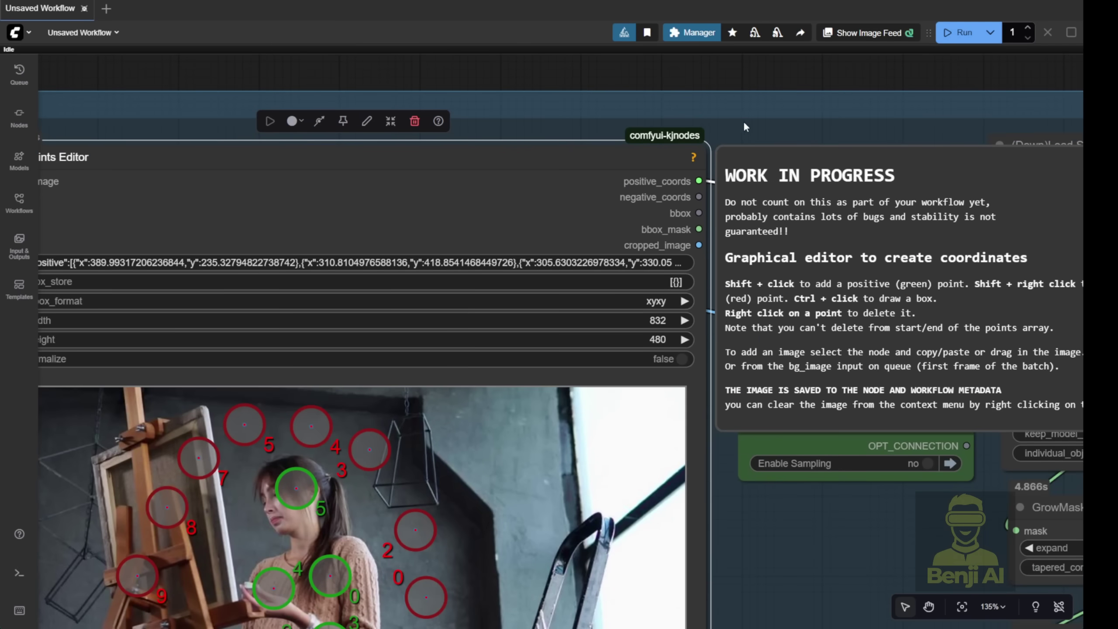
pyautogui.scroll(-3, 746, 121)
pyautogui.moveTo(766, 119); pyautogui.dragTo(363, 55)
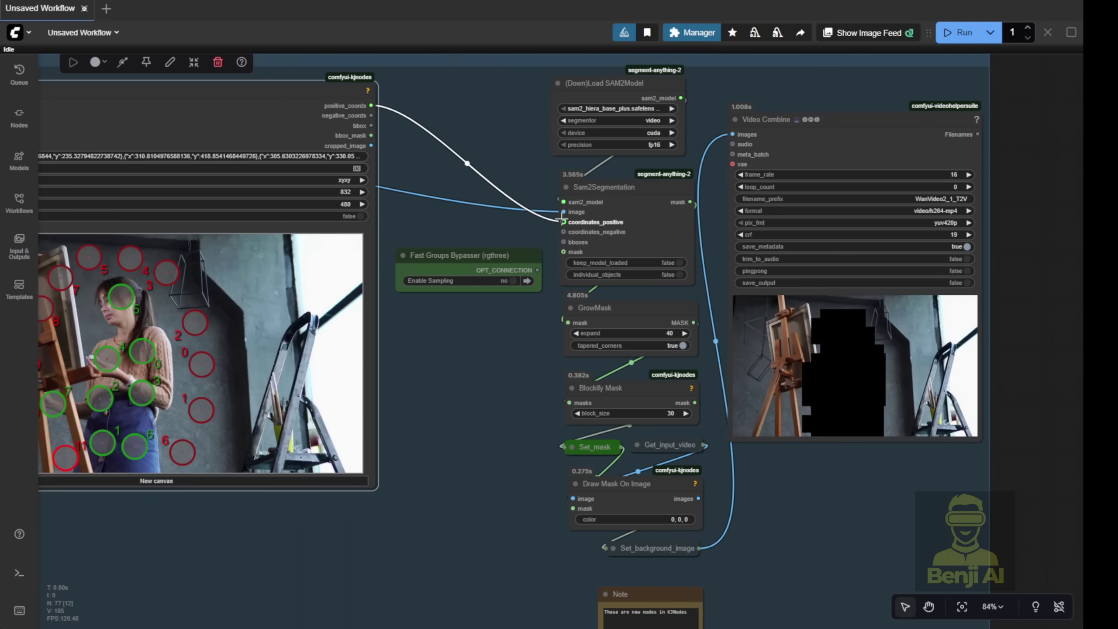
pyautogui.scroll(8, 836, 357)
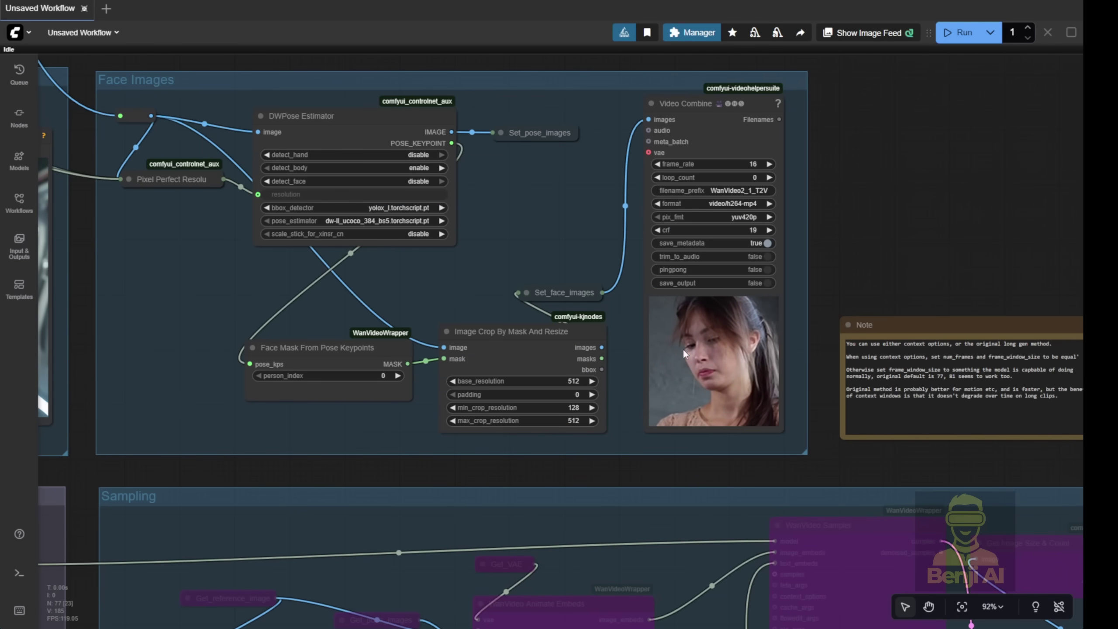
# Step: Fit the full workflow in view, start the run, and inspect the LoRA and Model Loader settings
pyautogui.scroll(3, 737, 403)
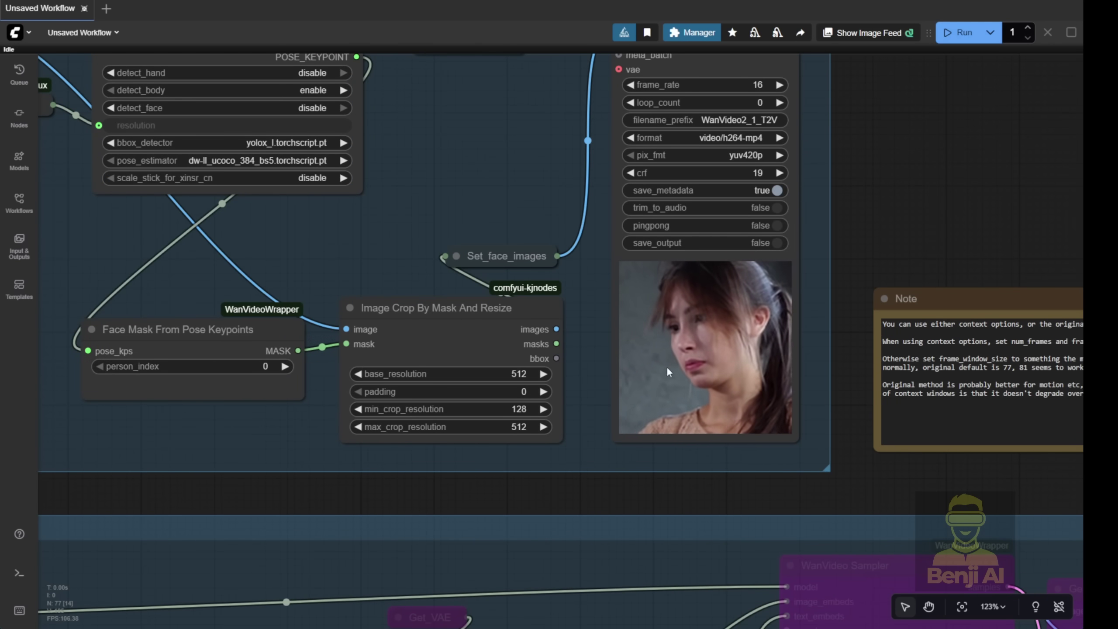
pyautogui.press('.')
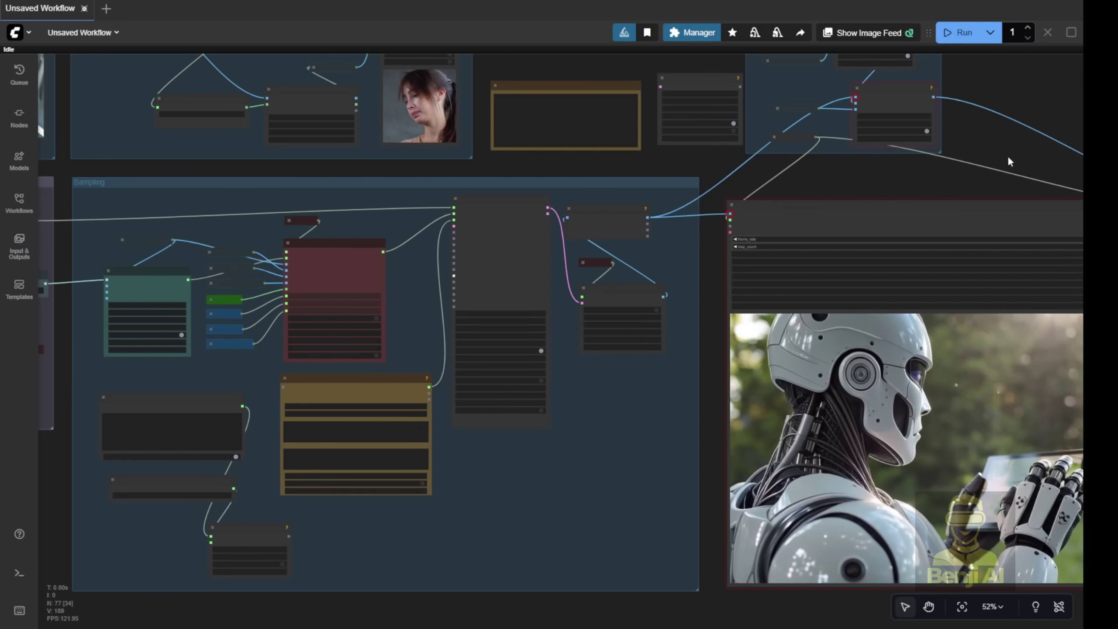
pyautogui.click(964, 39)
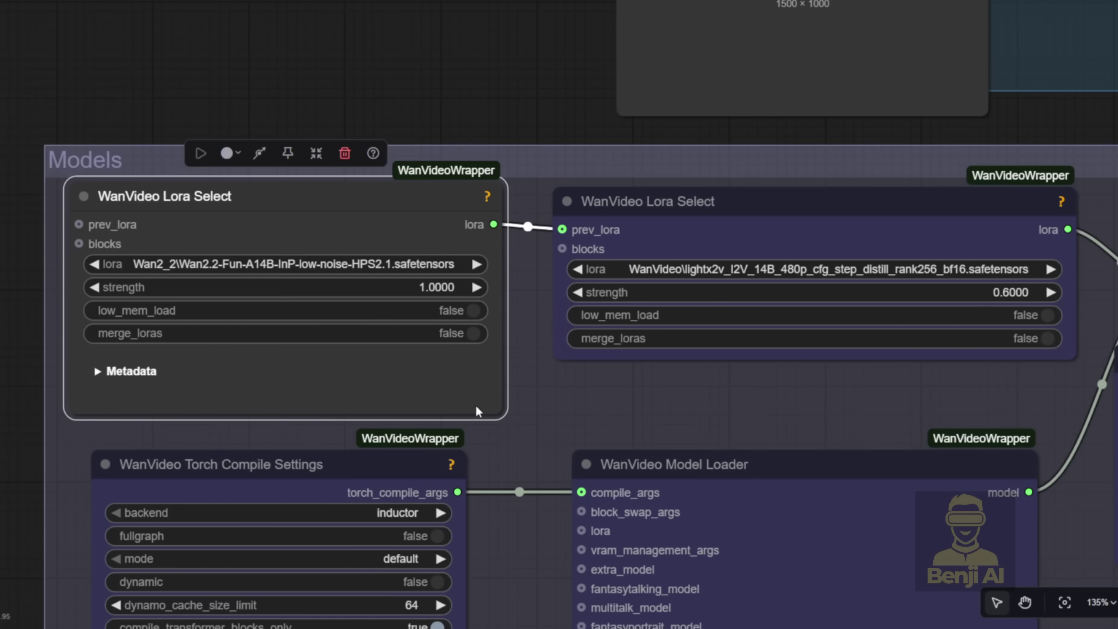
pyautogui.moveTo(804, 449); pyautogui.dragTo(805, 260)
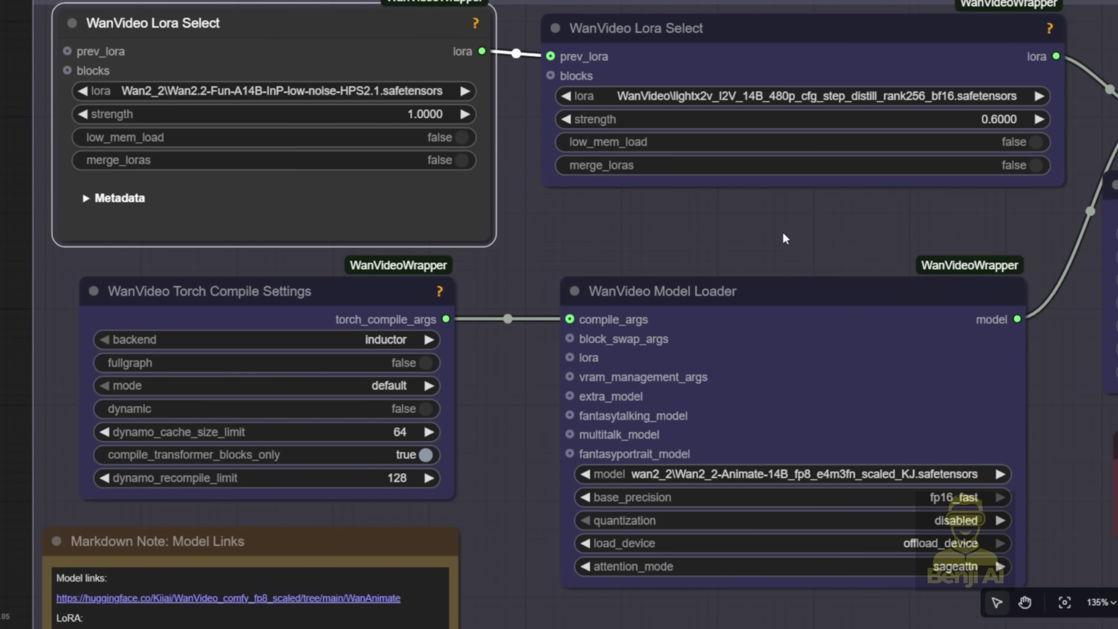
pyautogui.scroll(3, 785, 239)
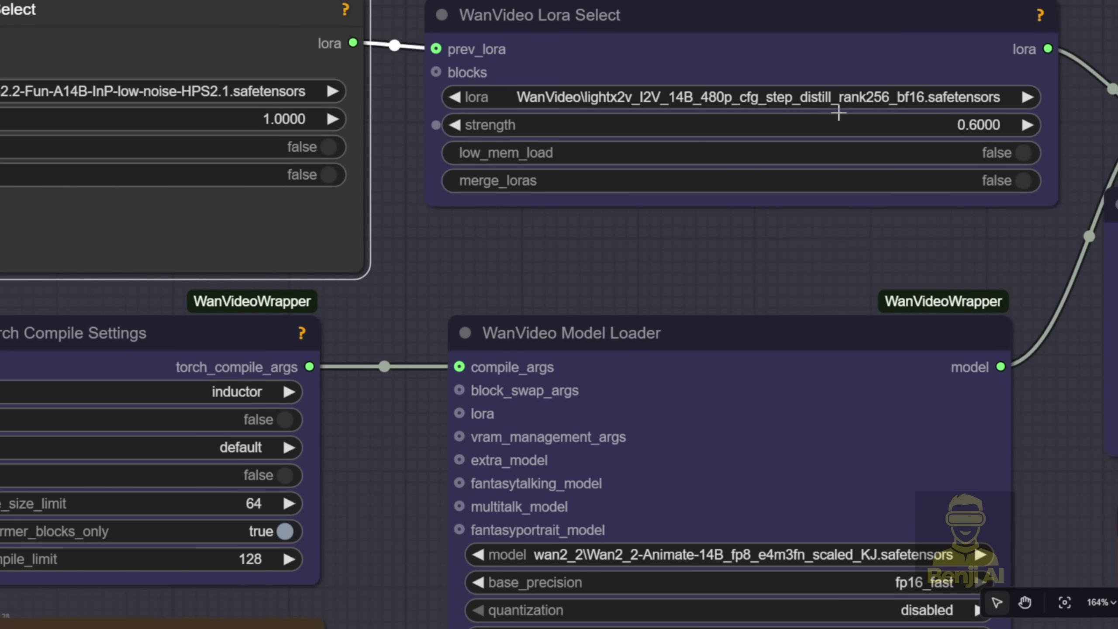
pyautogui.scroll(-3, 870, 283)
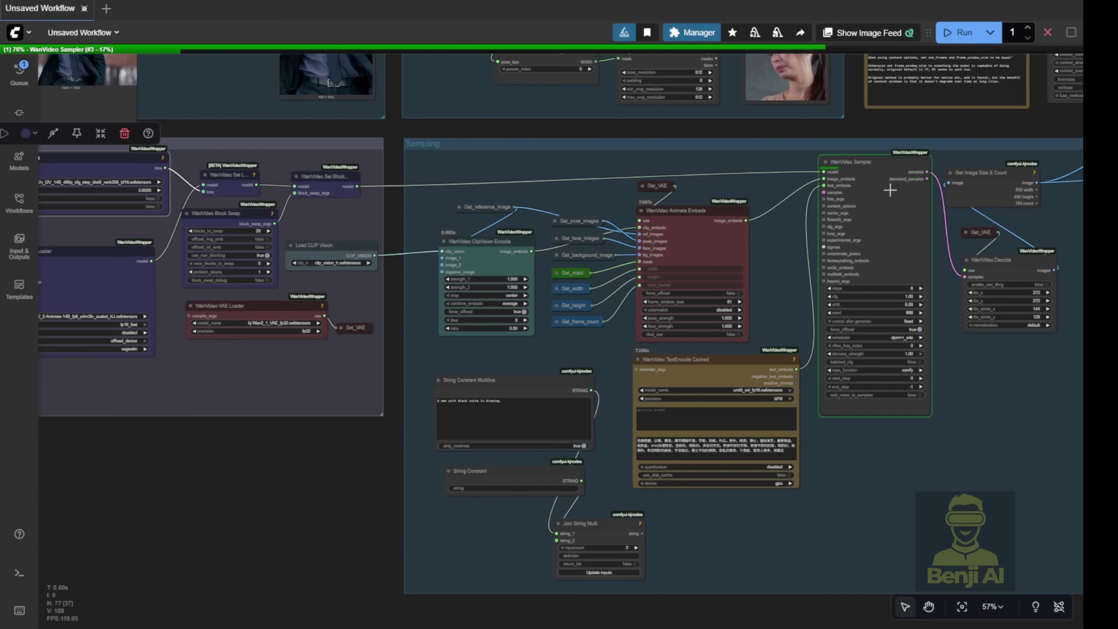
# Step: Follow sampling progress in the Logs panel, then centre the side-by-side comparison output video
pyautogui.click(27, 576)
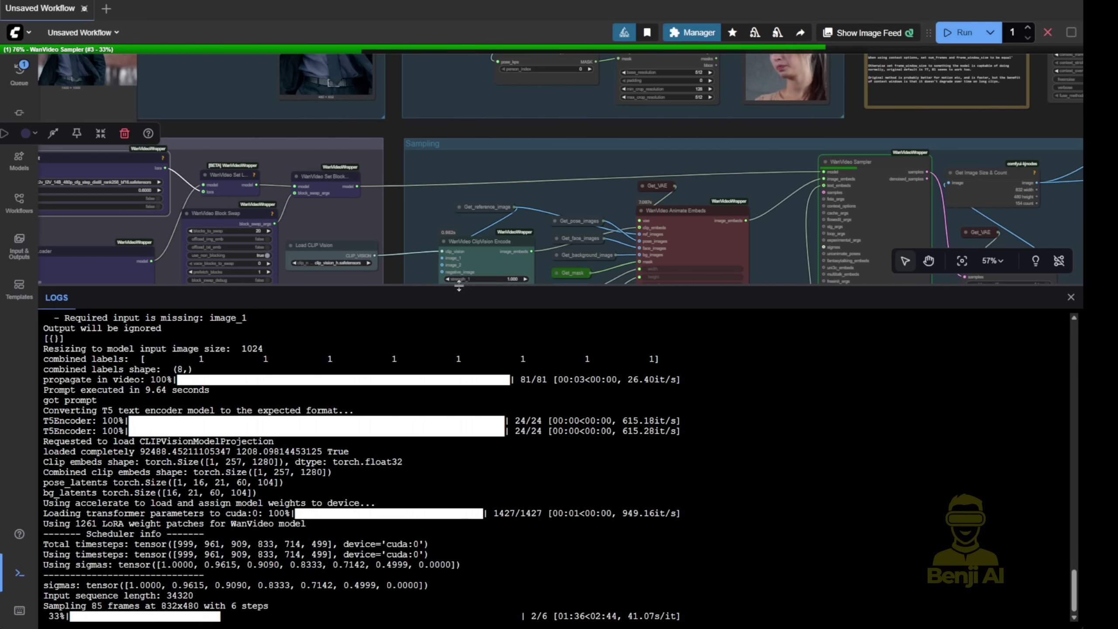
pyautogui.moveTo(458, 287); pyautogui.dragTo(458, 439)
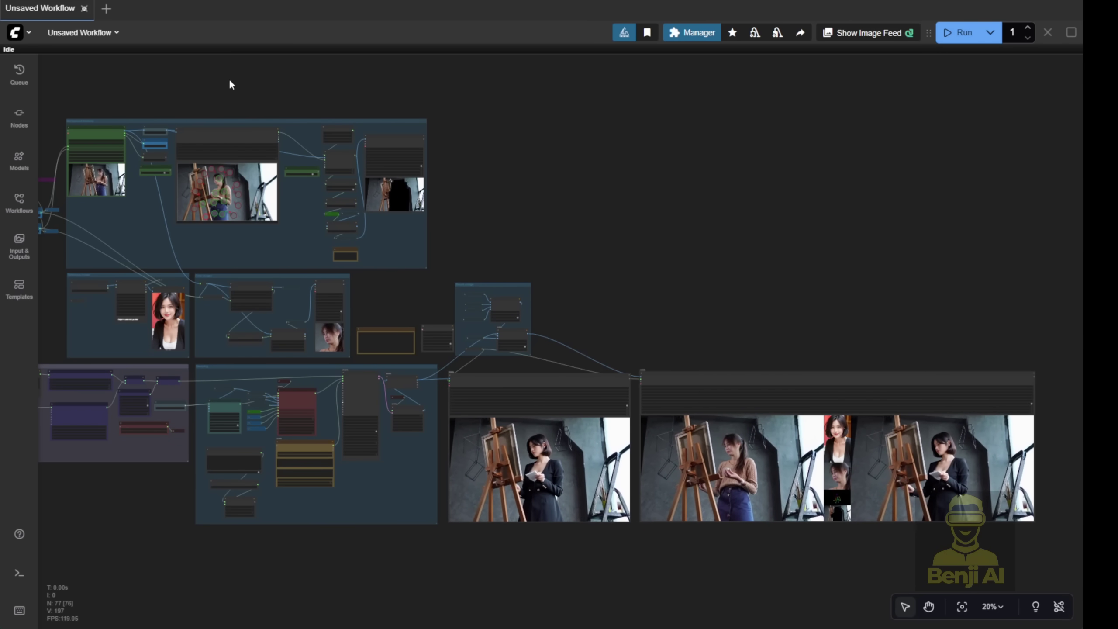
pyautogui.moveTo(228, 79); pyautogui.dragTo(388, 107)
pyautogui.scroll(8, 311, 288)
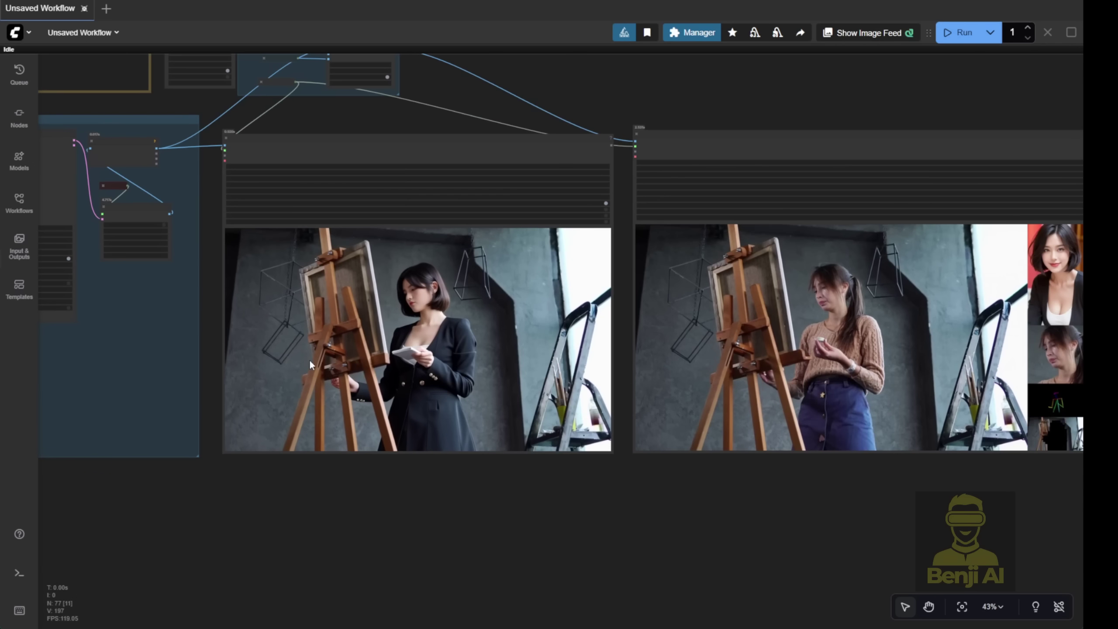
pyautogui.moveTo(657, 470); pyautogui.dragTo(257, 535)
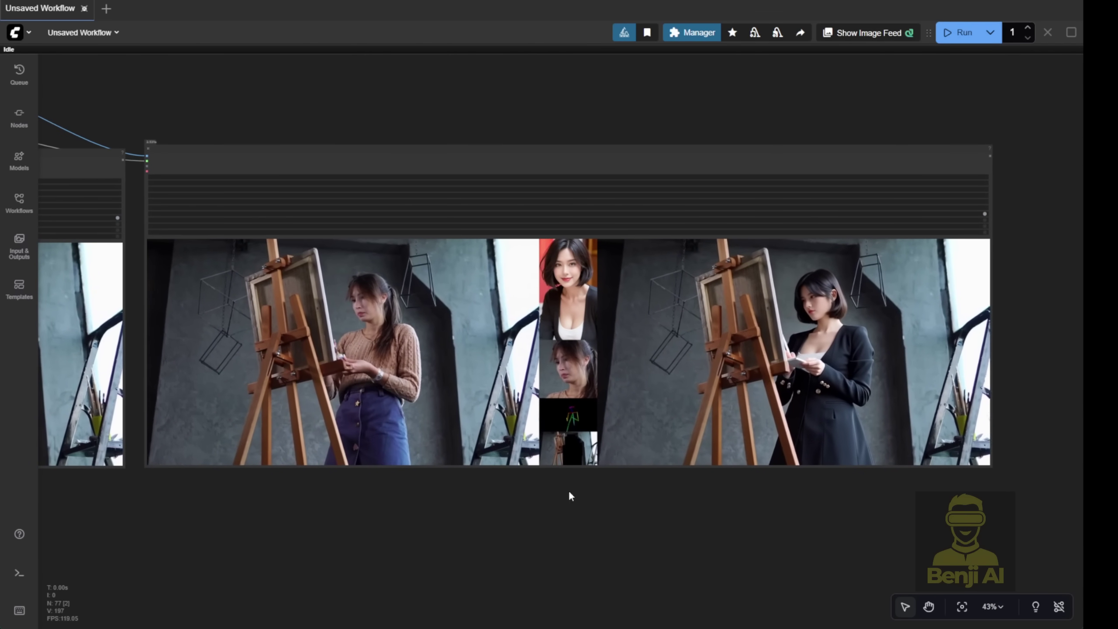
pyautogui.scroll(3, 805, 285)
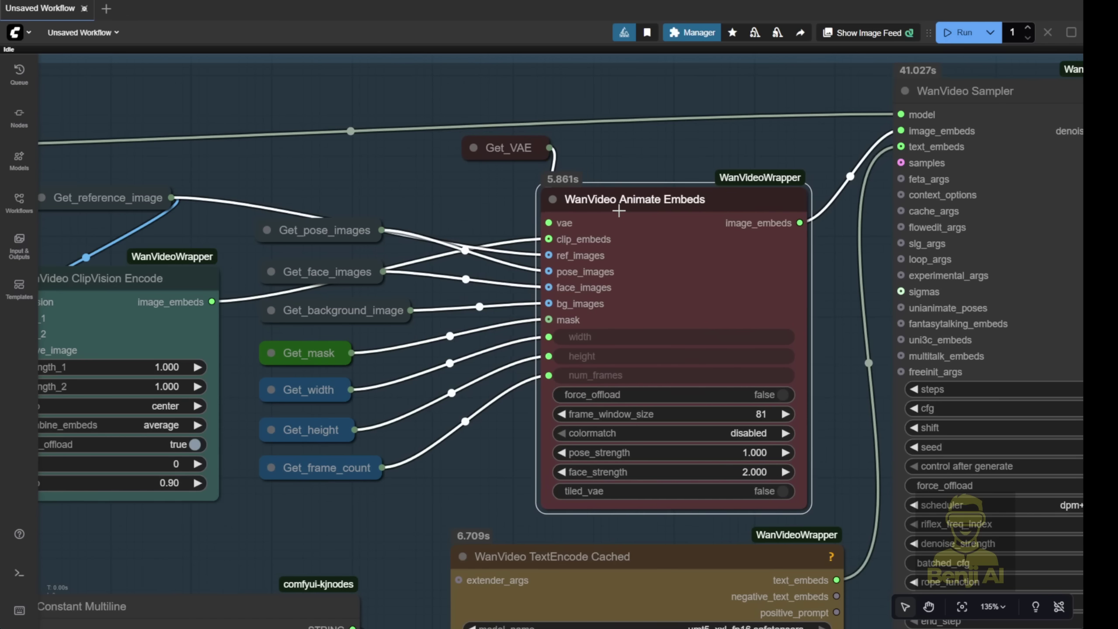
# Step: Move Get_pose_images and Get_face_images up and disconnect Get_mask from the Animate Embeds mask input
pyautogui.scroll(4, 539, 251)
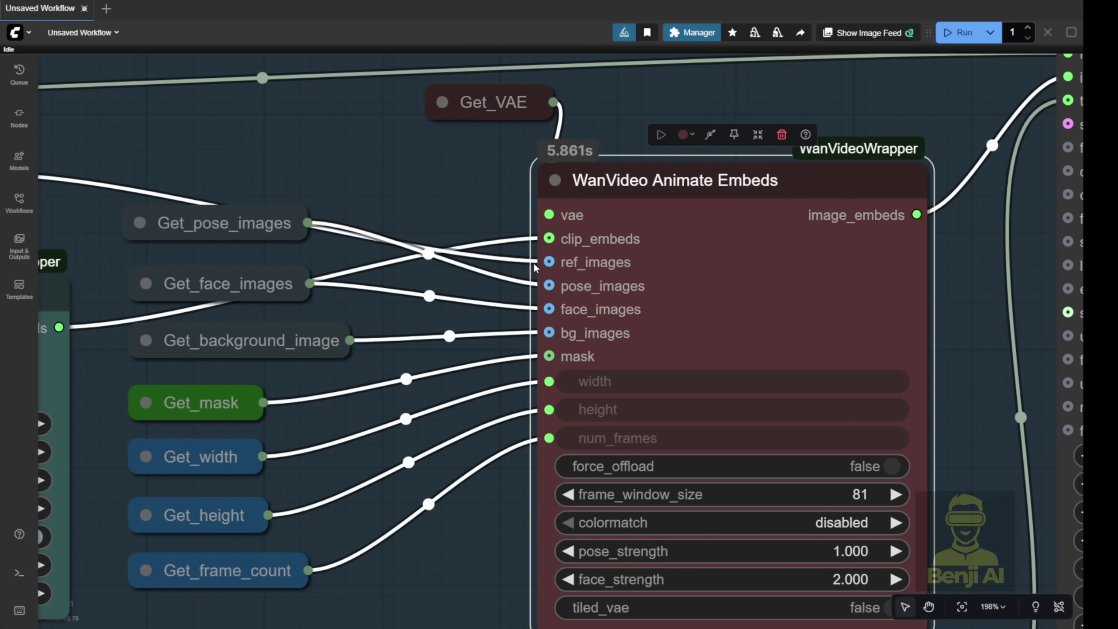
pyautogui.moveTo(209, 212); pyautogui.dragTo(229, 121)
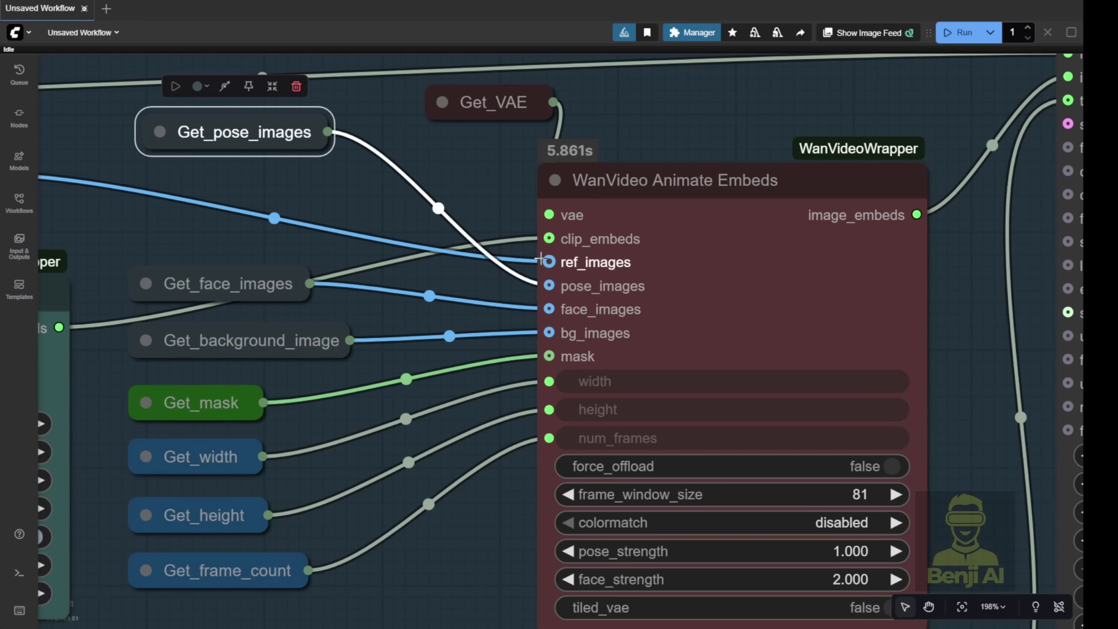
pyautogui.moveTo(249, 292); pyautogui.dragTo(254, 254)
pyautogui.moveTo(406, 379); pyautogui.dragTo(372, 342)
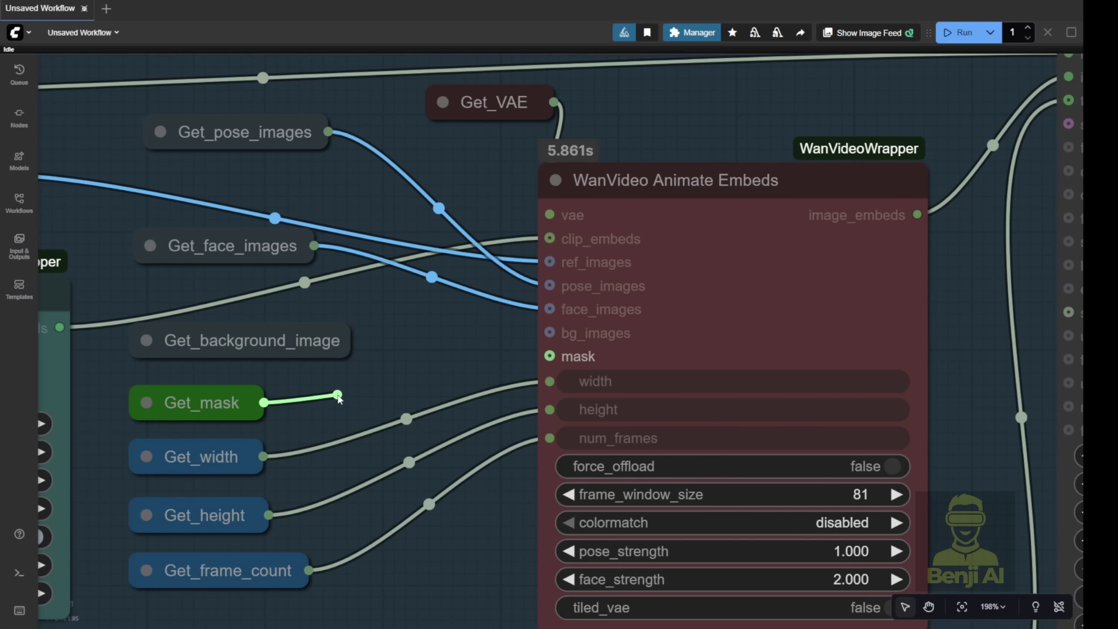
pyautogui.moveTo(338, 398); pyautogui.dragTo(429, 332)
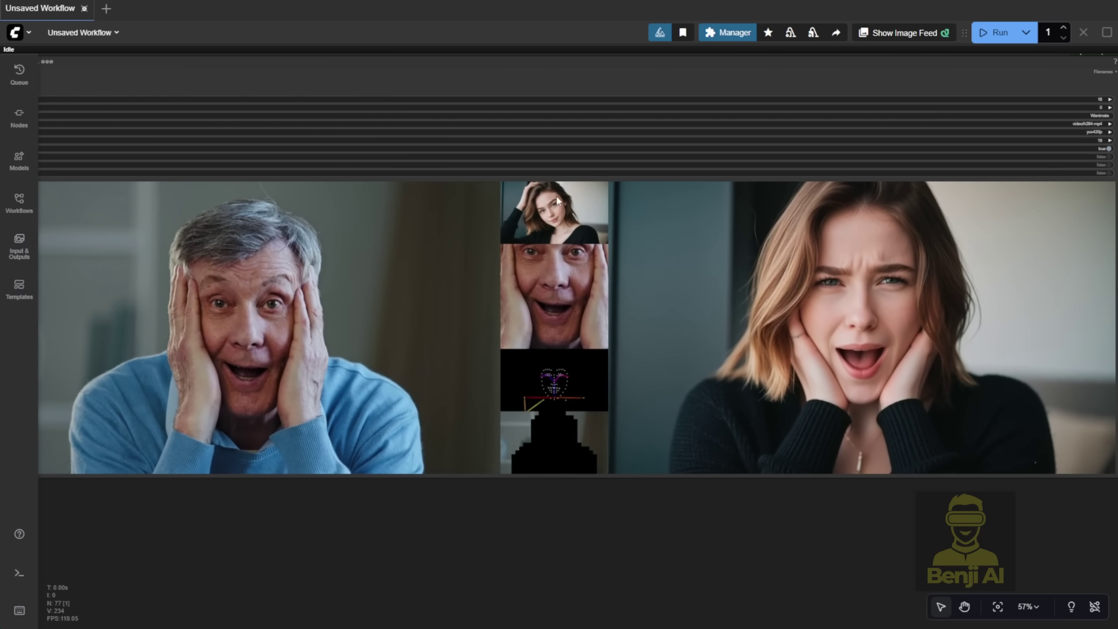
# Step: Zoom and pan to show the Video Combine node's inputs, title and settings
pyautogui.scroll(1, 547, 180)
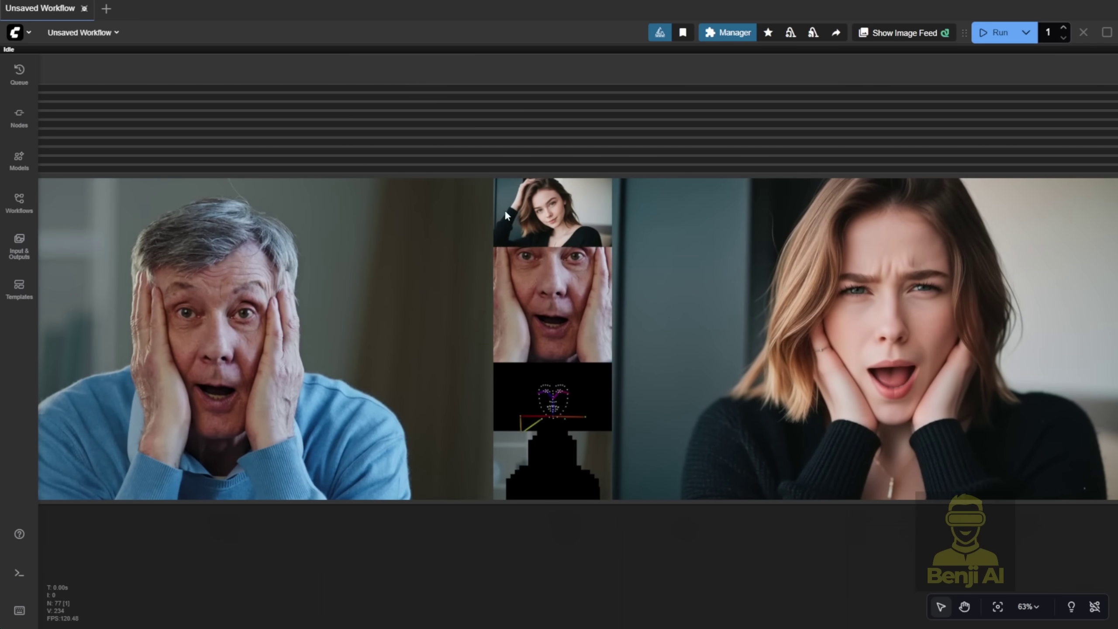
pyautogui.moveTo(179, 249); pyautogui.dragTo(243, 342)
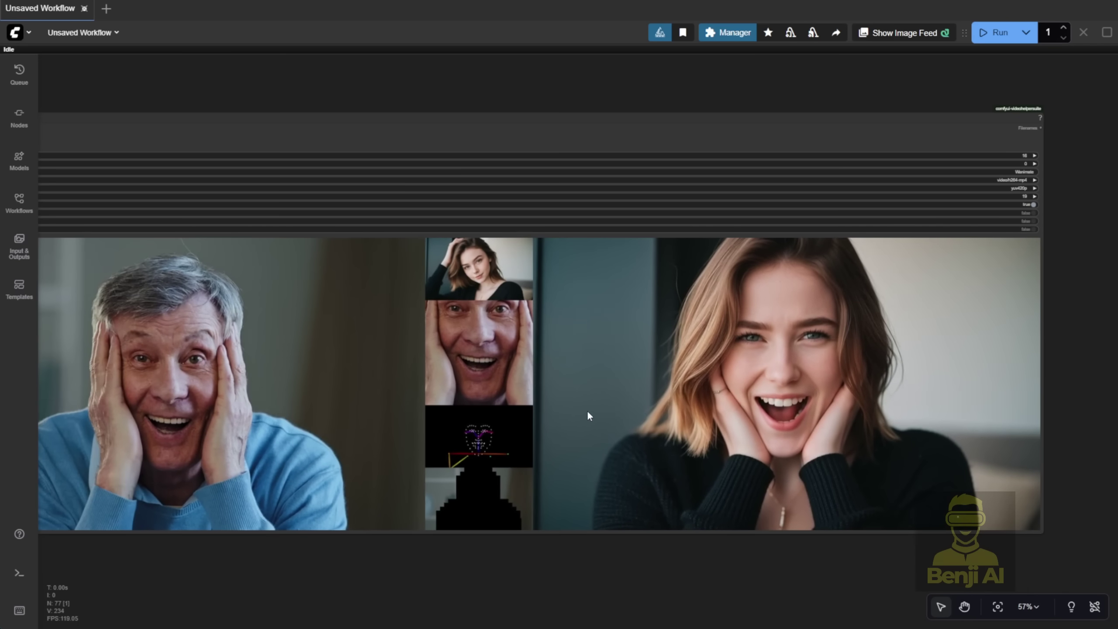
pyautogui.moveTo(414, 578); pyautogui.dragTo(533, 555)
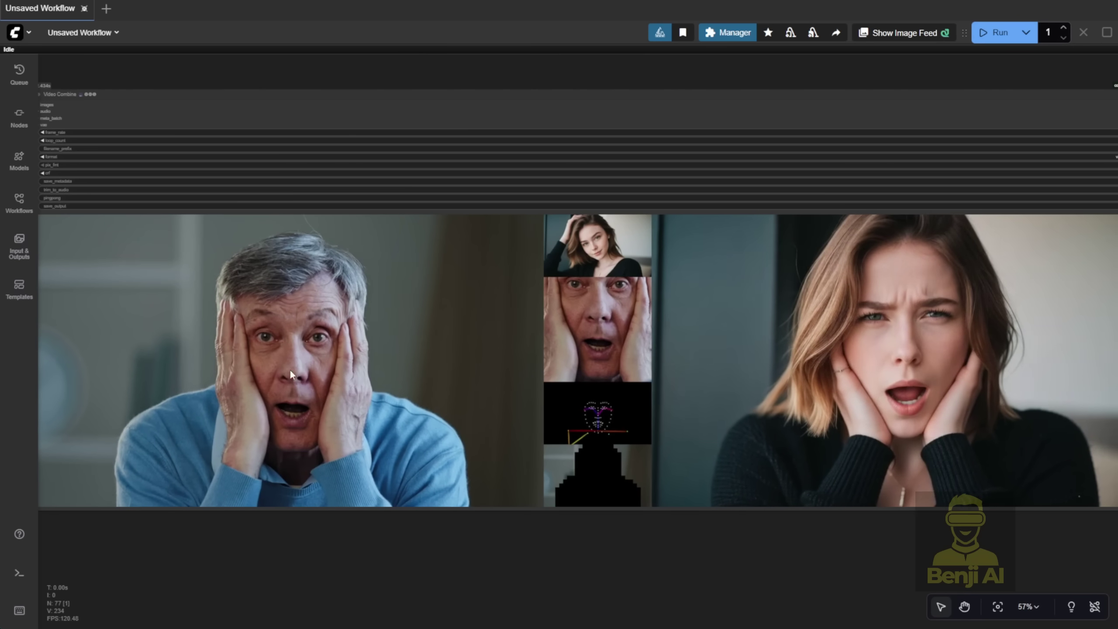
# Step: Shift right to the close-up face result and zoom to compare it with the reference image
pyautogui.moveTo(779, 579); pyautogui.dragTo(530, 571)
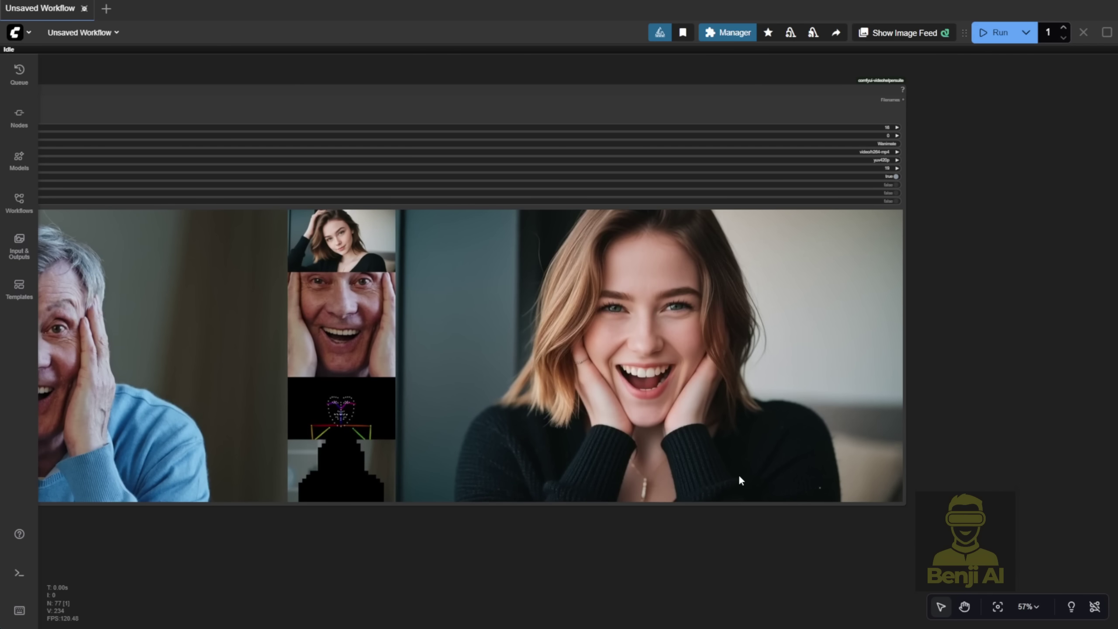
pyautogui.scroll(-6, 703, 446)
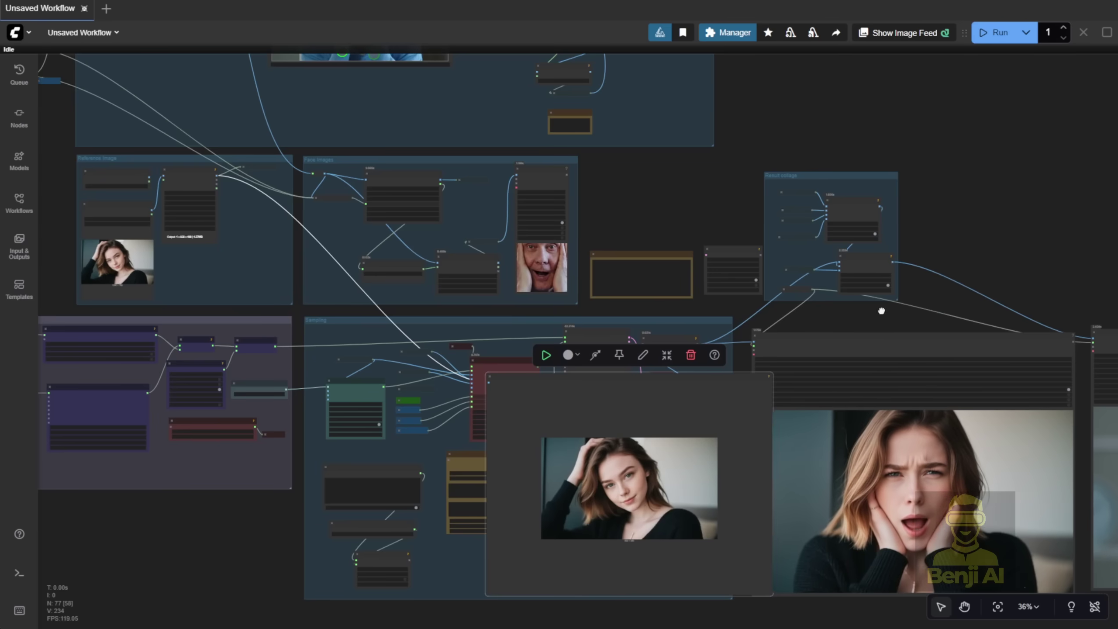
pyautogui.scroll(5, 489, 330)
pyautogui.scroll(5, 437, 348)
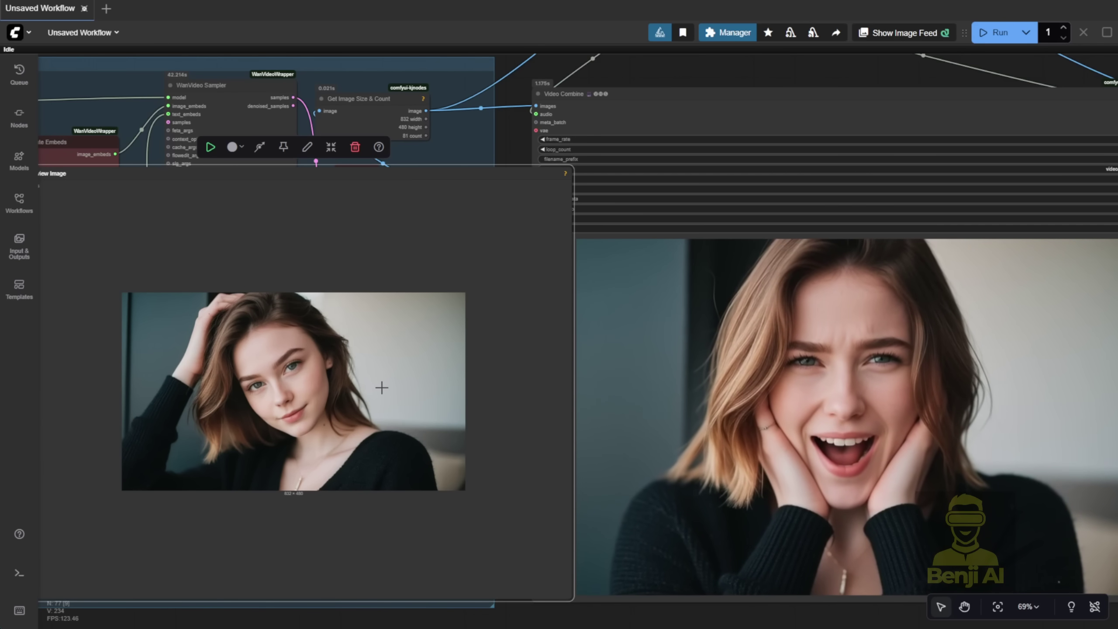
pyautogui.scroll(-2, 381, 389)
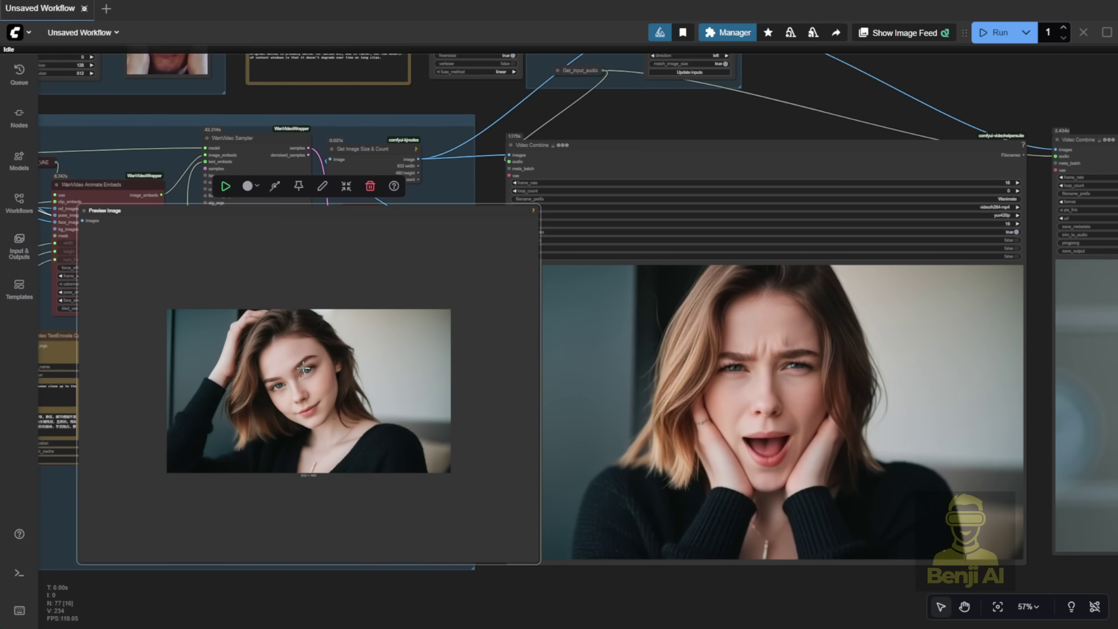
pyautogui.scroll(2, 655, 454)
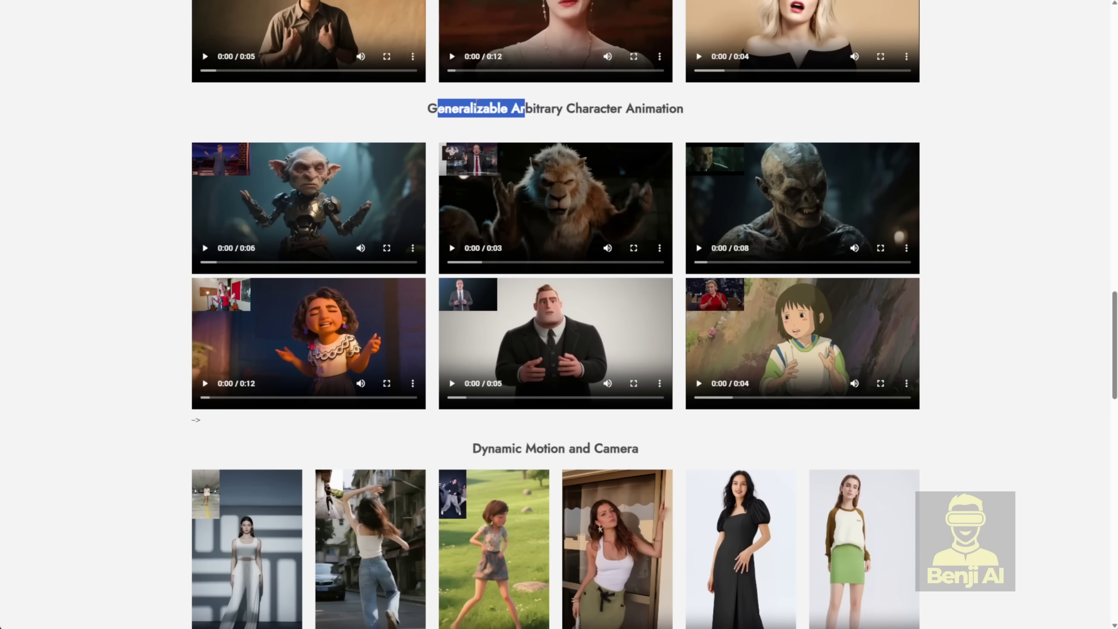
# Step: Clear the text selection and scroll up to the character animation example videos
pyautogui.click(591, 107)
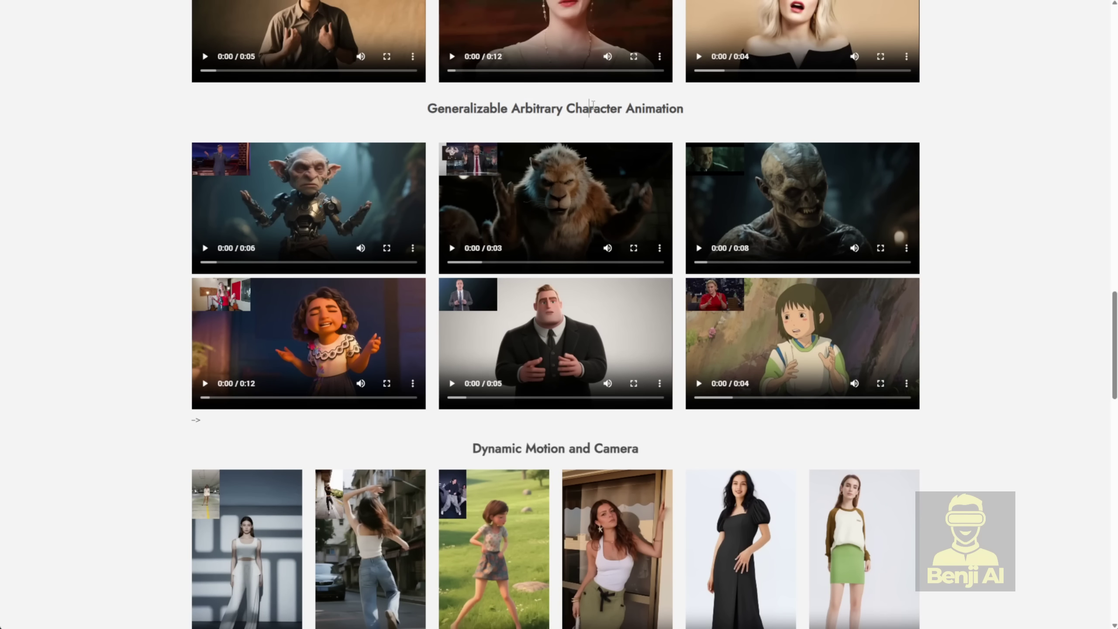
pyautogui.scroll(2, 770, 442)
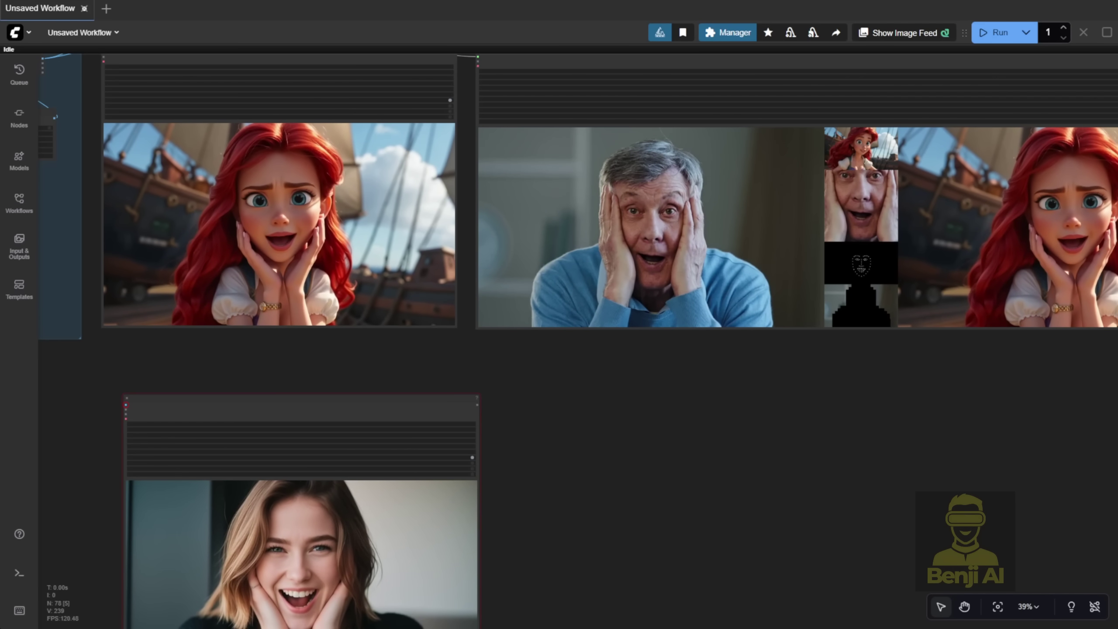
# Step: Shrink the red-haired anime reference preview and zoom into the surprised-man animation result
pyautogui.scroll(3, 597, 507)
pyautogui.scroll(4, 265, 366)
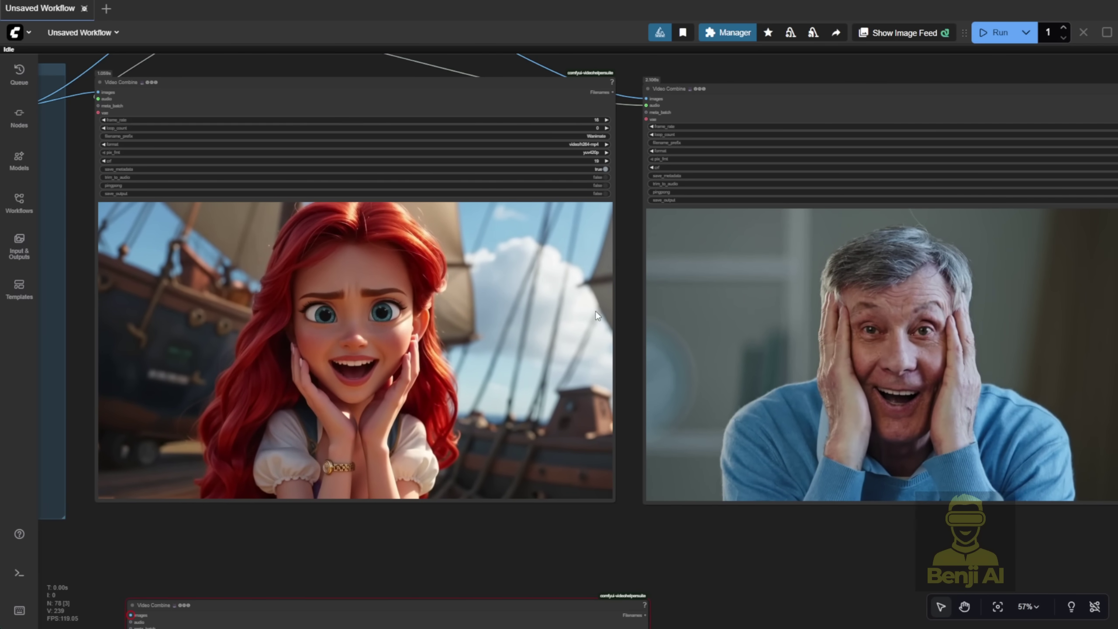
pyautogui.scroll(-3, 586, 491)
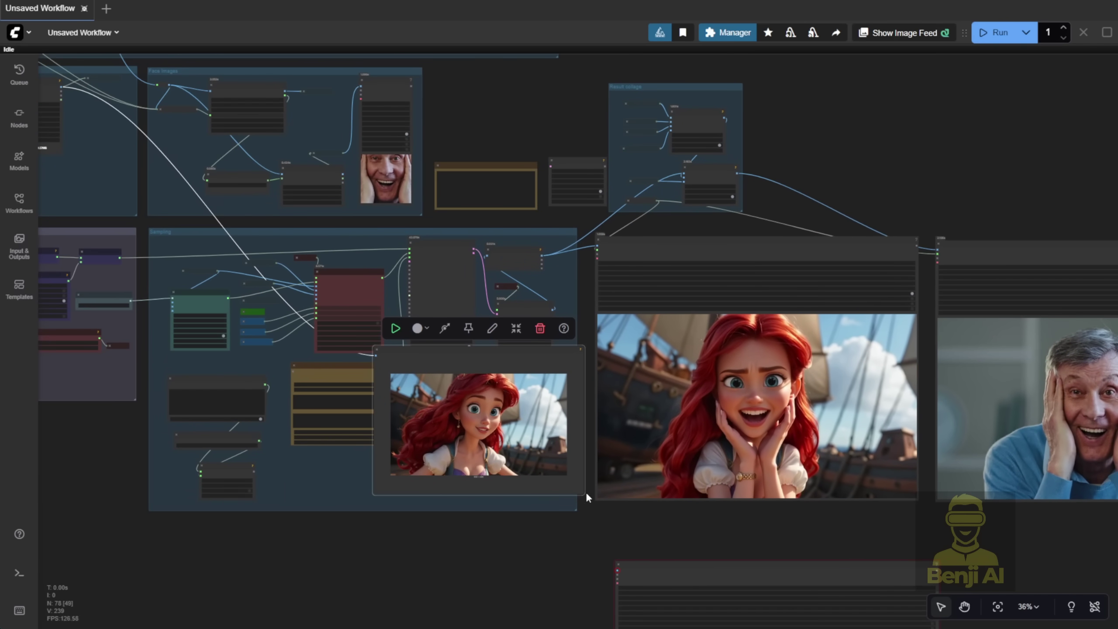
pyautogui.moveTo(586, 494)
pyautogui.mouseDown()
pyautogui.moveTo(522, 448)
pyautogui.moveTo(573, 486)
pyautogui.mouseUp()
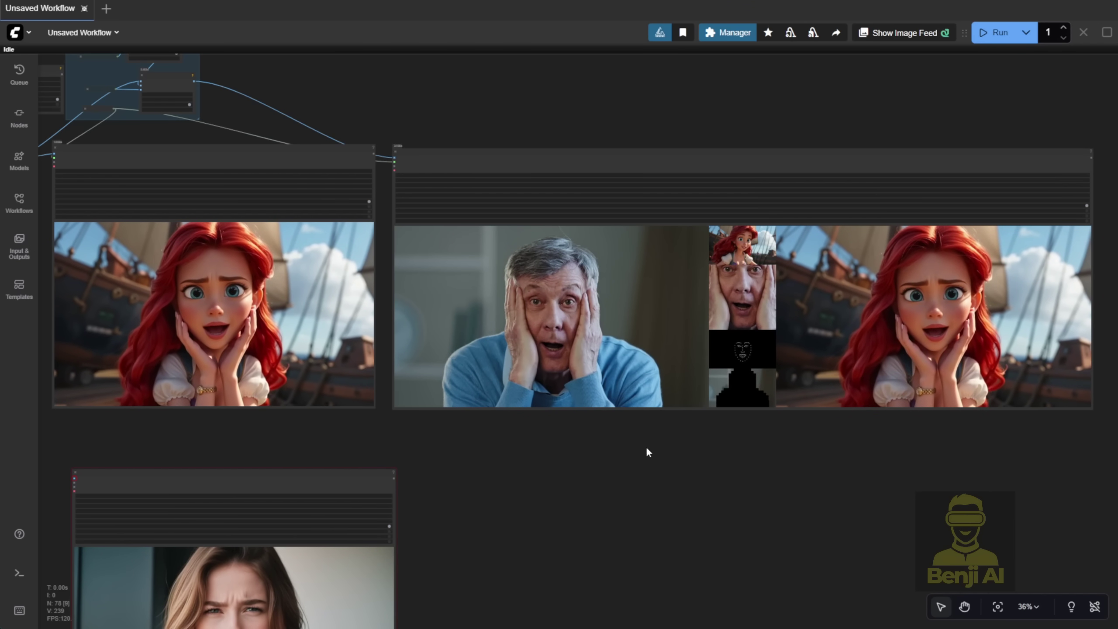
pyautogui.scroll(4, 664, 445)
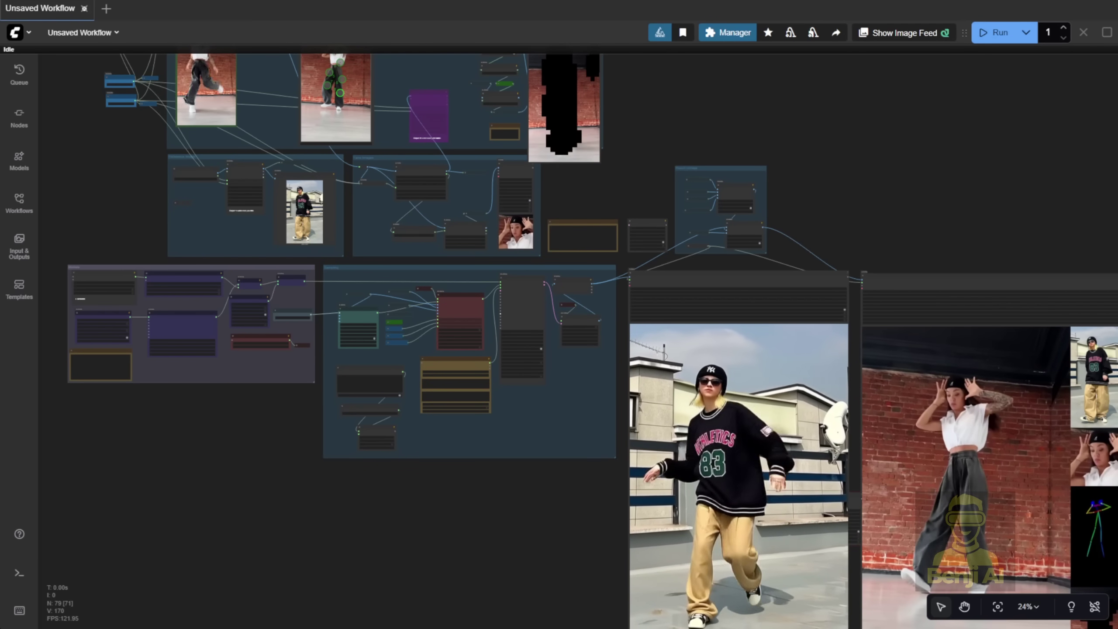
# Step: Bring the dance output videos to the centre of the canvas and zoom in
pyautogui.moveTo(962, 212); pyautogui.dragTo(567, 56)
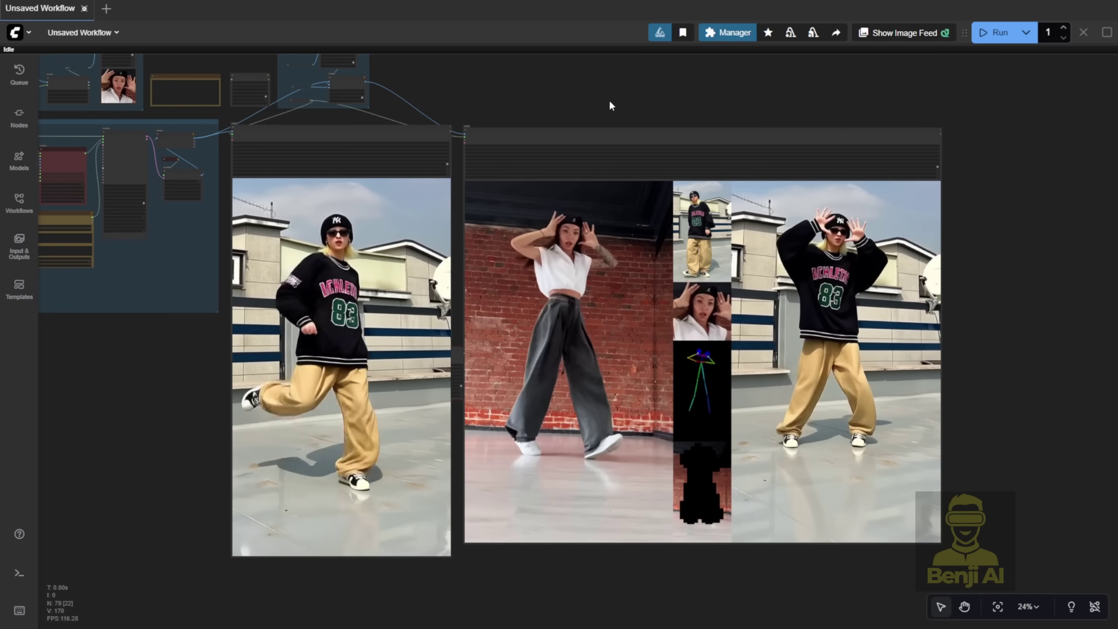
pyautogui.scroll(1, 640, 250)
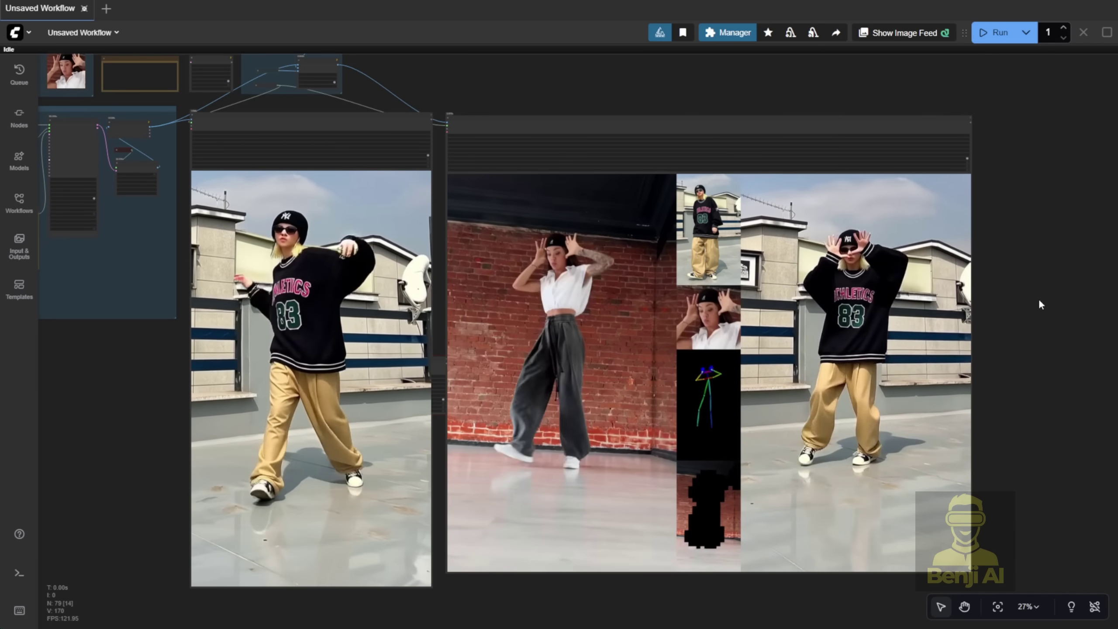
pyautogui.scroll(2, 168, 415)
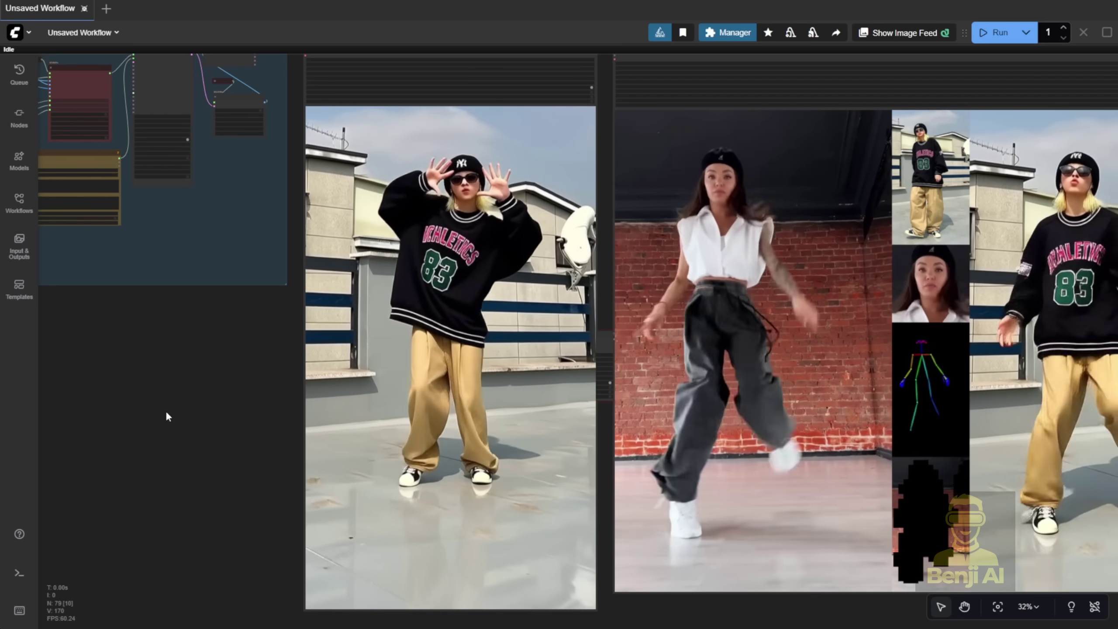
# Step: Centre the dance comparison video showing the 83-jersey character mirroring the brick-wall dancer
pyautogui.moveTo(167, 415); pyautogui.dragTo(108, 389)
pyautogui.moveTo(734, 614); pyautogui.dragTo(492, 607)
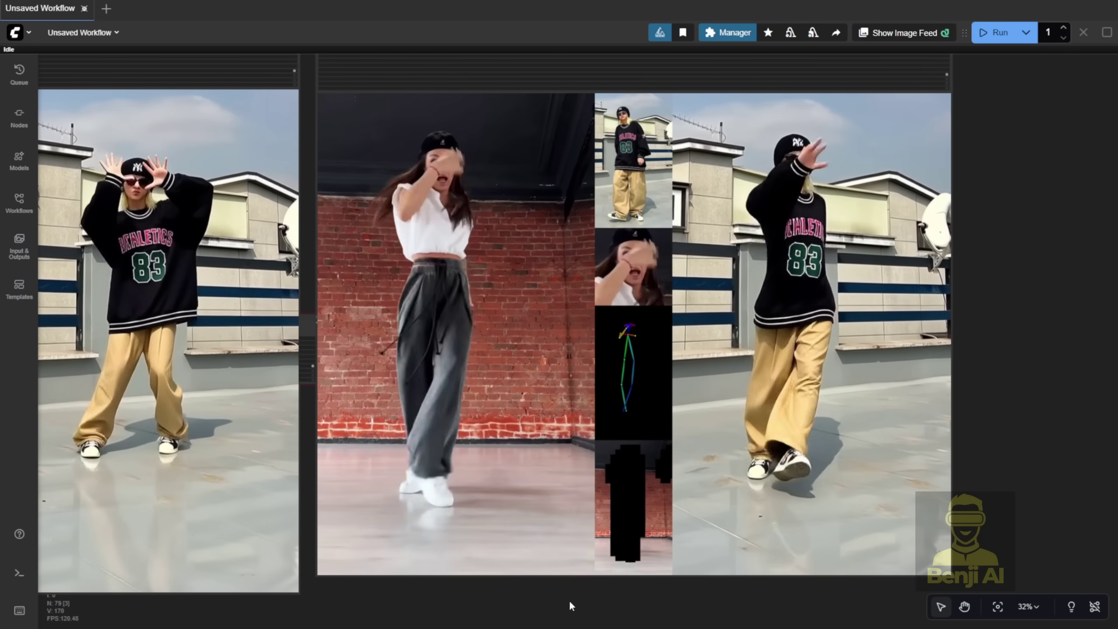
pyautogui.scroll(-1, 550, 620)
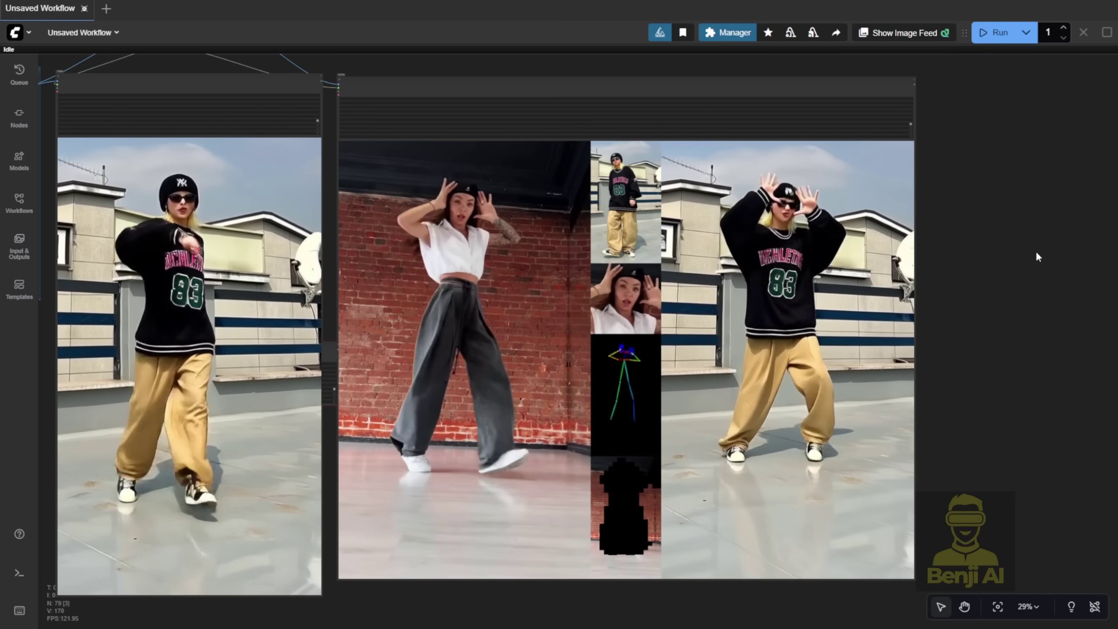
pyautogui.scroll(4, 982, 390)
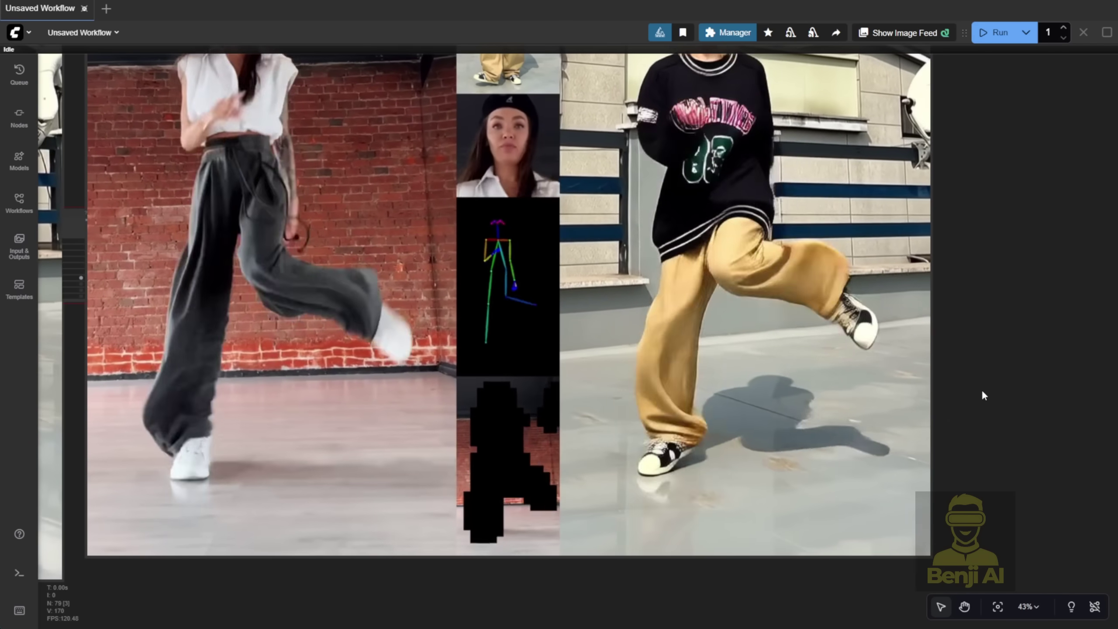
pyautogui.scroll(3, 982, 390)
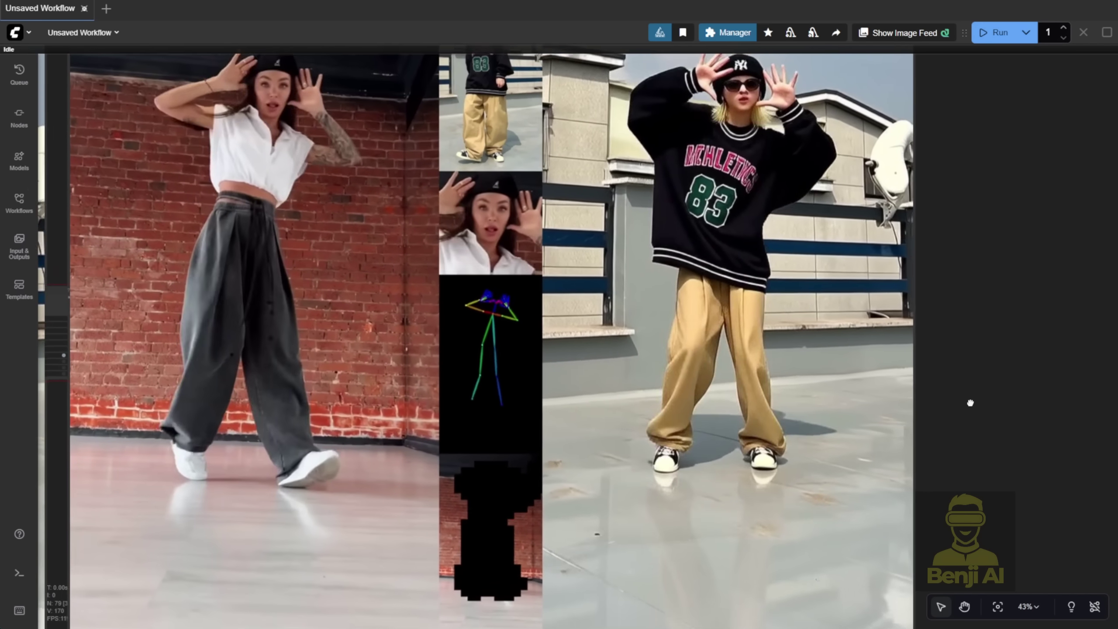
pyautogui.scroll(-2, 985, 355)
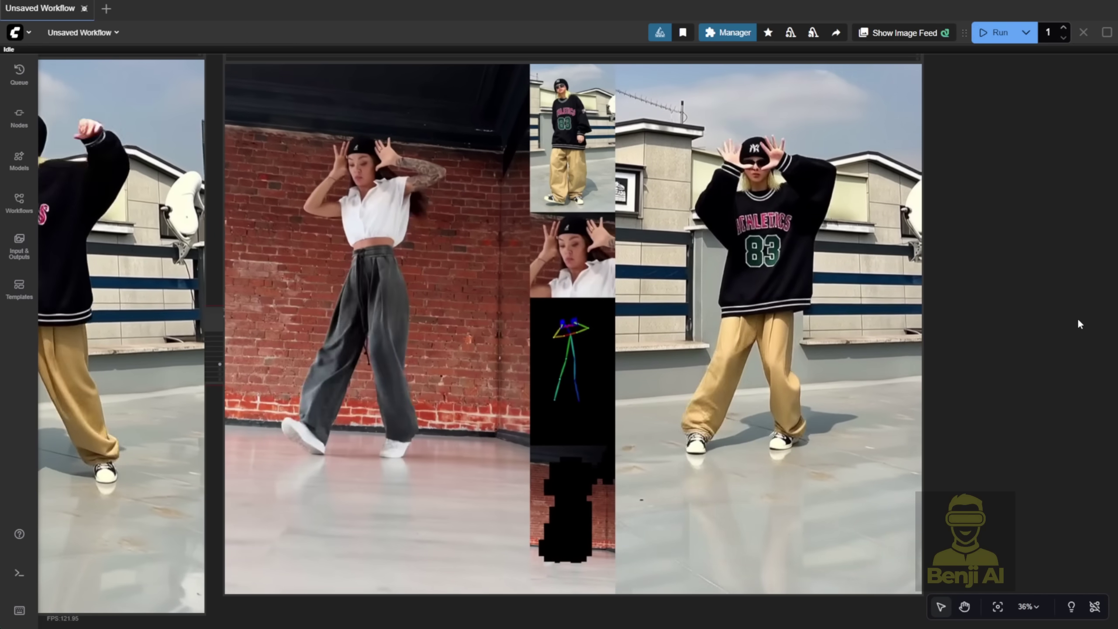
pyautogui.scroll(2, 1011, 465)
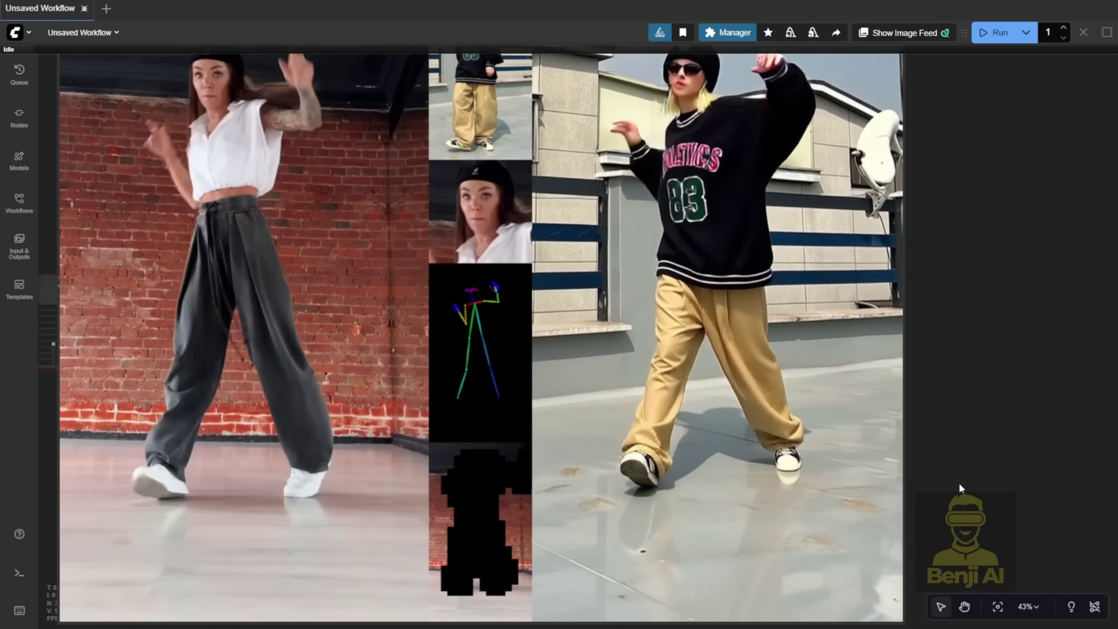